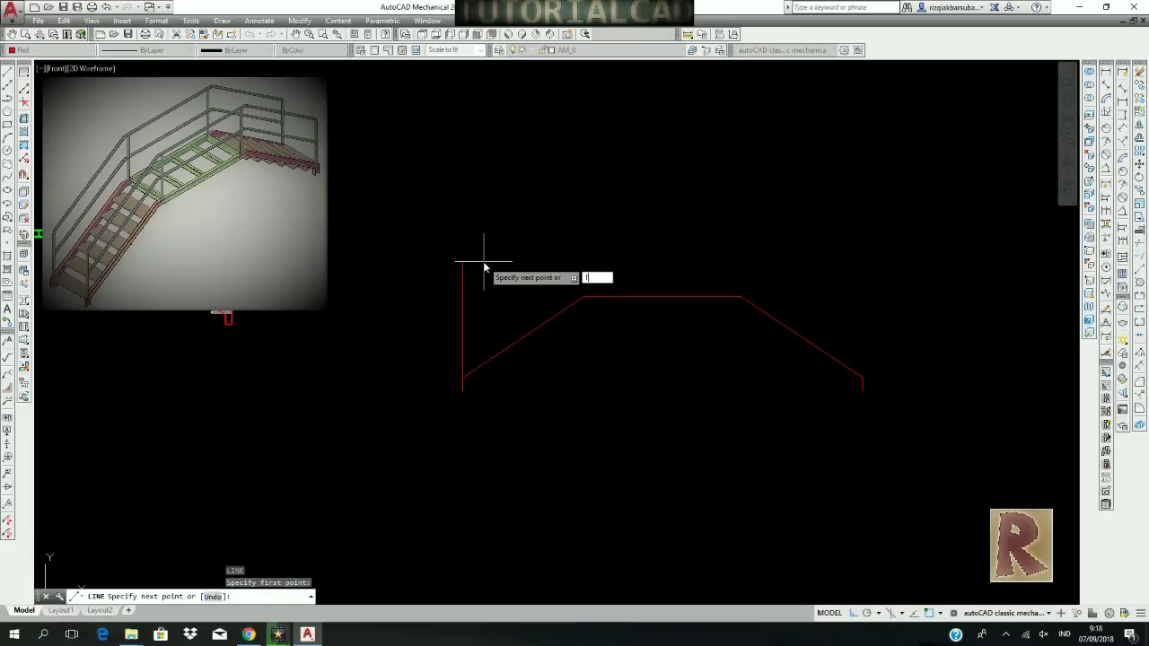
Finish a 1000-unit vertical post line up from the left slope's lower end and move it 50 units inward.
key("Return")
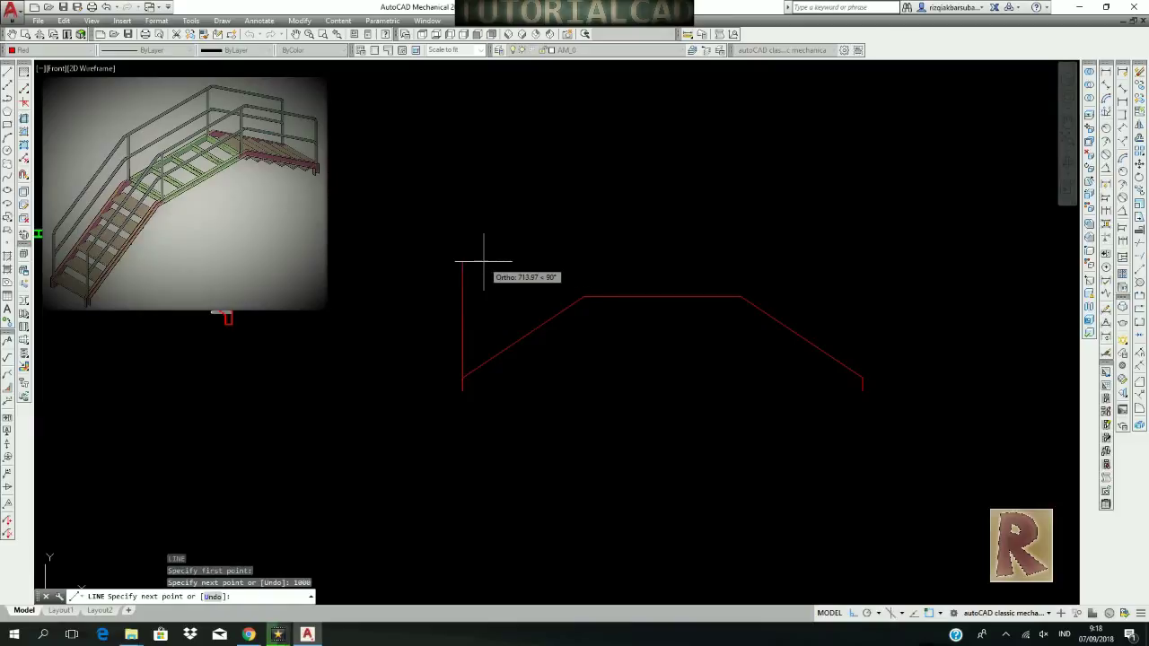
key("Escape")
scroll(474, 347, "up", 2)
left_click(473, 337)
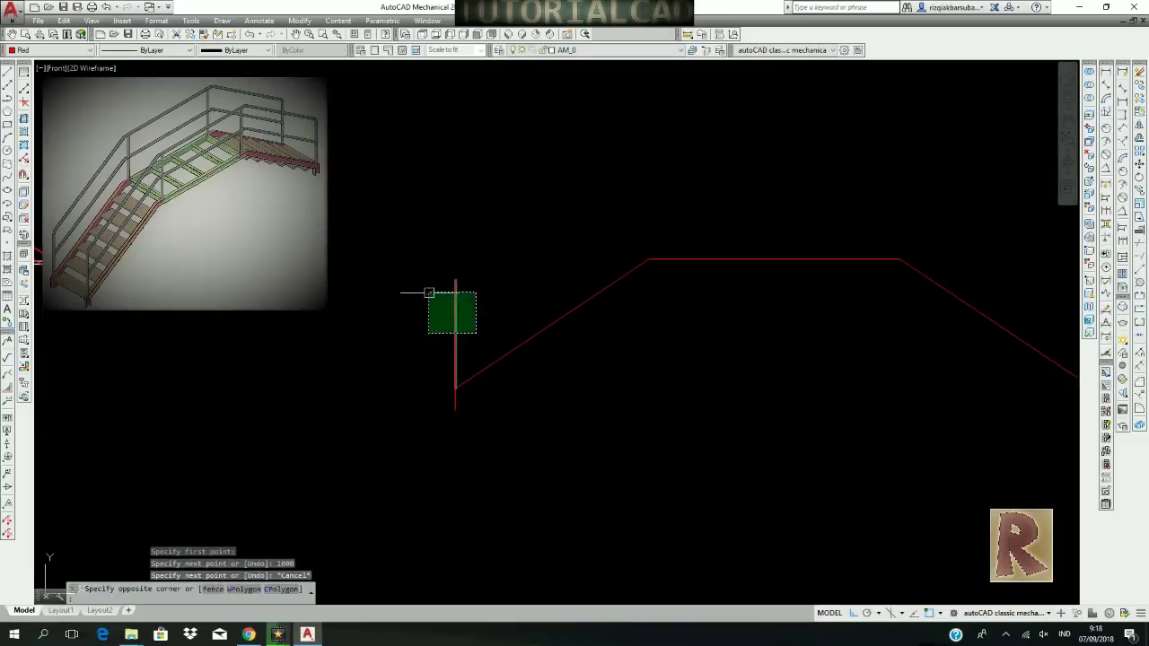
left_click(390, 289)
right_click(384, 259)
mouse_move(422, 357)
left_click(356, 361)
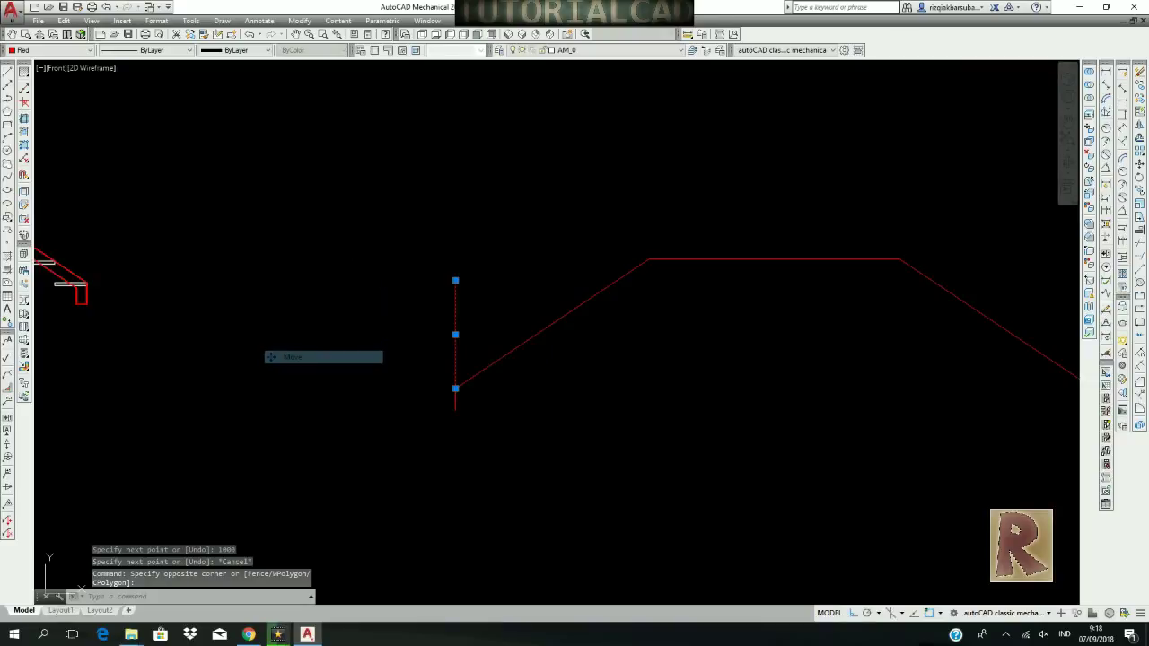
scroll(476, 373, "up", 3)
left_click(469, 368)
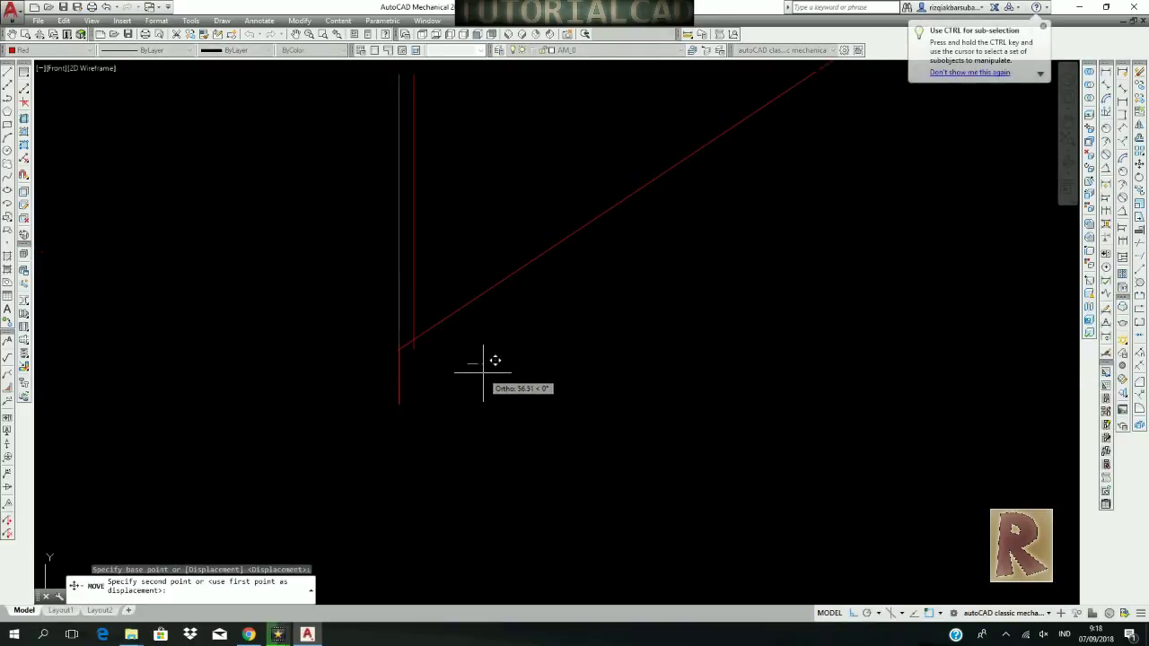
type("50")
key("Return")
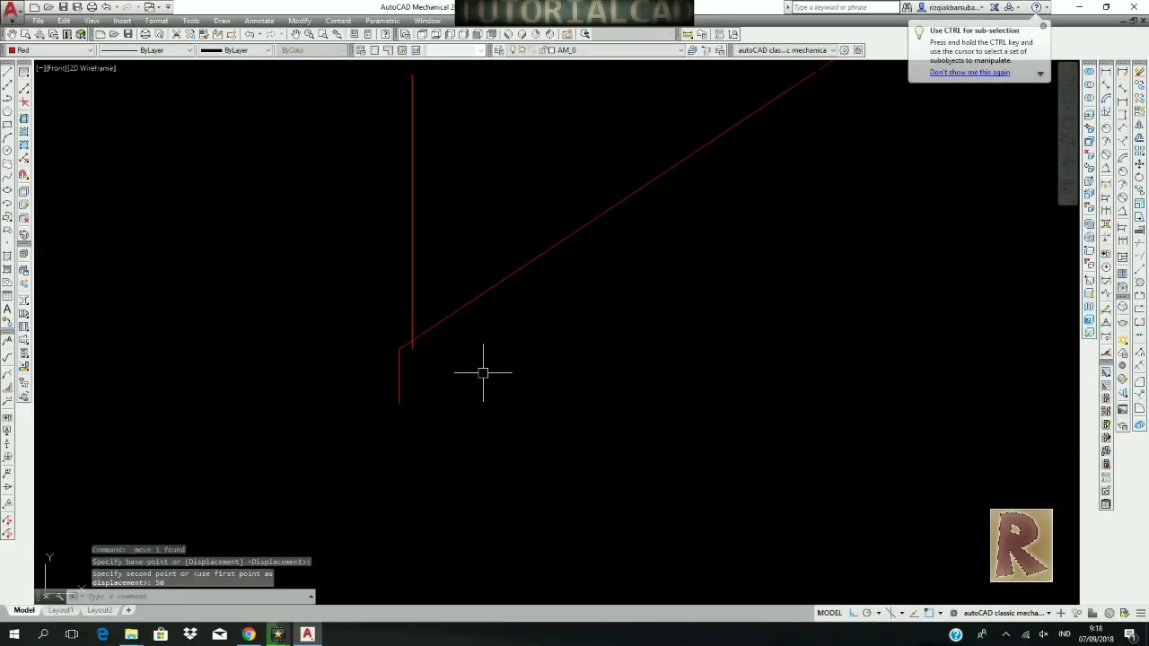
scroll(431, 380, "down", 4)
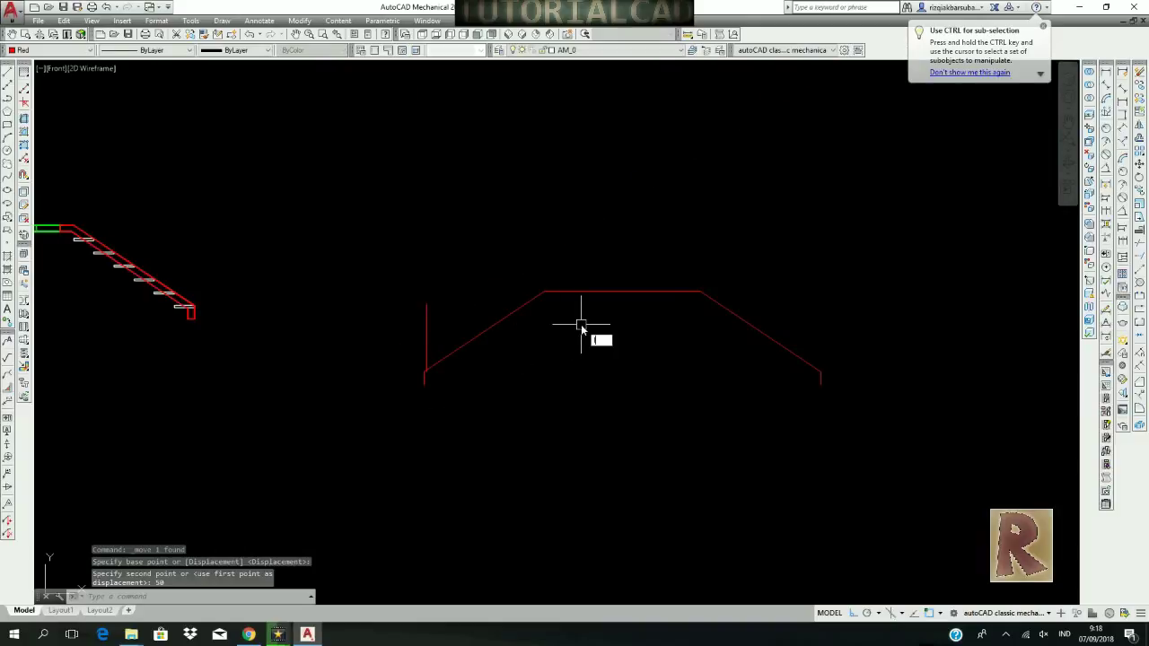
type("l")
key("Return")
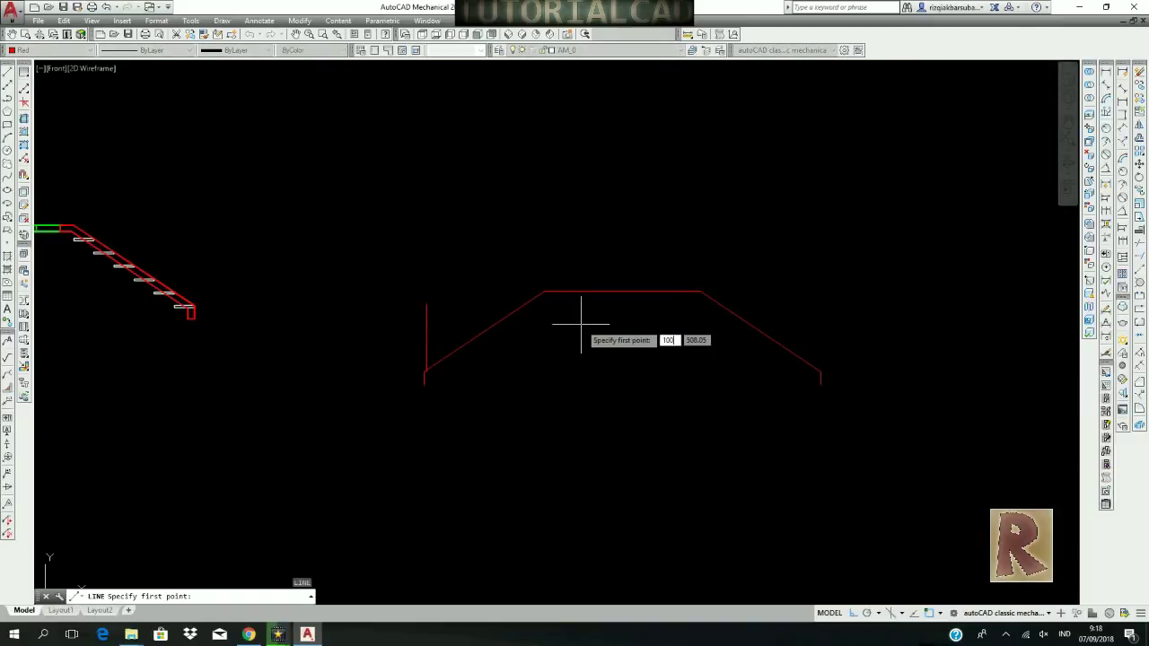
key("Return")
key("Escape")
key("Escape")
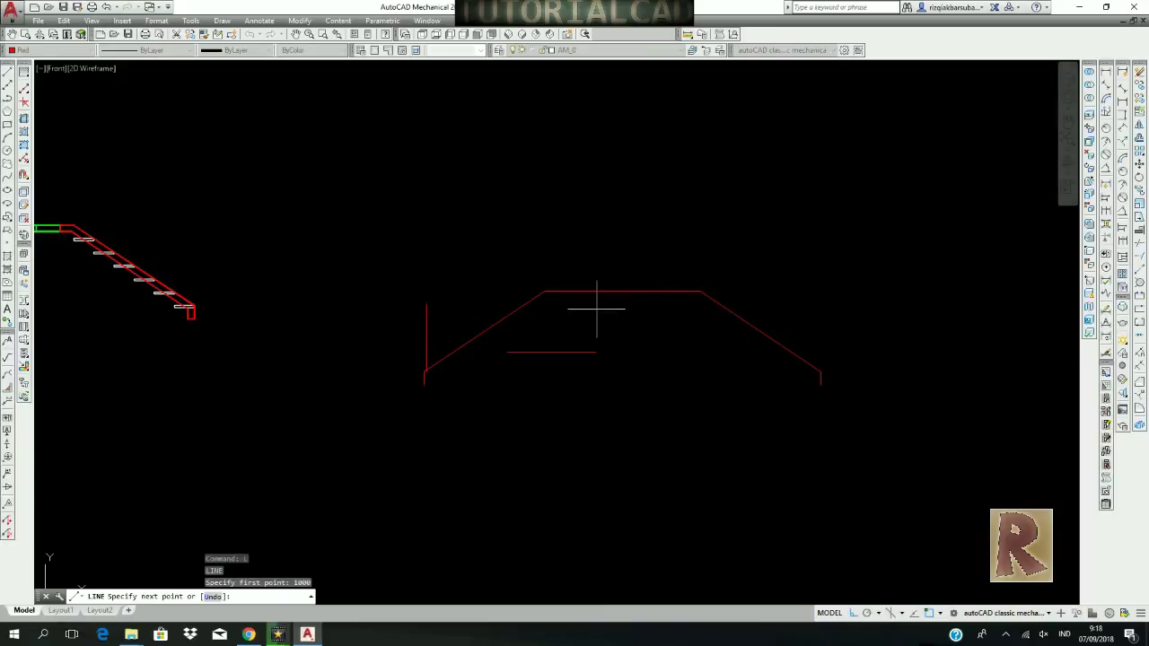
Offset the middle horizontal line upward by 1000 units to form the top rail line.
type("o")
key("Return")
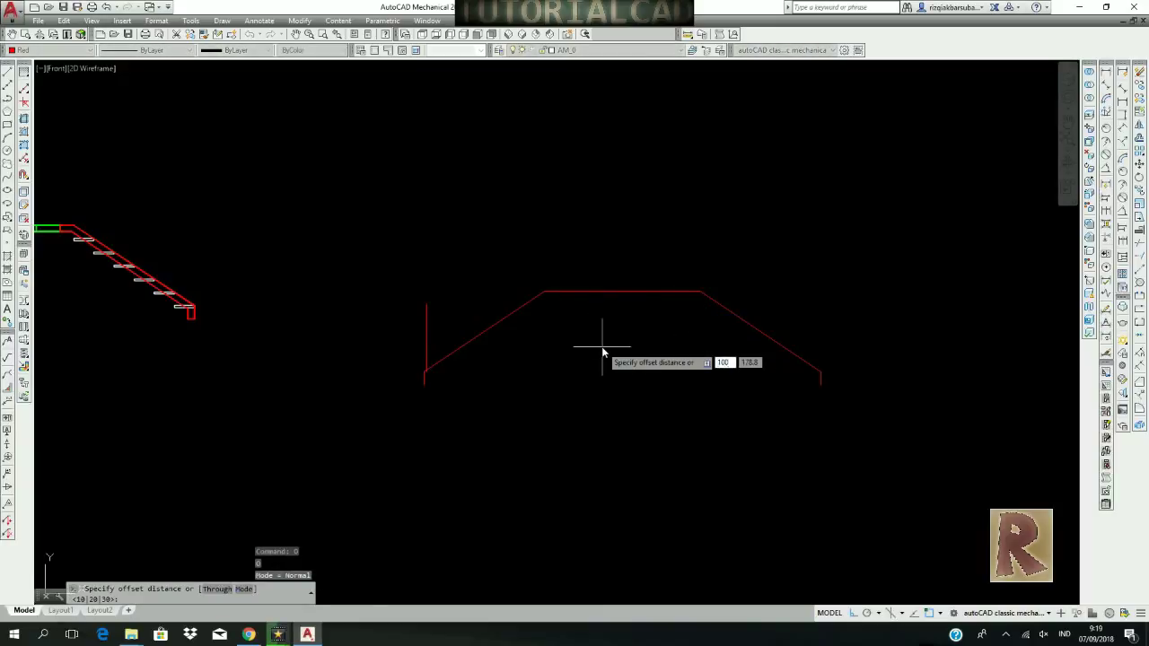
key("Return")
left_click(611, 292)
left_click(591, 239)
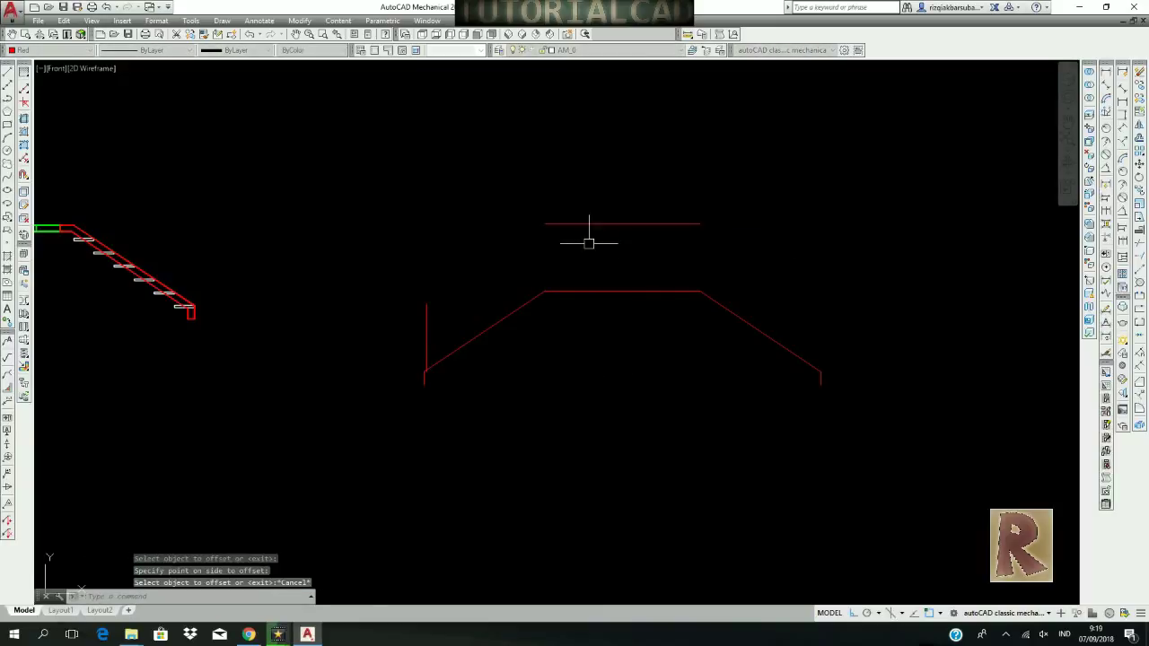
key("Escape")
left_click(427, 317)
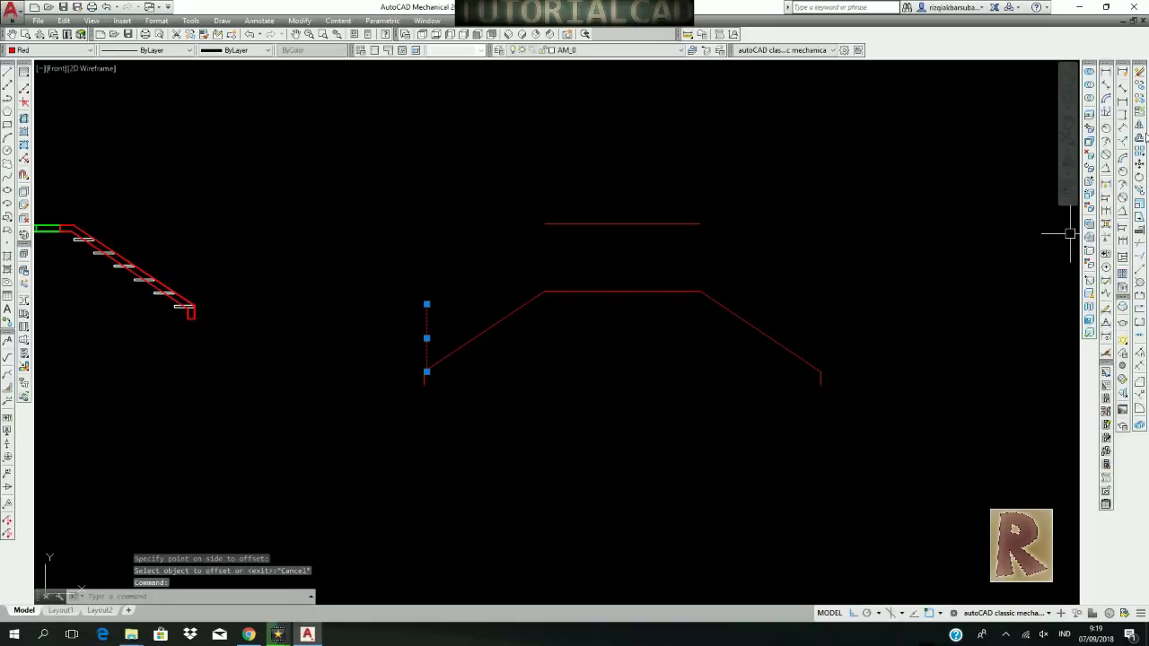
left_click(1090, 72)
left_click(622, 292)
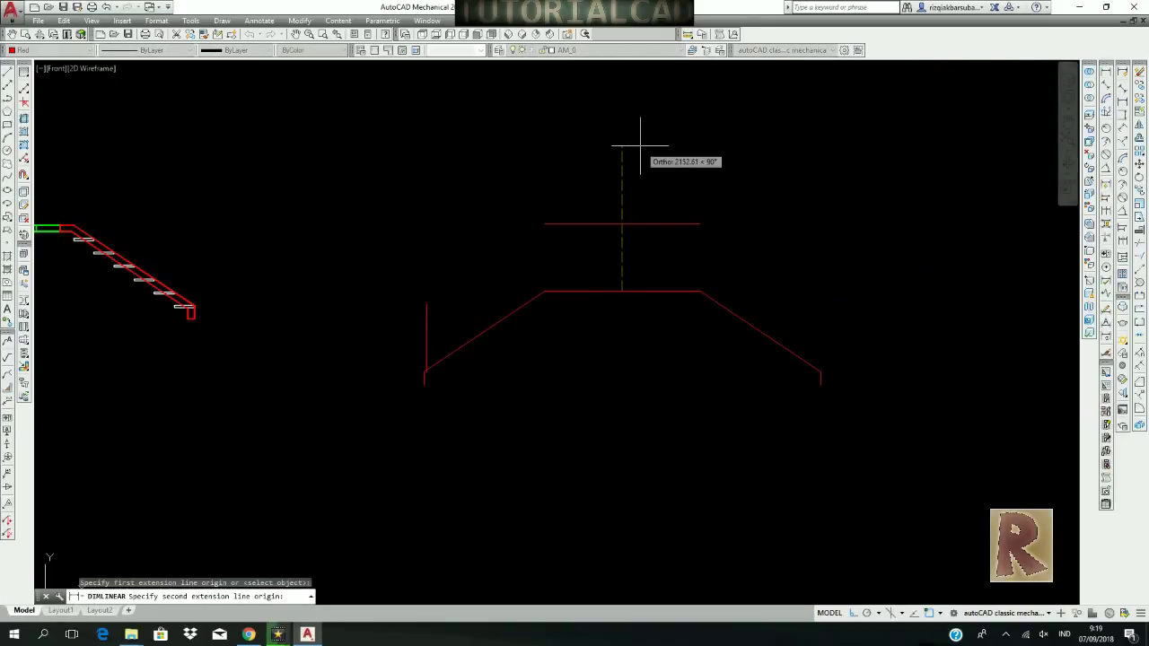
key("Escape")
key("Escape")
key("Escape")
Mirror the left vertical post line about a vertical axis through the upper horizontal line's midpoint, keeping the original.
left_click(435, 301)
left_click(397, 325)
left_click(1140, 129)
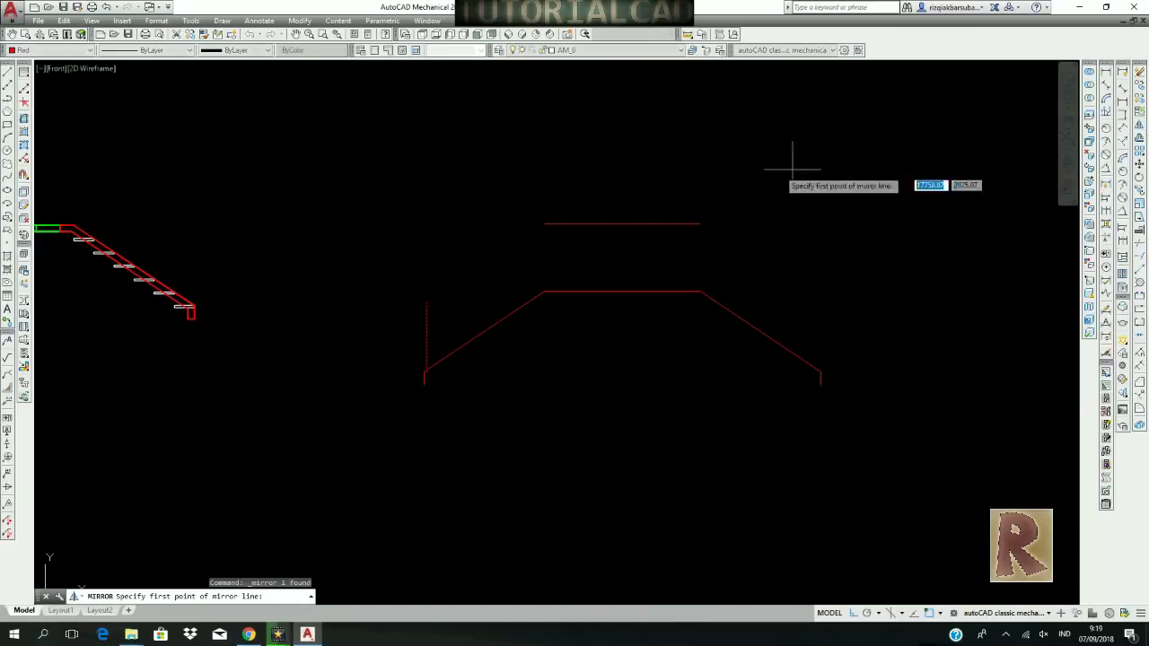
left_click(622, 224)
left_click(636, 152)
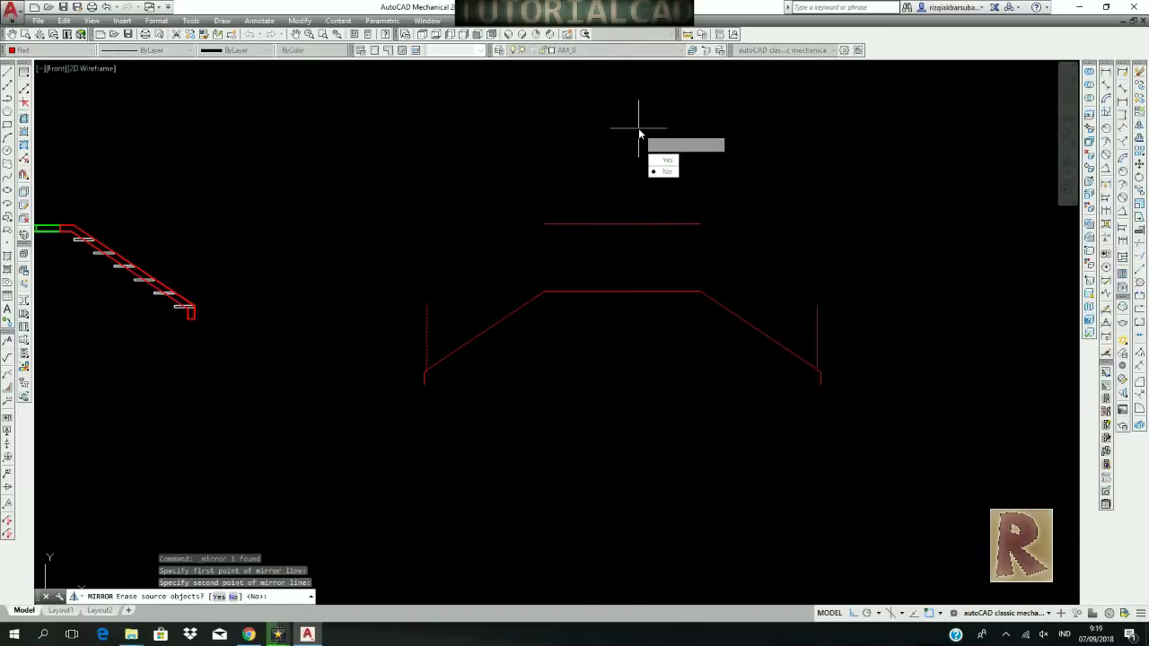
key("Return")
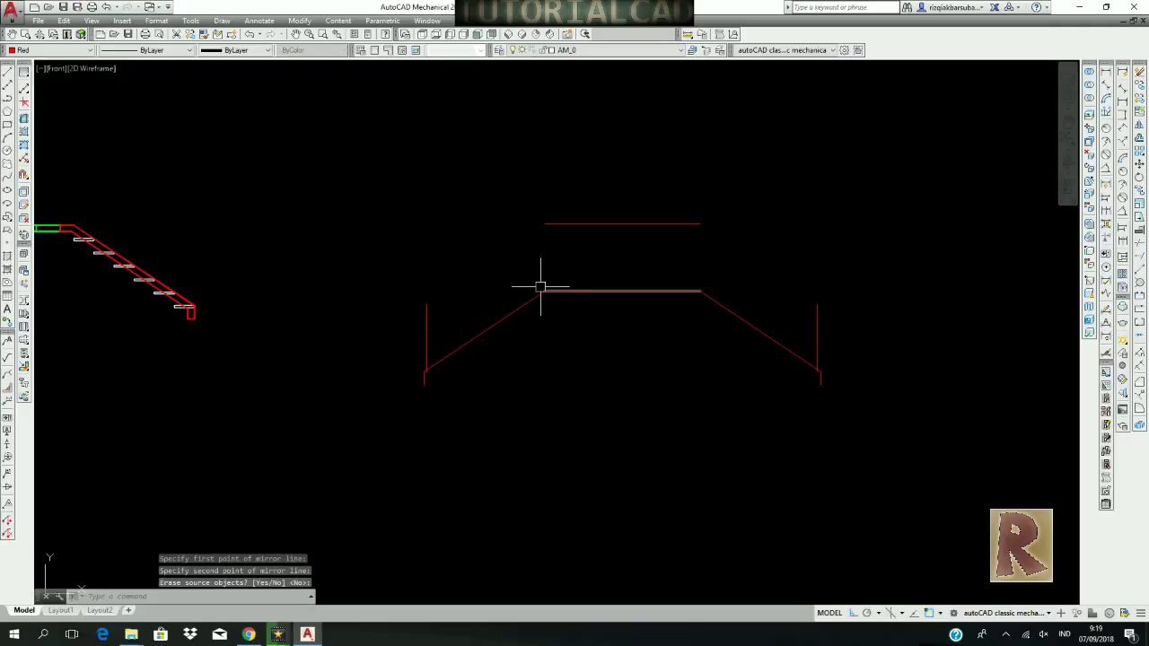
key("Return")
Copy the left sloping line from its lower end to the top of the left post, with a rotation angle of 0.
left_click(492, 326)
right_click(400, 244)
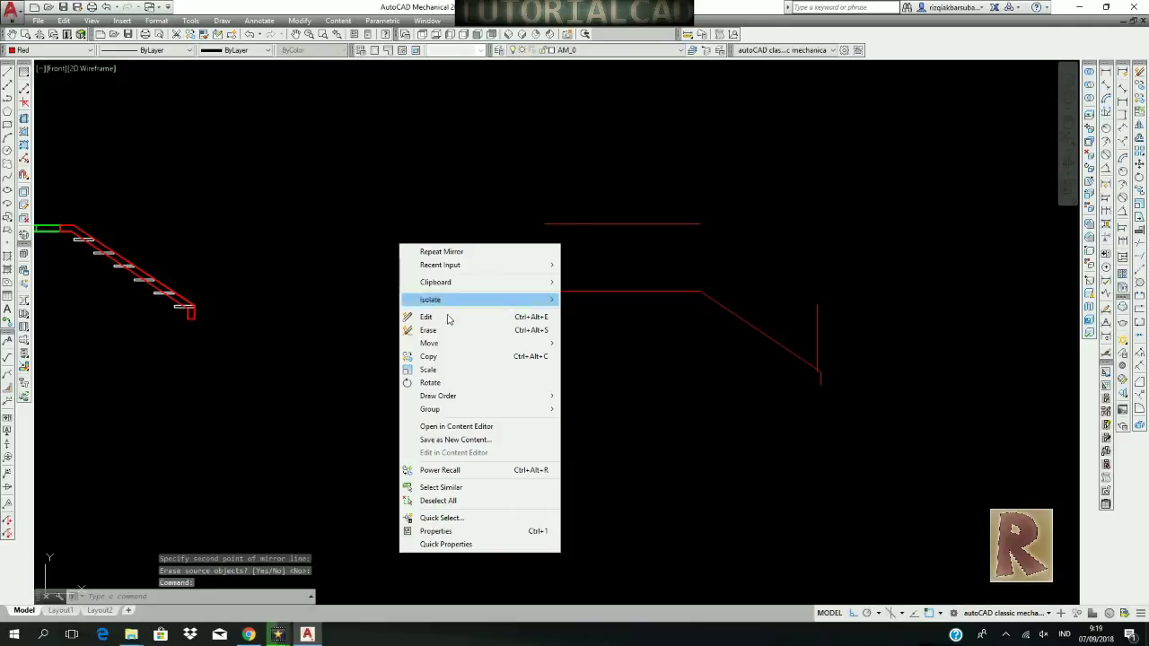
mouse_move(449, 341)
left_click(340, 399)
scroll(437, 359, "up", 4)
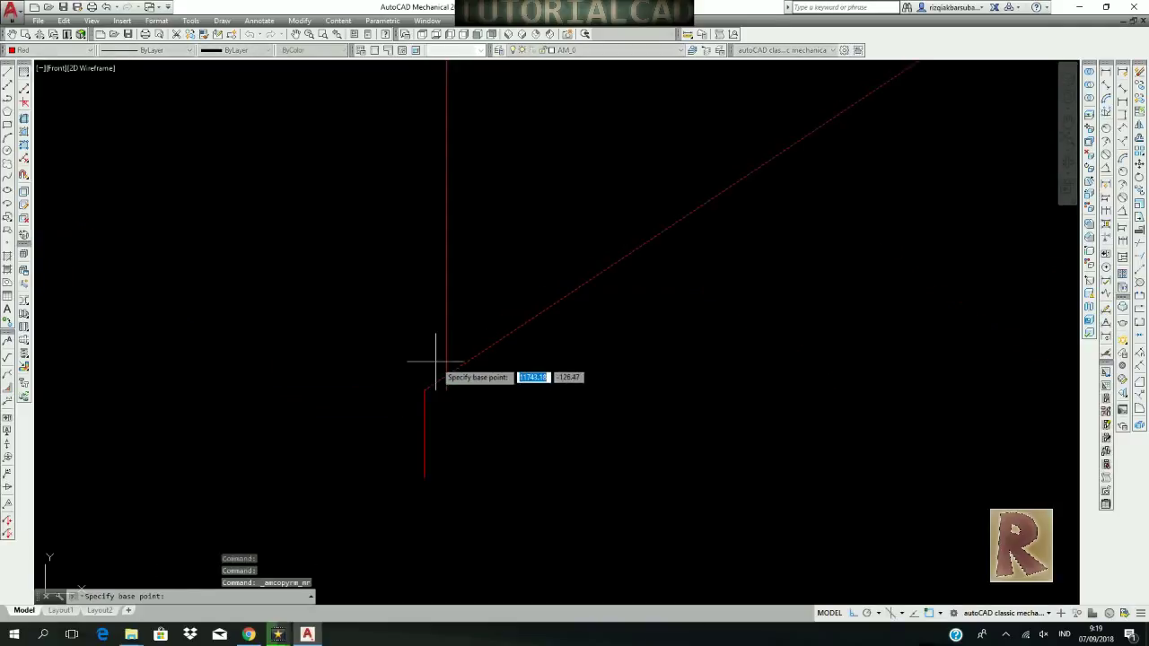
left_click(441, 371)
left_click(456, 199)
scroll(490, 311, "down", 3)
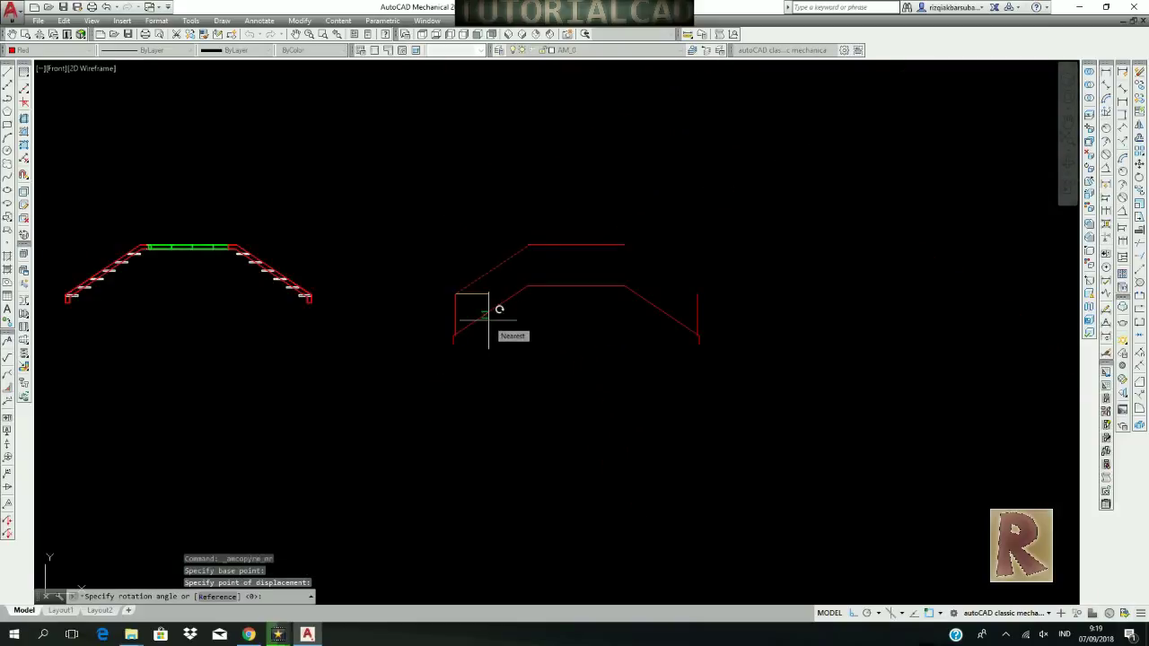
type("0")
key("Return")
Trim the left end of the upper horizontal line where it overhangs the copied sloping line.
scroll(540, 236, "up", 3)
scroll(542, 229, "up", 3)
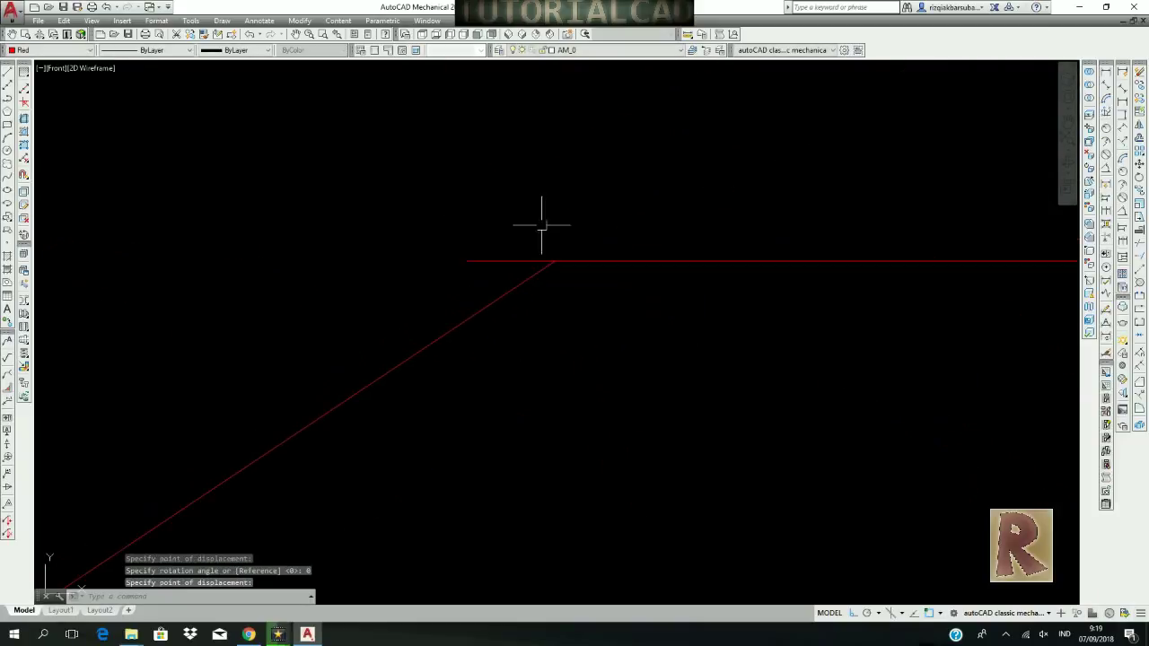
type("tr")
key("Return")
key("Return")
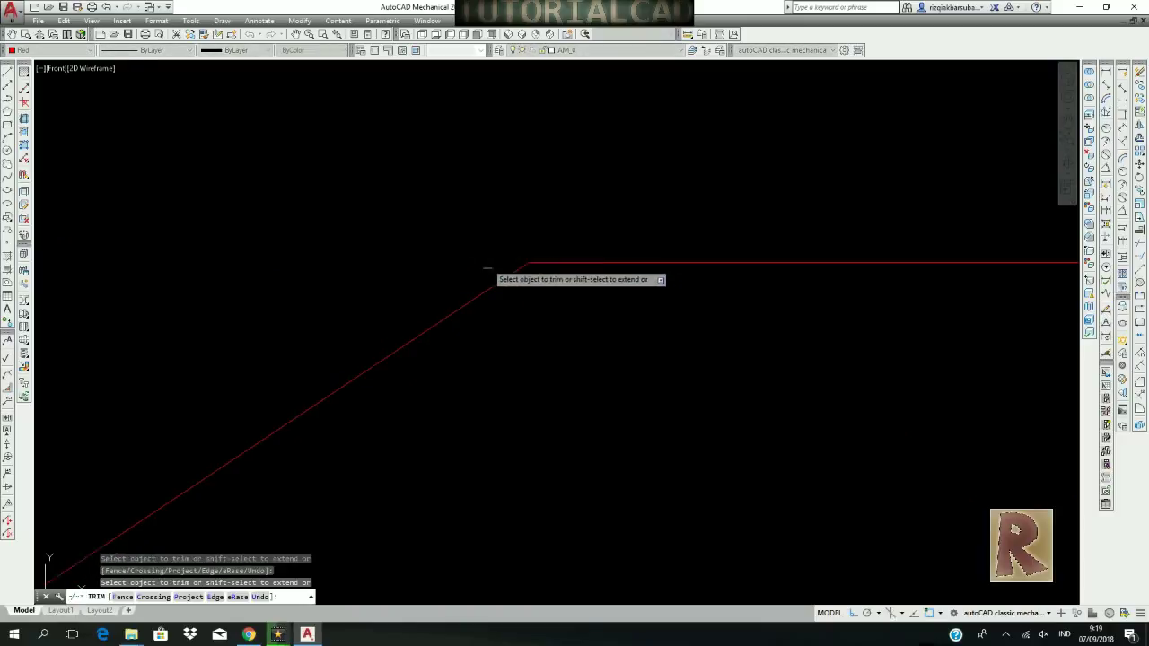
scroll(577, 326, "down", 5)
key("Escape")
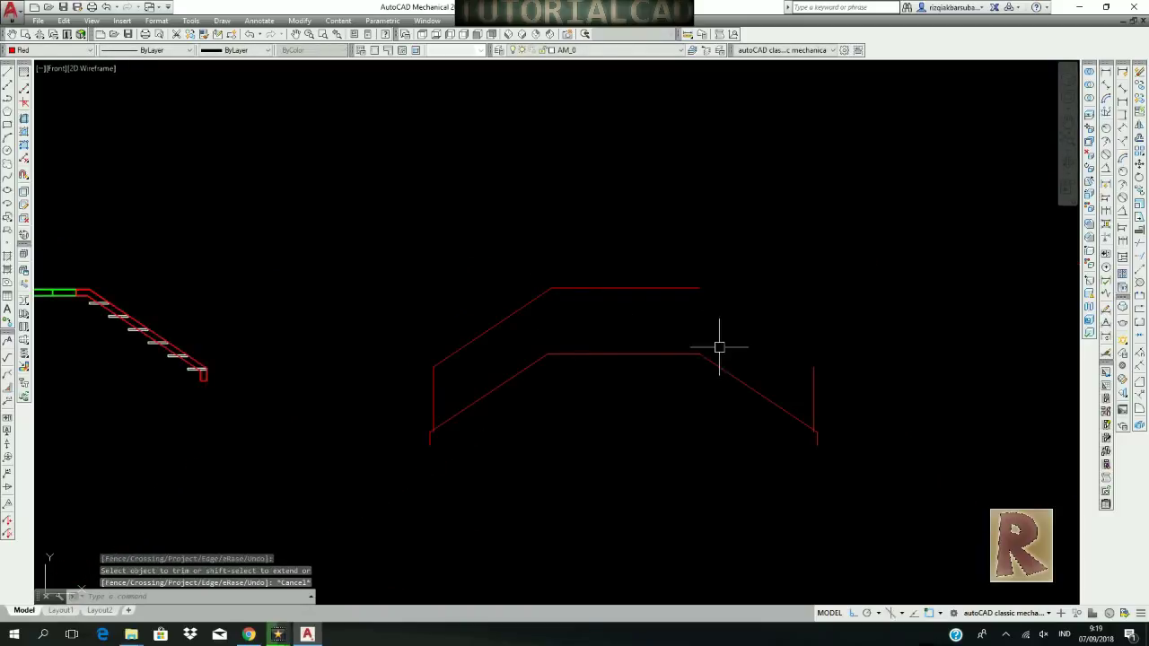
Mirror the upper left sloping line about a vertical axis through the upper horizontal line's midpoint, keeping the original.
left_click(524, 335)
left_click(504, 312)
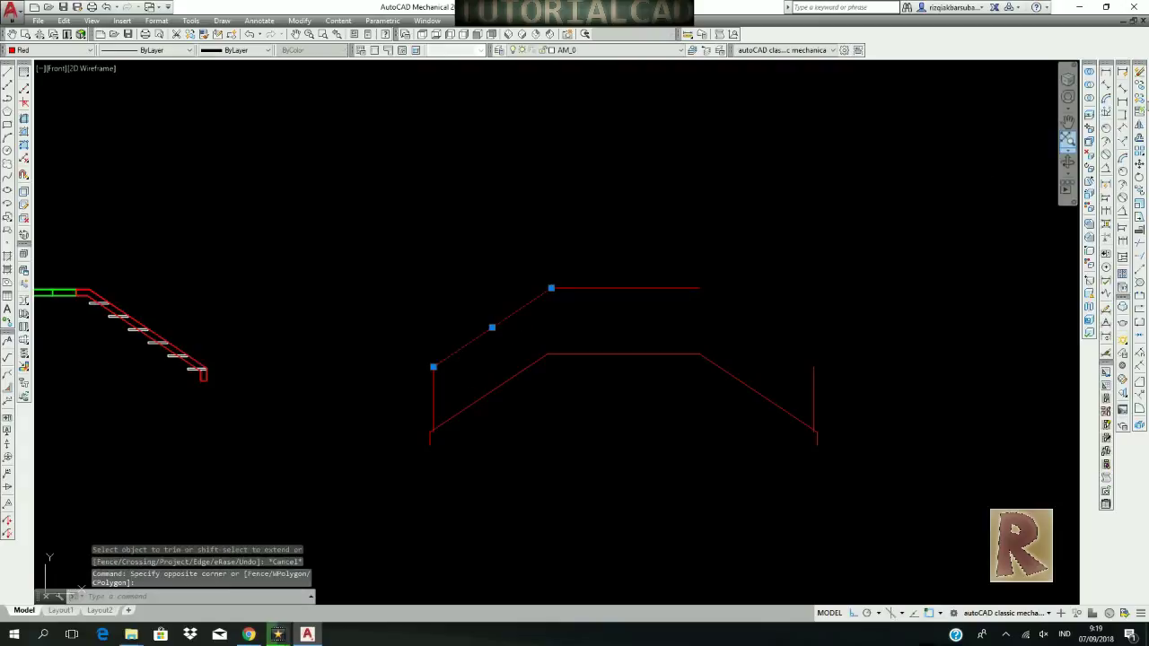
left_click(1140, 130)
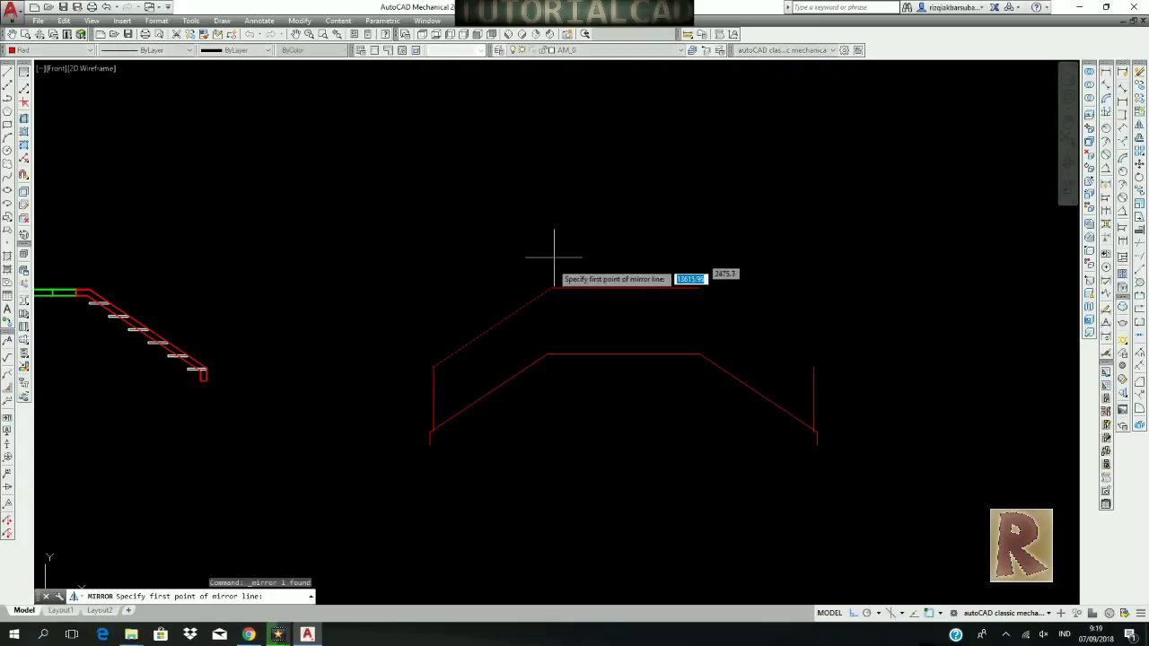
left_click(626, 285)
left_click(647, 198)
key("Return")
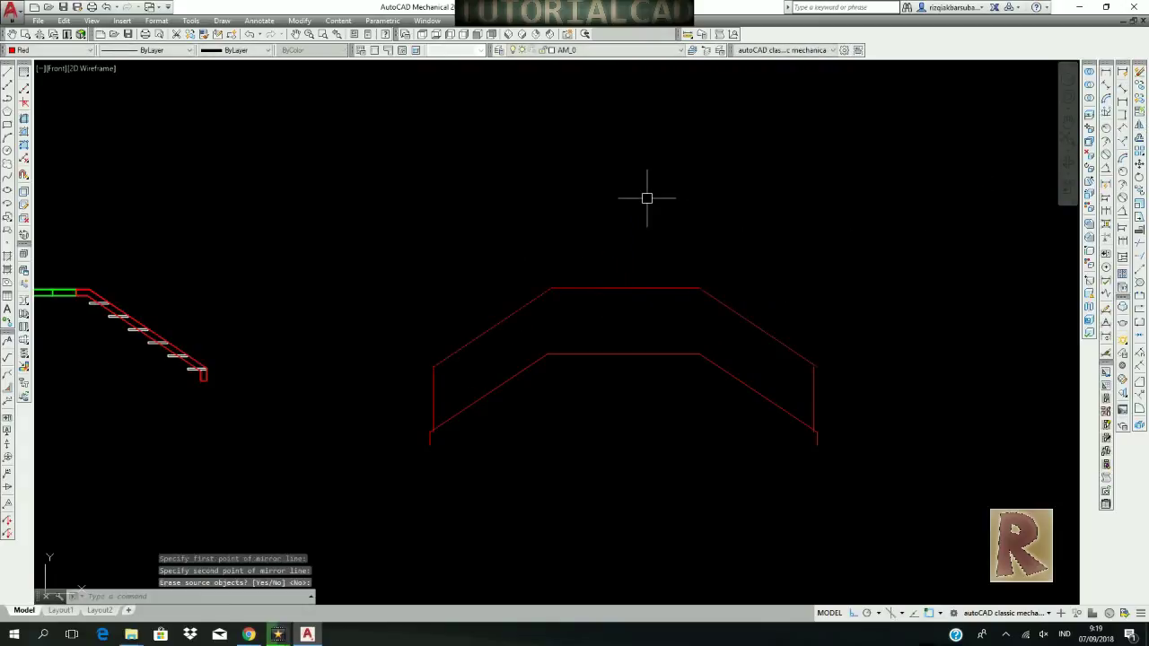
Move the mirrored upper right sloping line so its lower end meets the top of the right post.
scroll(813, 369, "up", 4)
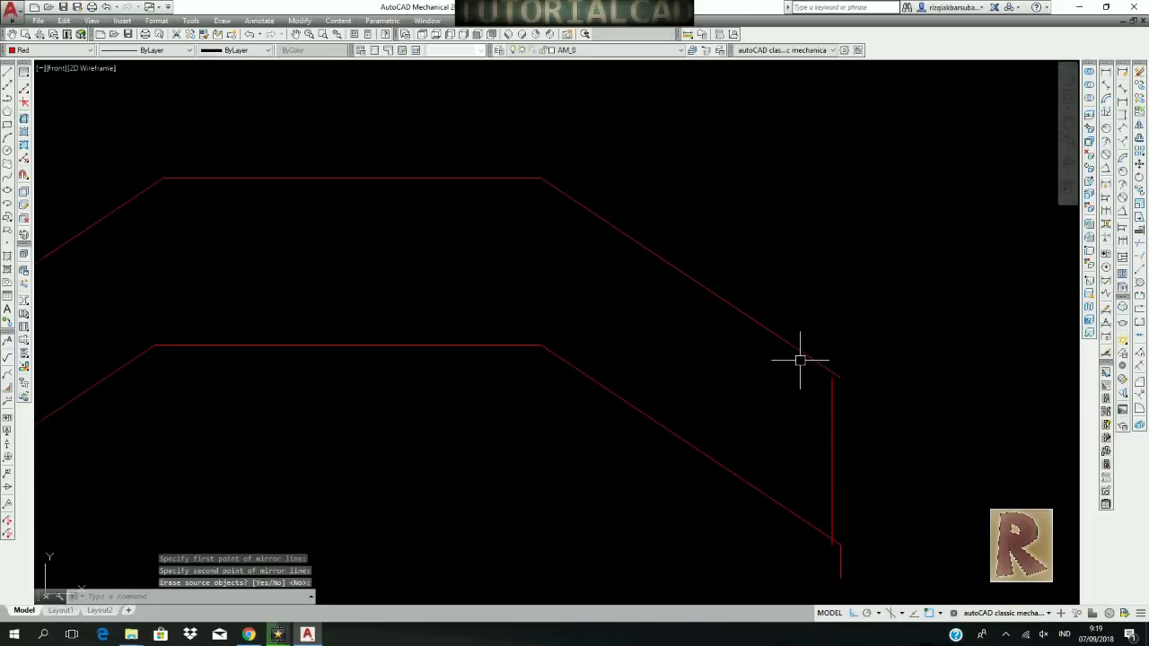
left_click(786, 346)
right_click(697, 173)
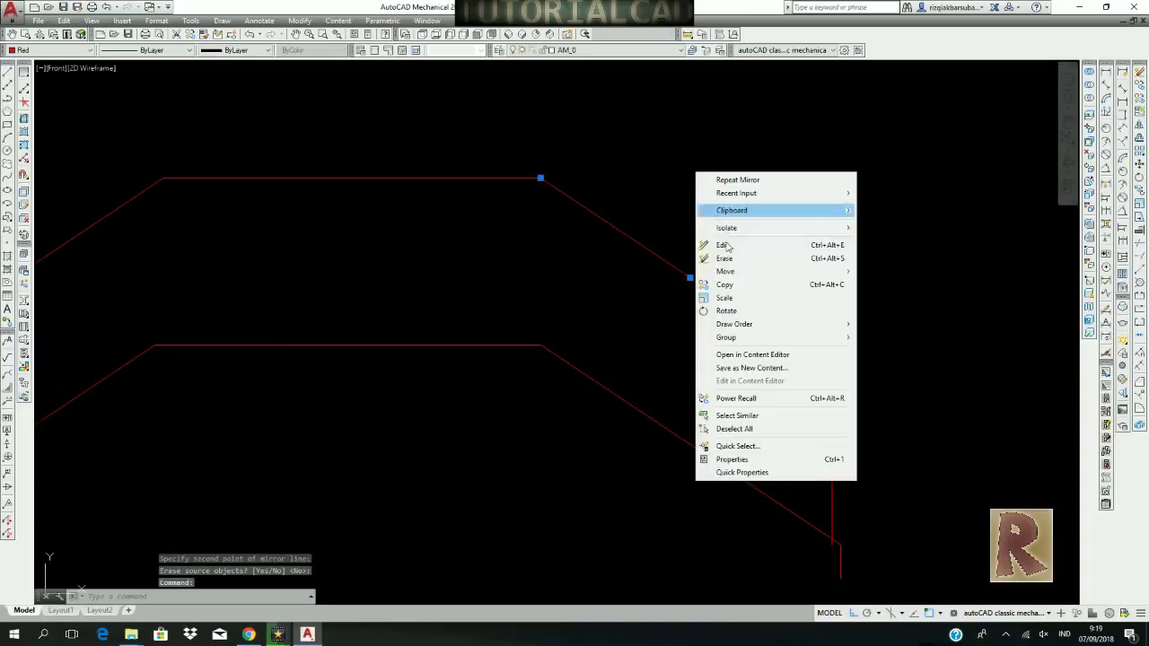
mouse_move(729, 272)
left_click(605, 271)
scroll(831, 378, "up", 5)
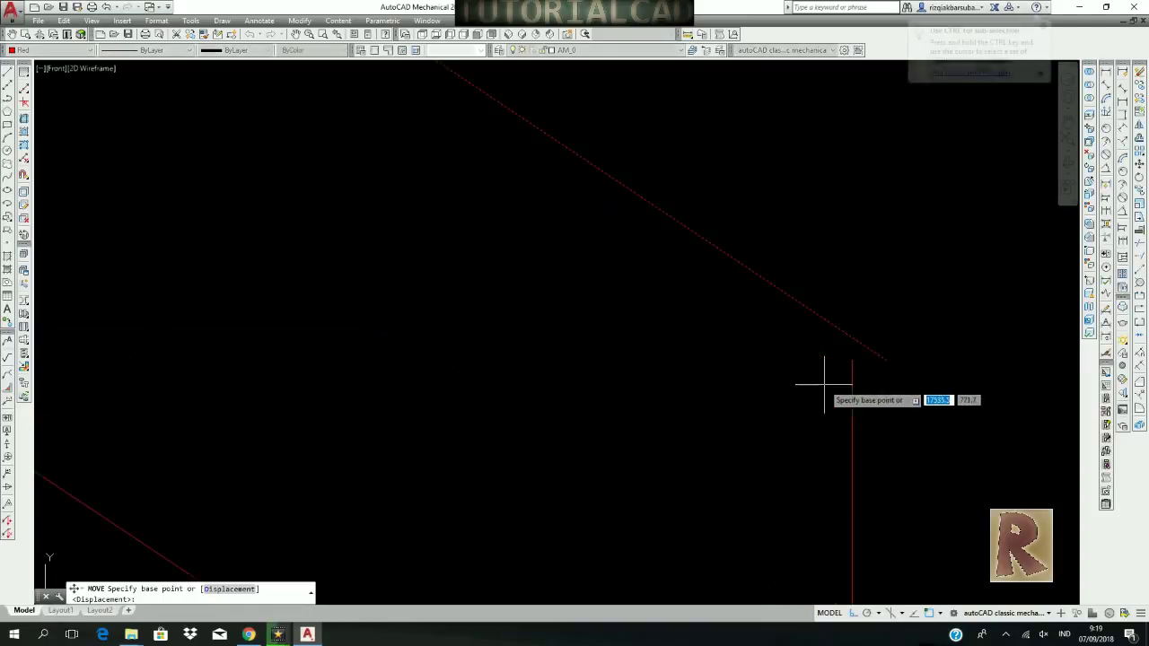
left_click(887, 360)
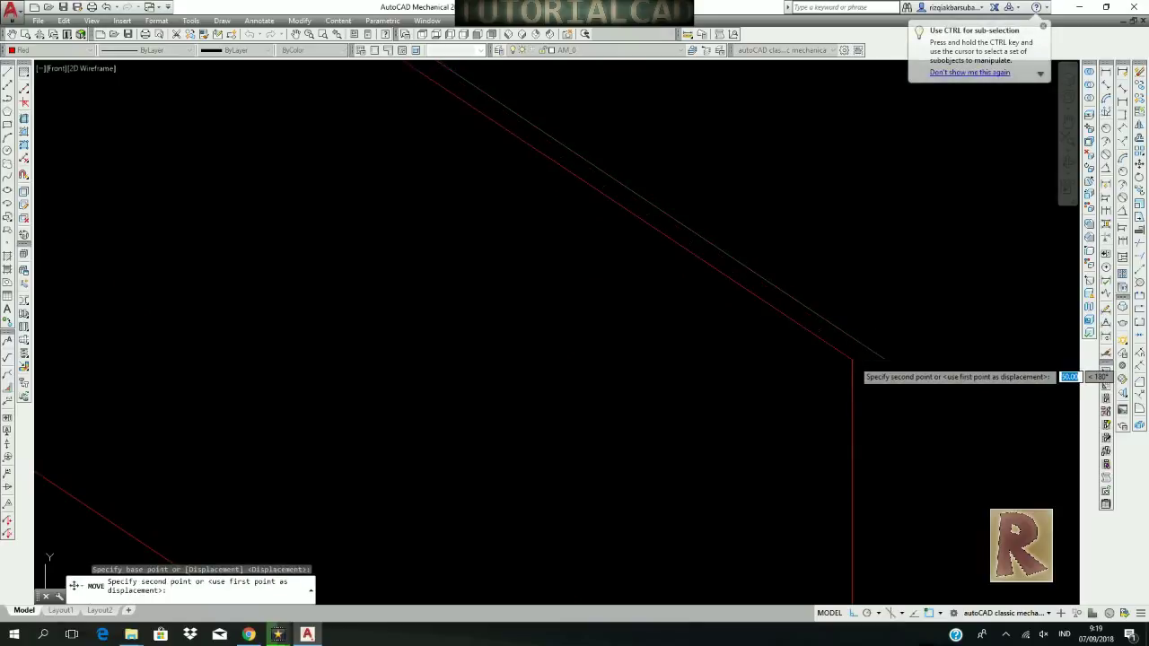
left_click(853, 361)
Trim the right end of the upper horizontal line where it overhangs the upper right sloping line.
scroll(853, 361, "down", 5)
scroll(570, 240, "up", 6)
scroll(745, 310, "up", 5)
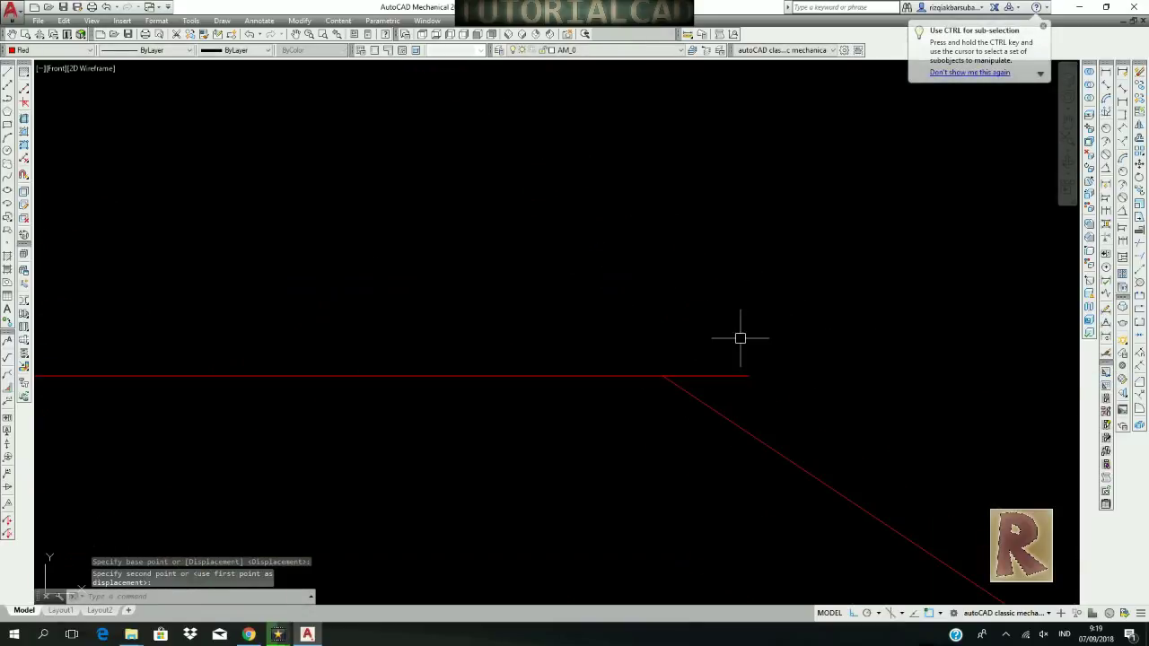
type("tr")
key("Return")
key("Return")
left_click(705, 377)
key("Escape")
scroll(648, 323, "down", 9)
middle_click_drag(600, 341, 630, 321)
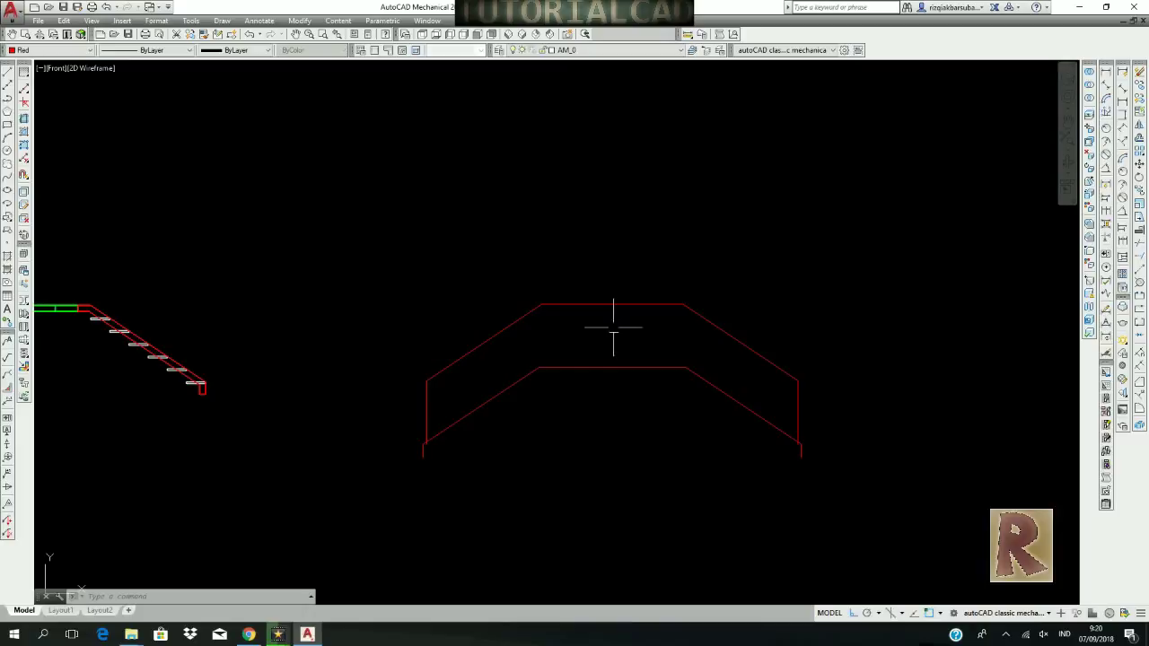
scroll(405, 447, "up", 2)
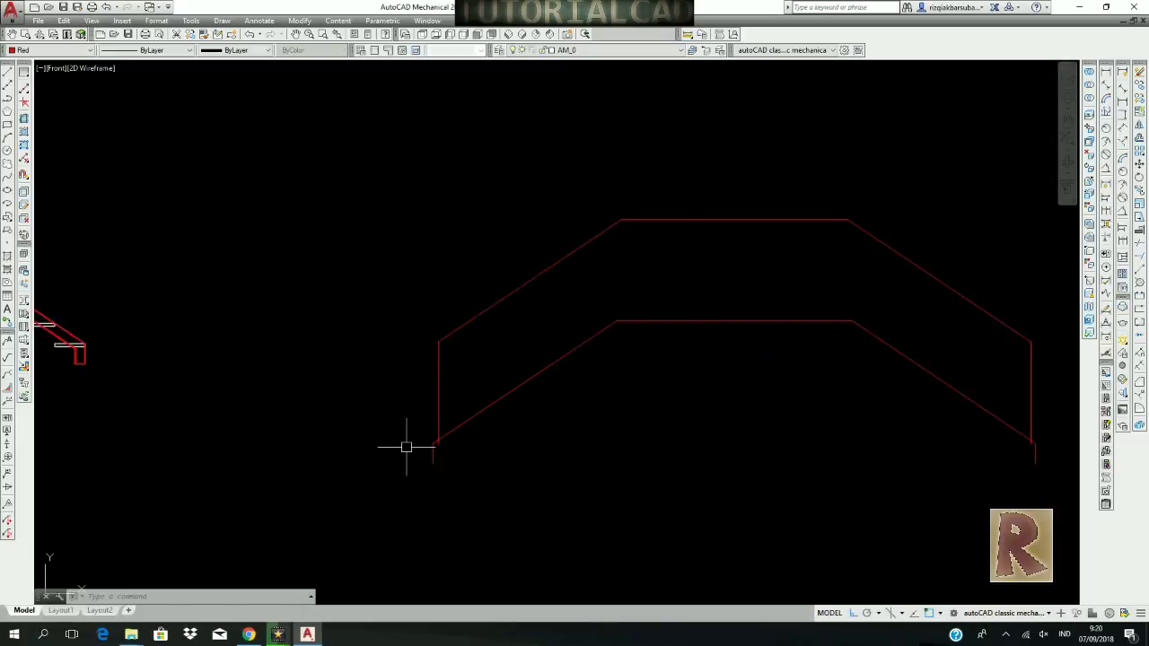
scroll(431, 449, "down", 2)
scroll(435, 448, "up", 2)
scroll(434, 449, "up", 3)
scroll(436, 444, "down", 3)
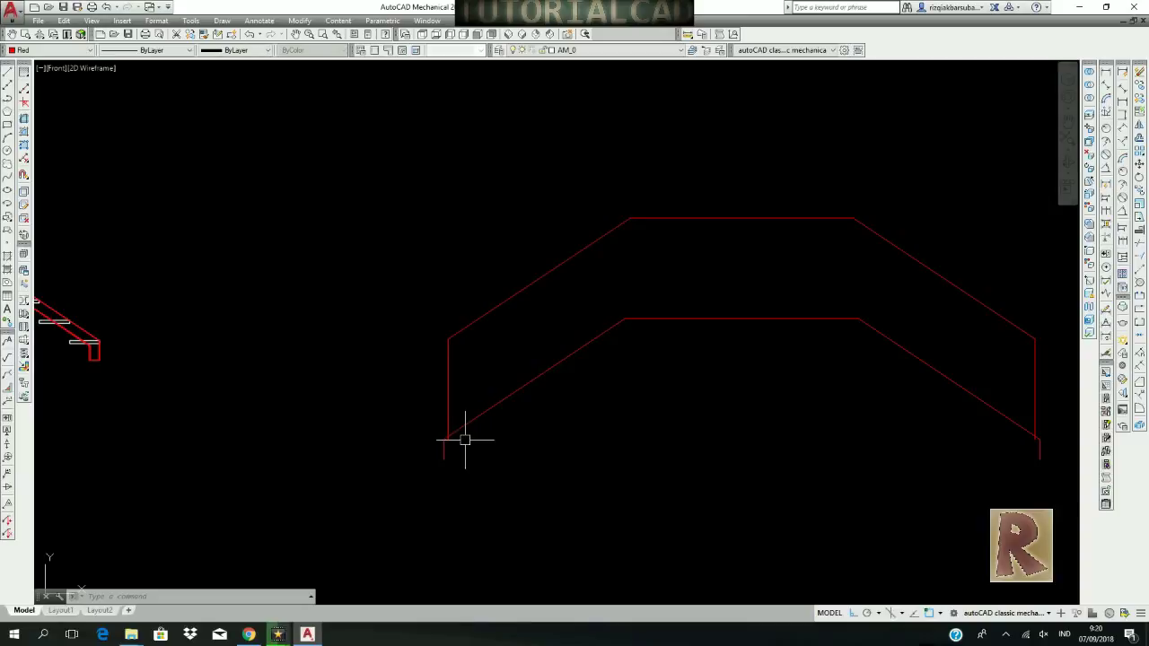
scroll(600, 416, "down", 3)
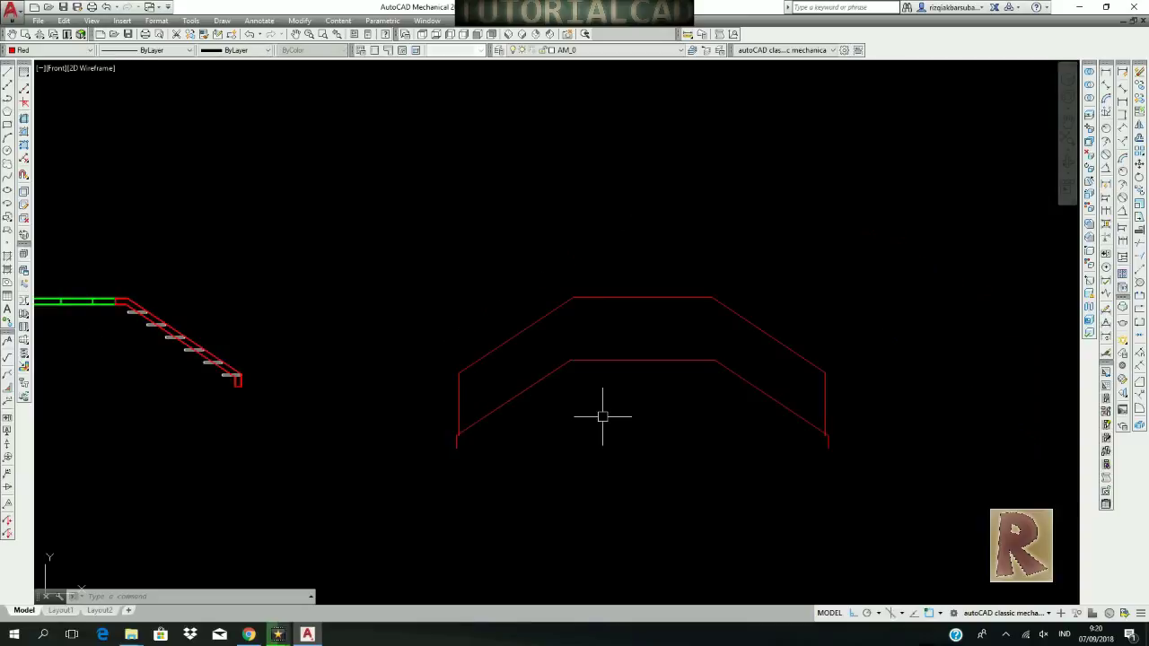
Delete the lower left sloping line and the lower horizontal line beneath the handrail outline.
left_click(612, 402)
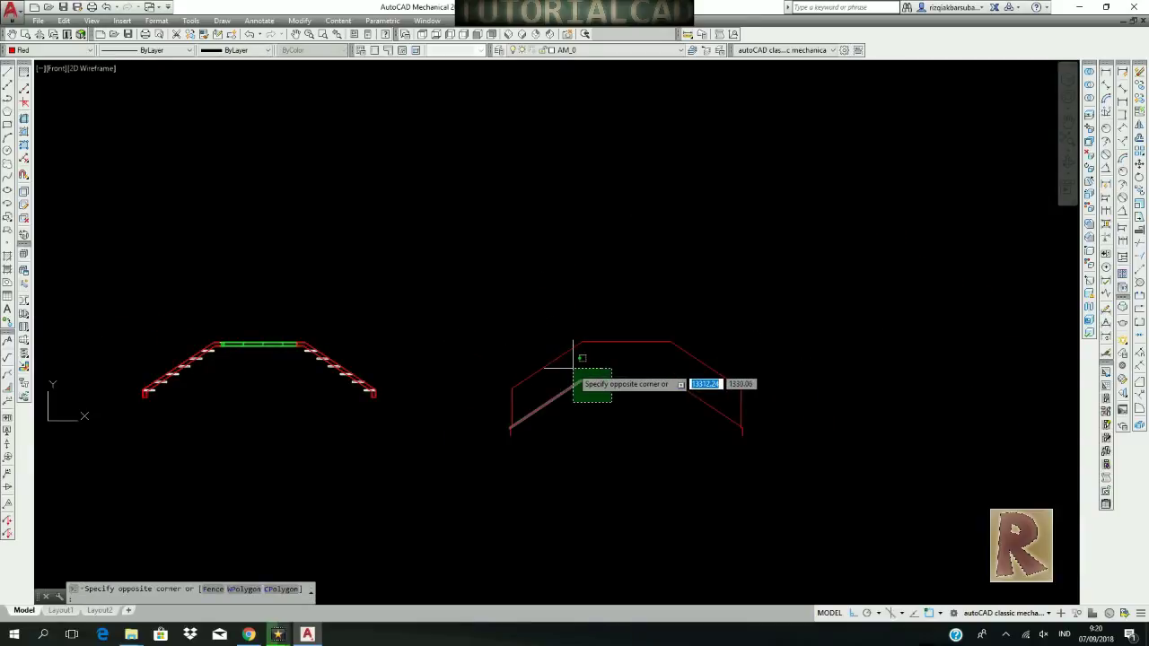
left_click(573, 367)
key("Delete")
scroll(687, 395, "up", 2)
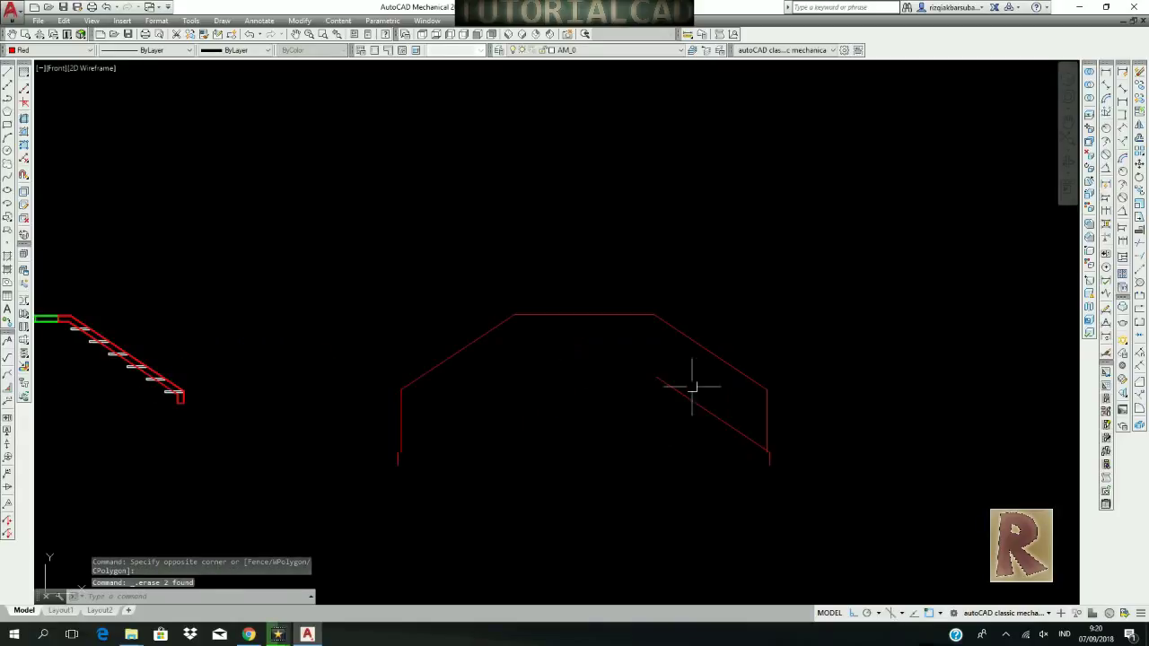
Delete the lower right sloping line beneath the handrail outline and select the short stub at the right post.
key("Delete")
scroll(679, 391, "up", 3)
left_click(740, 436)
left_click(817, 537)
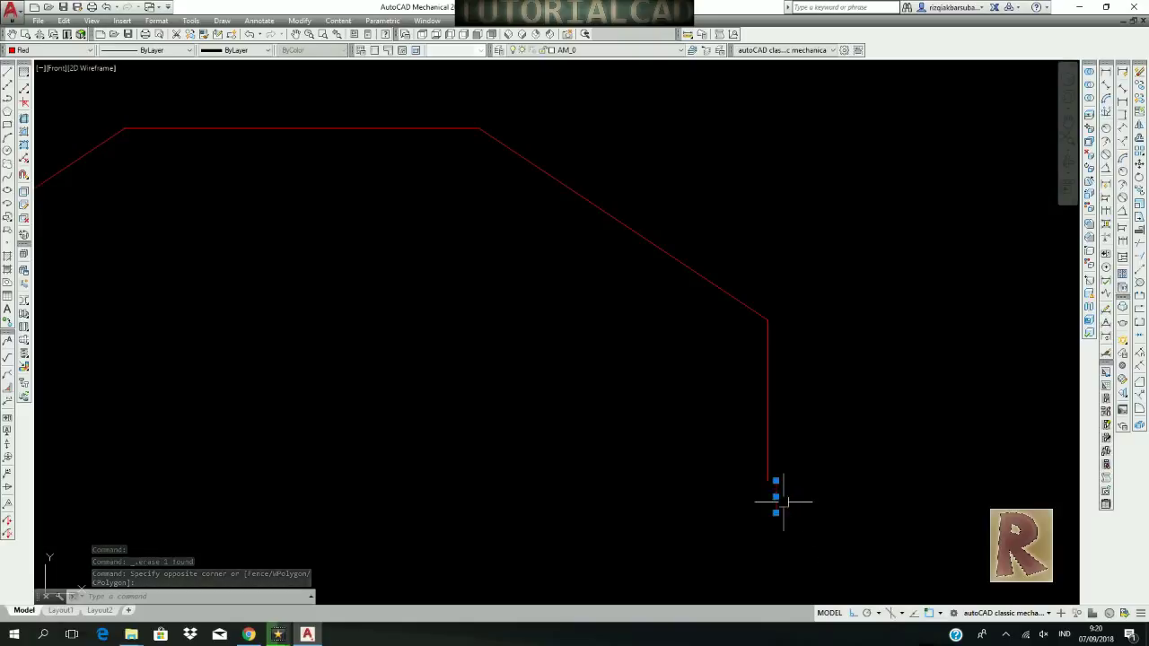
key("Escape")
Undo the deletions of the sloping and horizontal lines beneath the handrail outline.
key("ctrl+z")
key("ctrl+z")
key("ctrl+z")
key("ctrl+z")
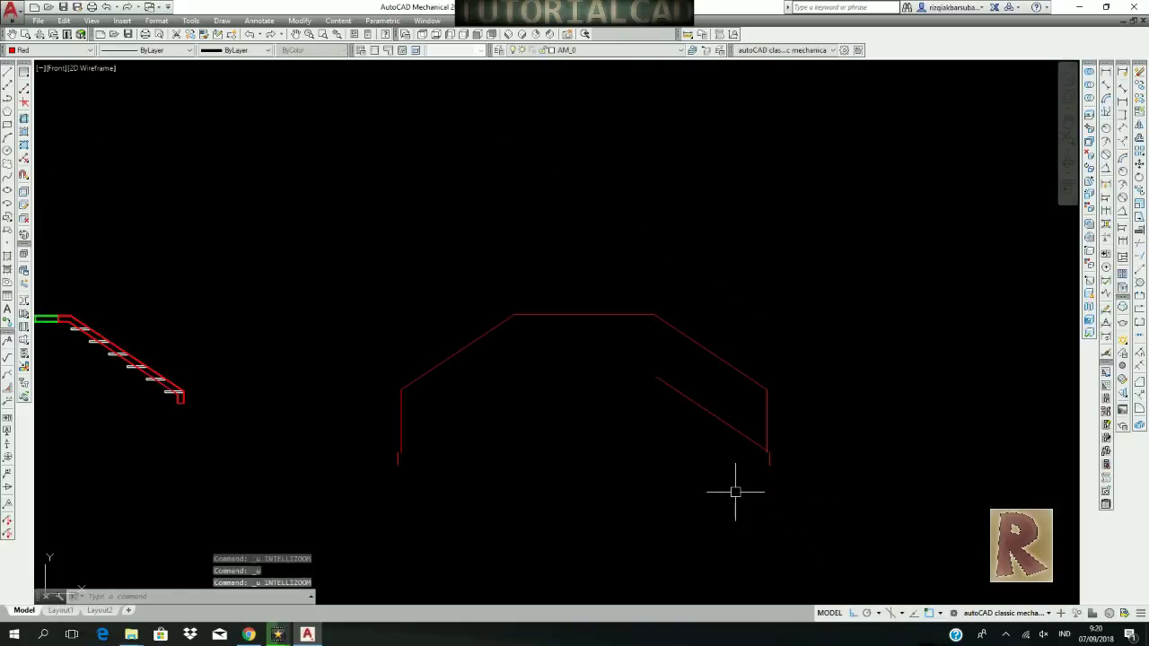
Copy the whole handrail outline with its lower lines to the right of the original, with a rotation angle of 0.
left_click(844, 496)
left_click(454, 278)
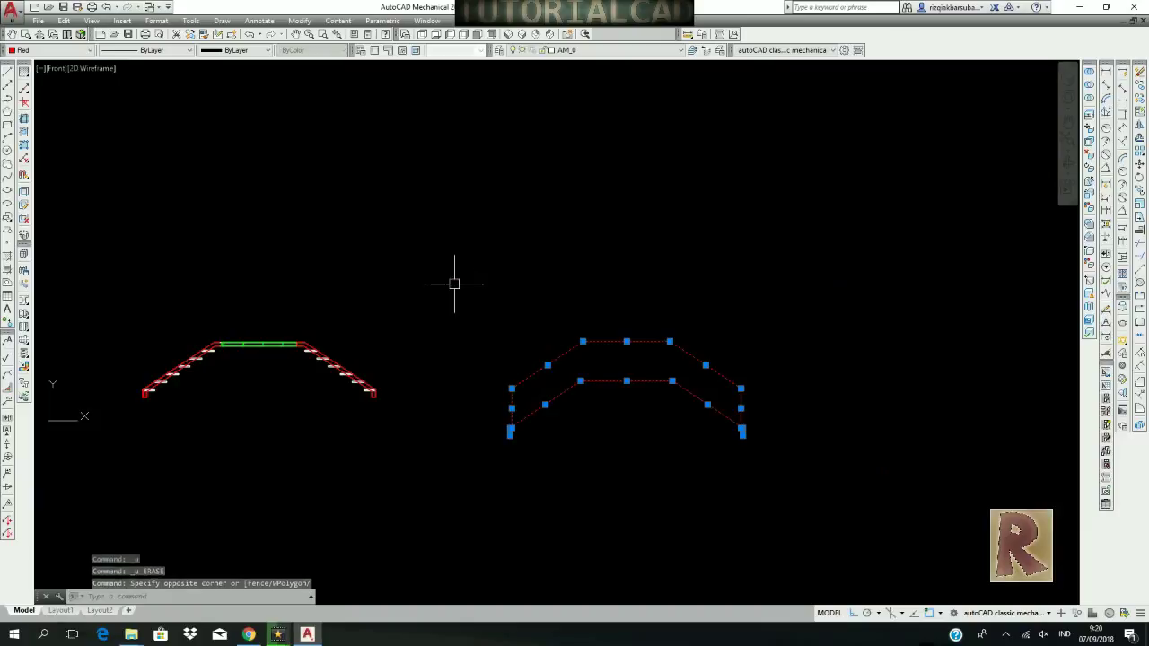
right_click(456, 285)
mouse_move(492, 388)
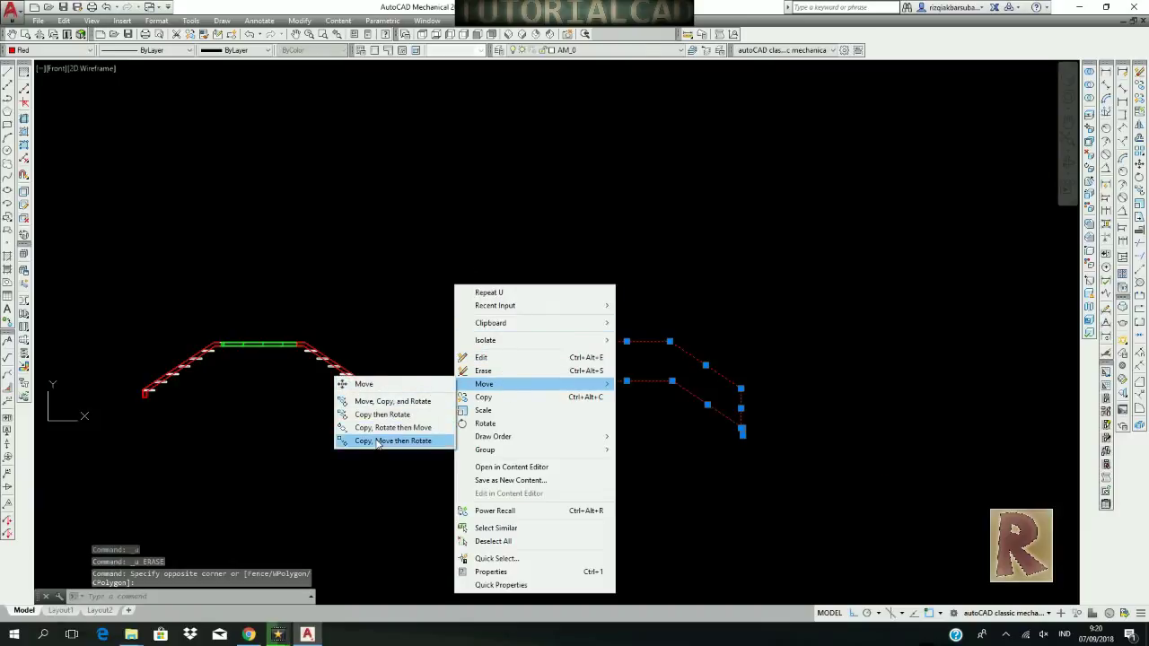
left_click(386, 437)
left_click(559, 477)
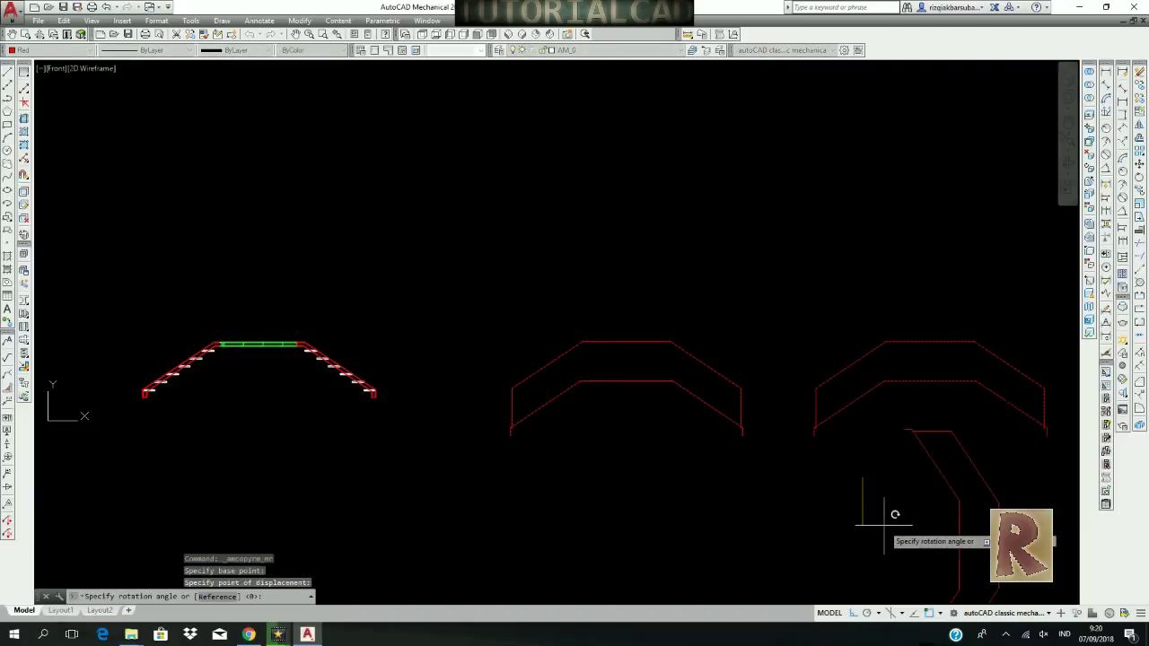
left_click(864, 532)
key("Return")
key("Return")
Fillet the corner between the upper horizontal line and the upper left sloping line with a fillet size of 100.
scroll(628, 396, "up", 4)
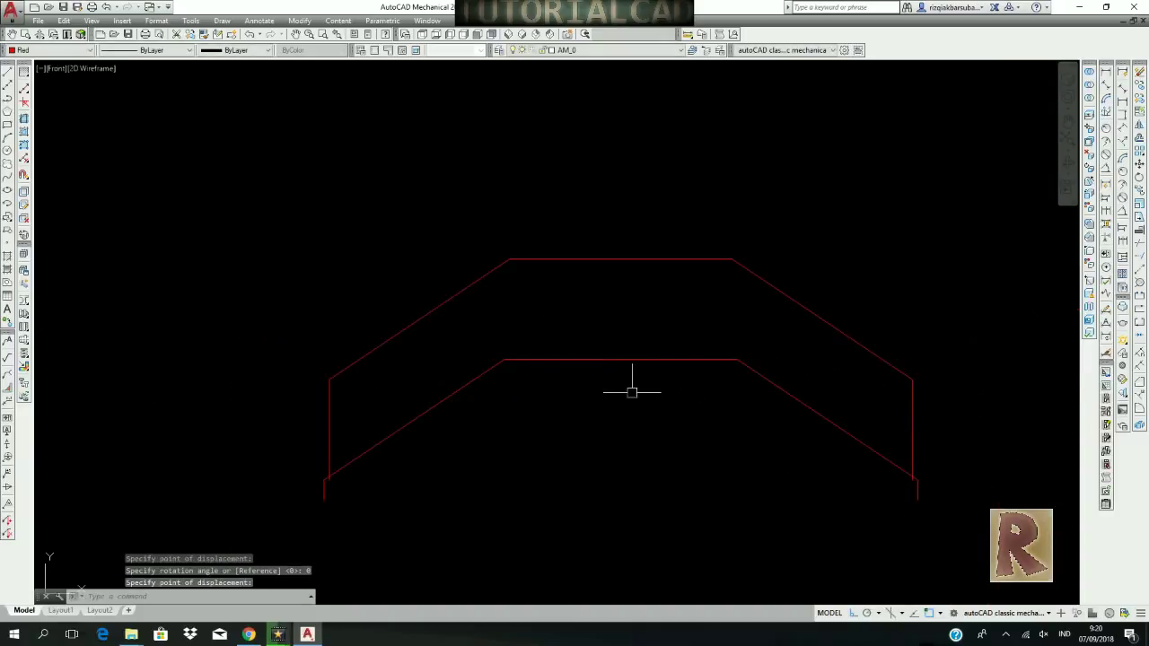
left_click(1139, 408)
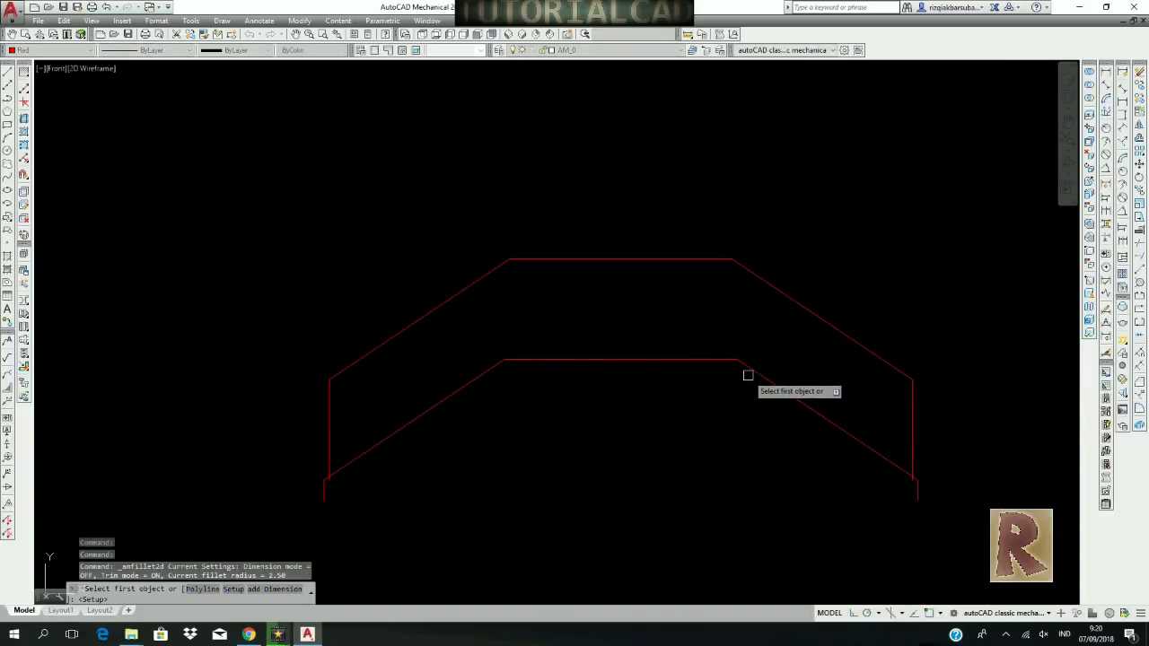
type("s")
key("Return")
double_click(557, 281)
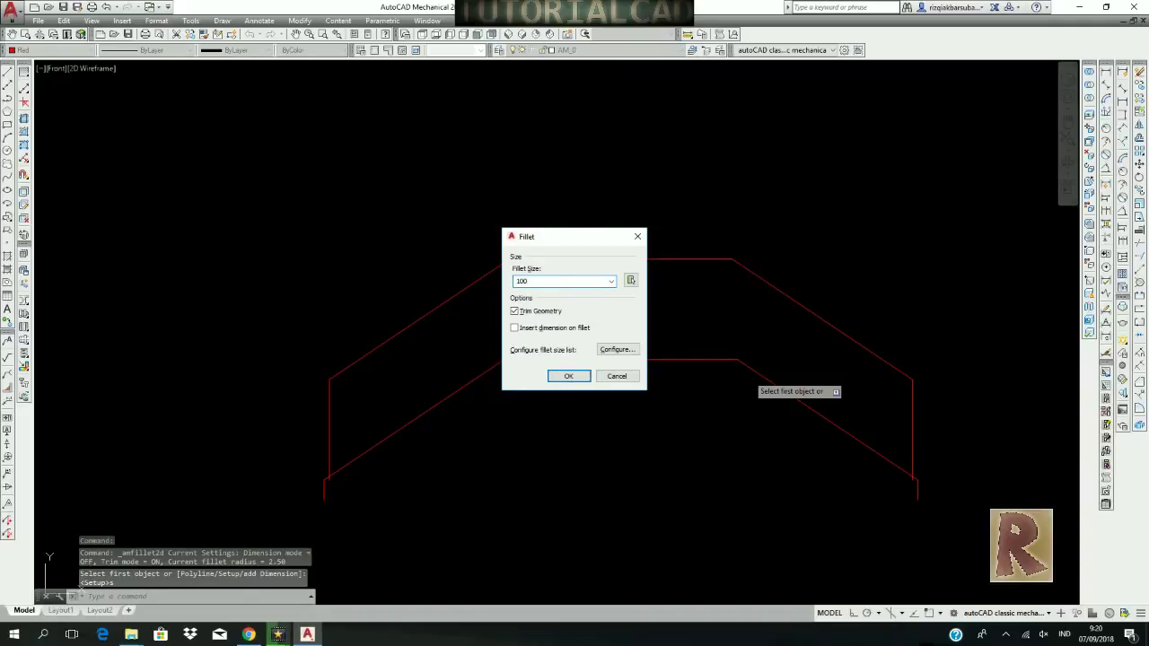
key("Return")
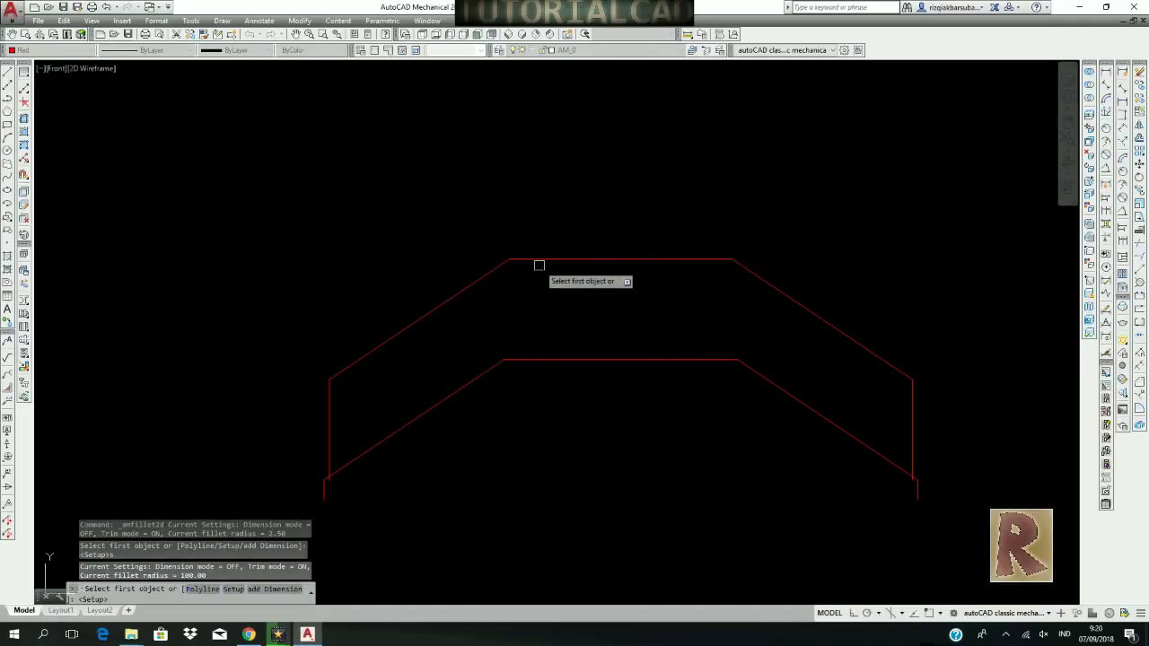
left_click(519, 259)
left_click(499, 267)
scroll(743, 270, "up", 2)
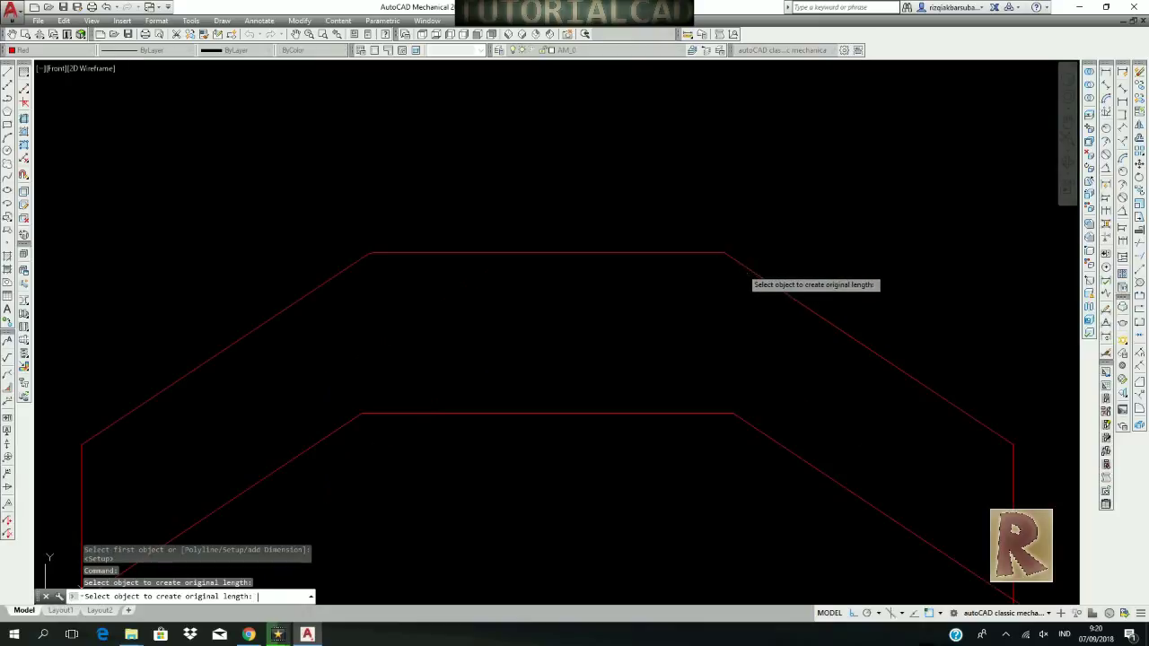
key("Escape")
scroll(689, 272, "down", 3)
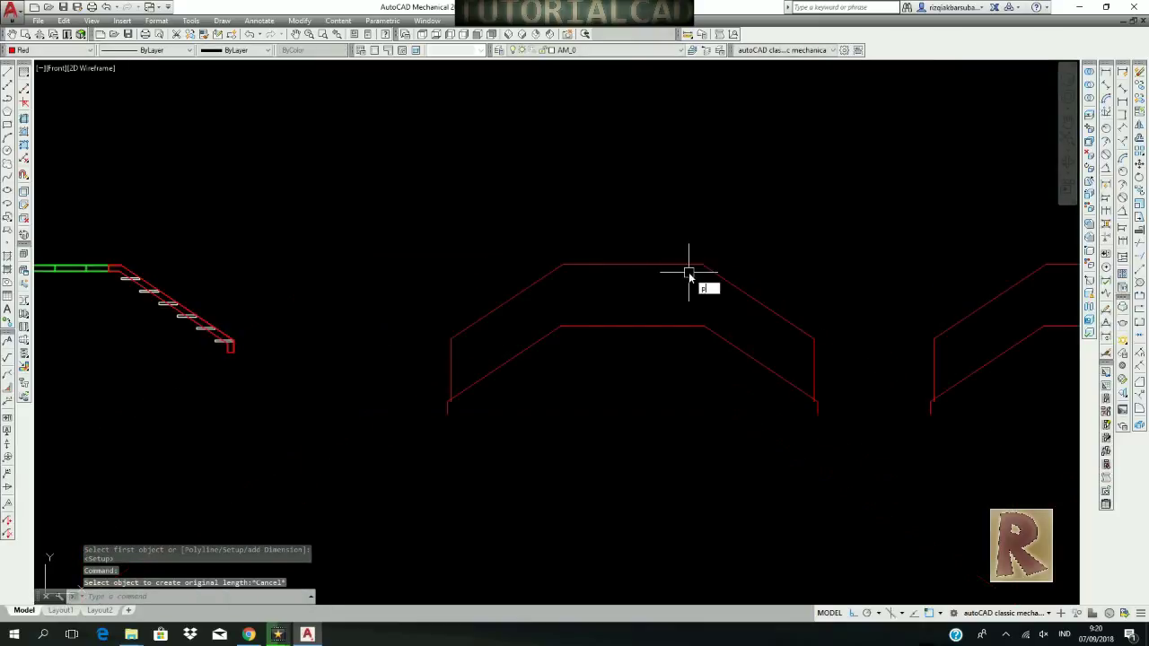
type("pe")
key("Return")
left_click(726, 278)
key("Return")
left_click(751, 324)
left_click(835, 357)
key("Escape")
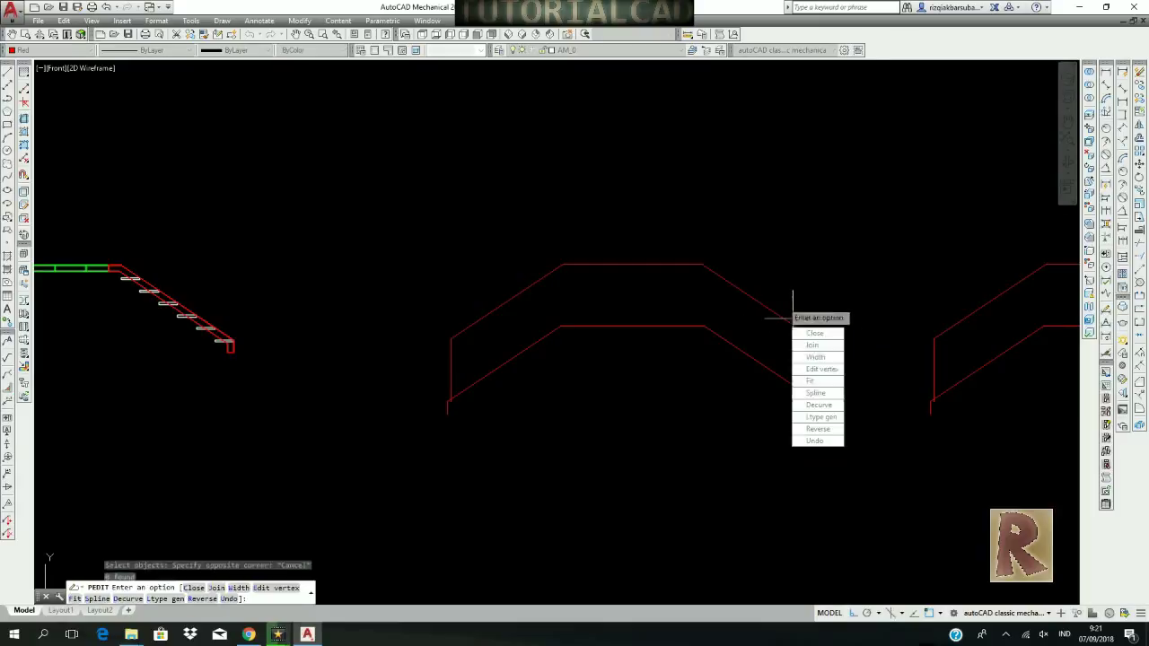
key("Escape")
key("Escape")
key("Escape")
Fillet the corner between the upper right sloping line and the right post with the 100 radius.
left_click(1140, 408)
scroll(872, 364, "up", 2)
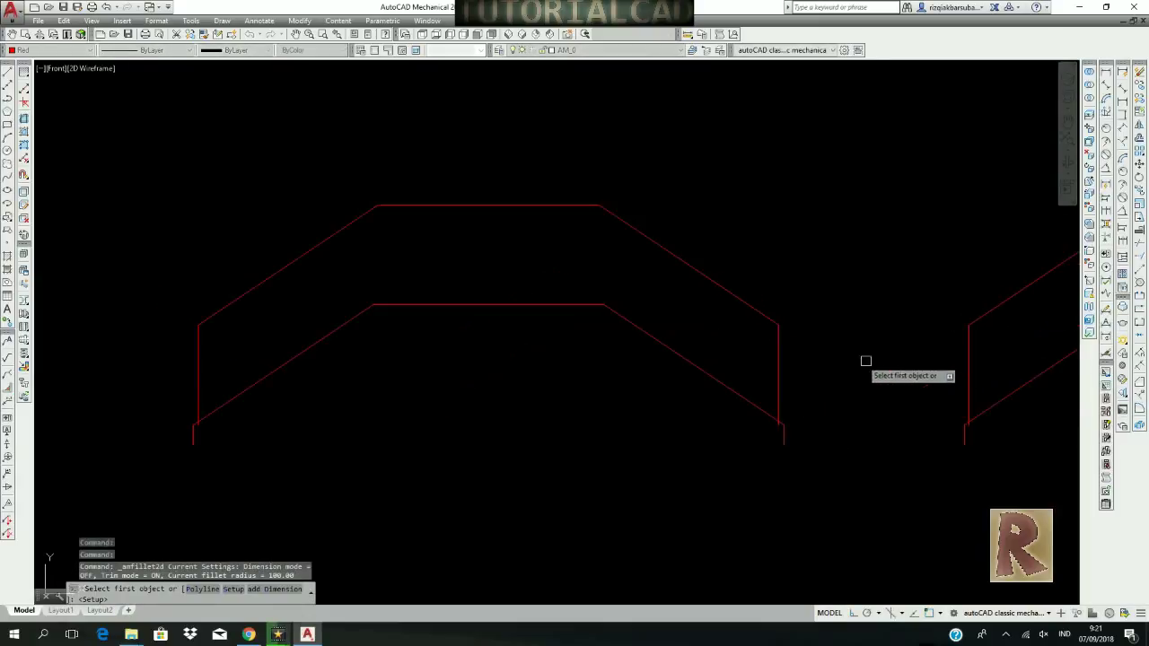
left_click(766, 317)
left_click(775, 336)
key("Return")
key("Return")
key("Escape")
key("Escape")
key("Escape")
Join the posts, upper sloping lines, upper horizontal line and corner fillets of the handrail outline into one polyline.
type("pe")
key("Return")
key("Escape")
key("Escape")
key("Escape")
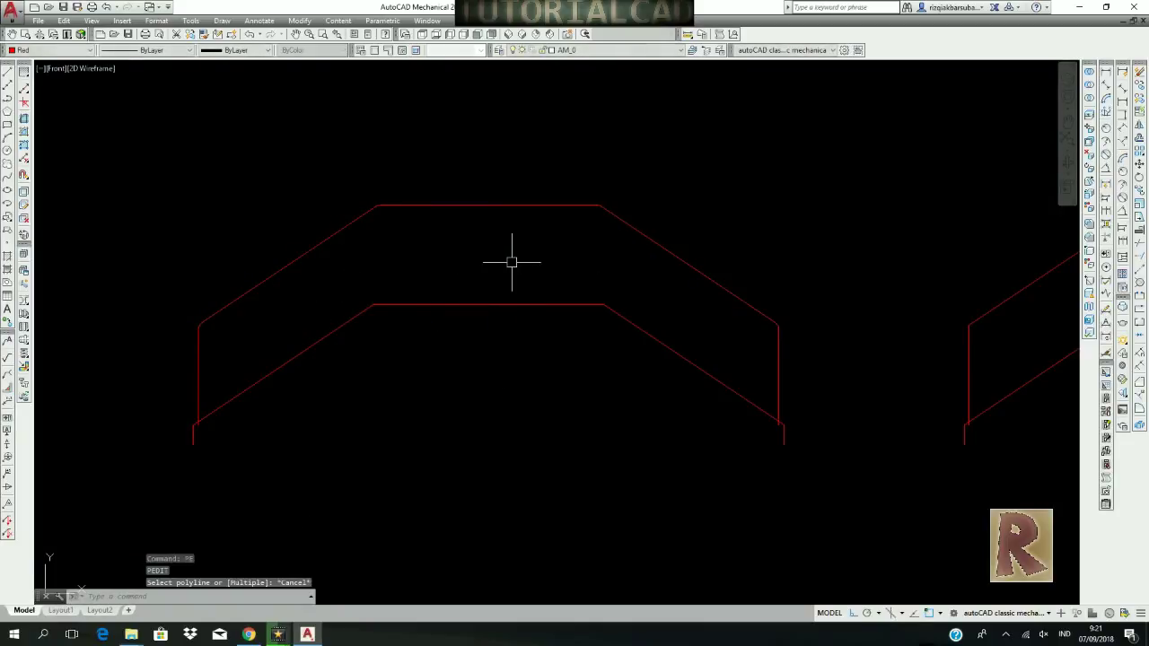
key("Return")
left_click(487, 205)
key("Return")
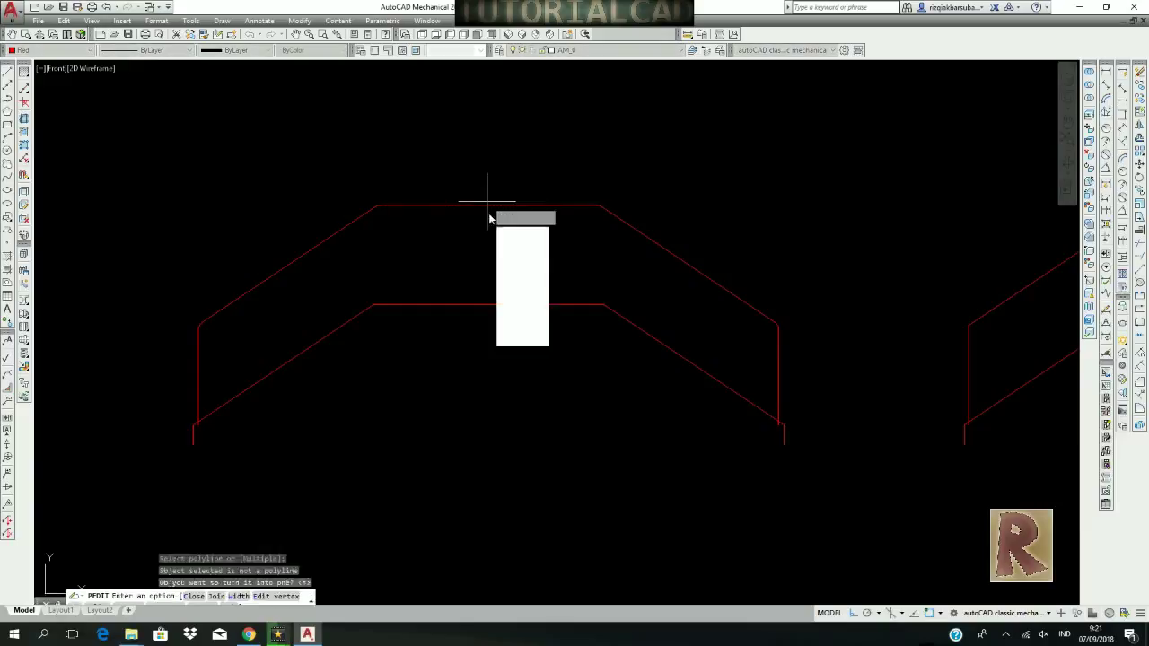
left_click(509, 248)
left_click(794, 324)
left_click(748, 288)
left_click(622, 174)
left_click(344, 225)
key("Return")
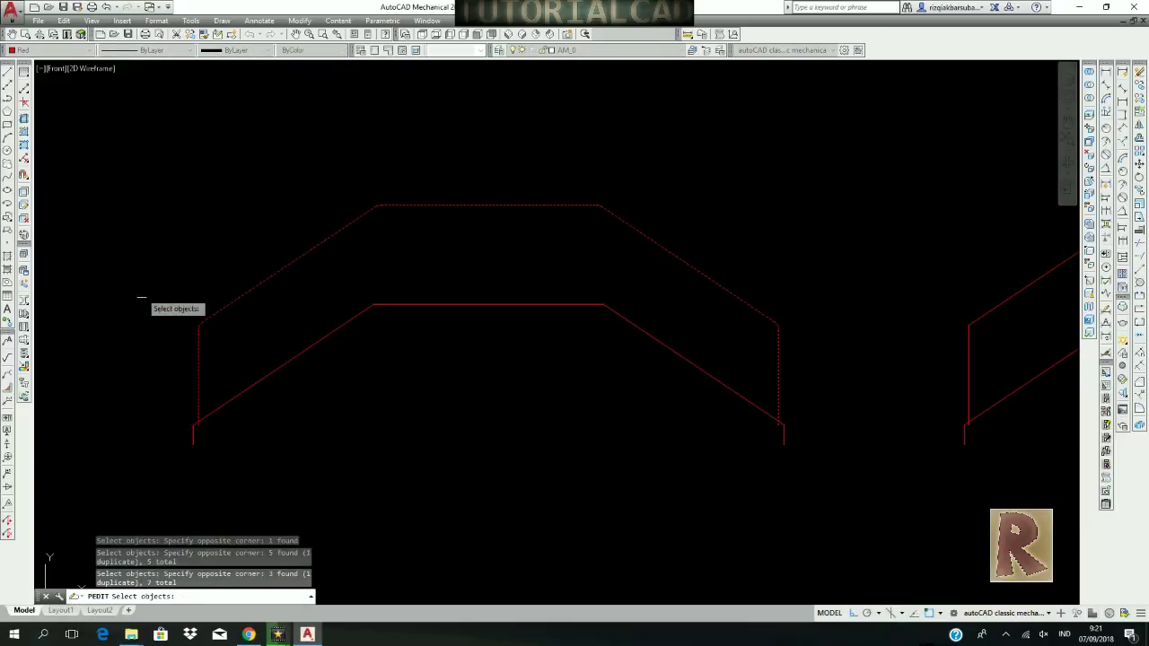
key("Return")
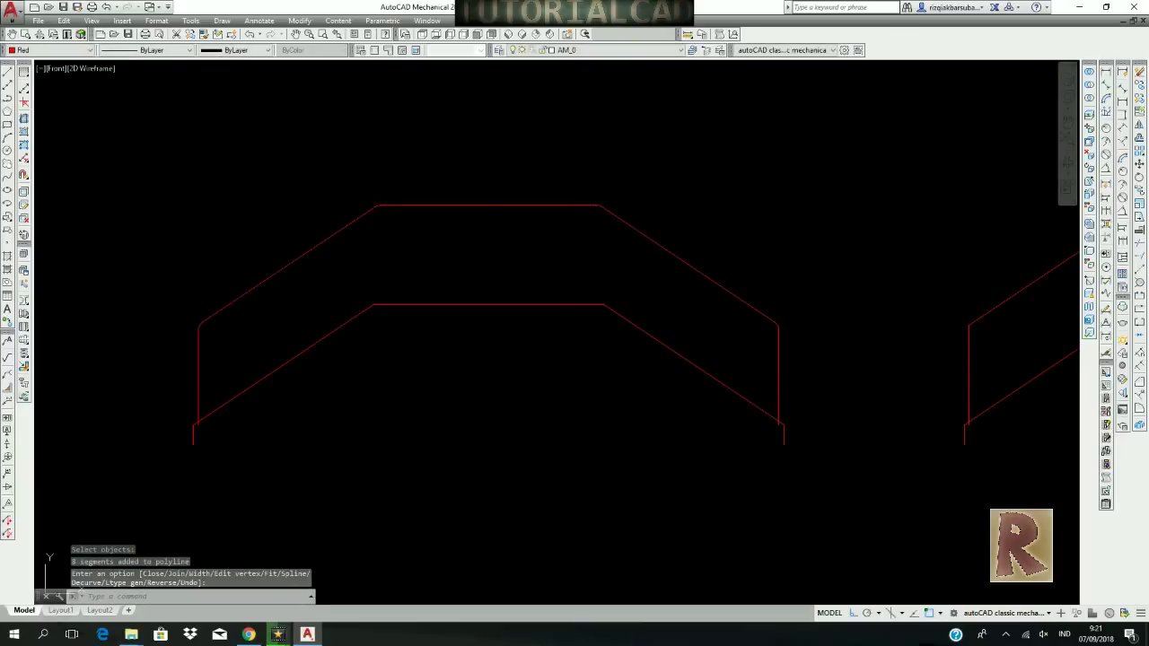
key("Return")
Switch the model to the SW Isometric view.
left_click(422, 35)
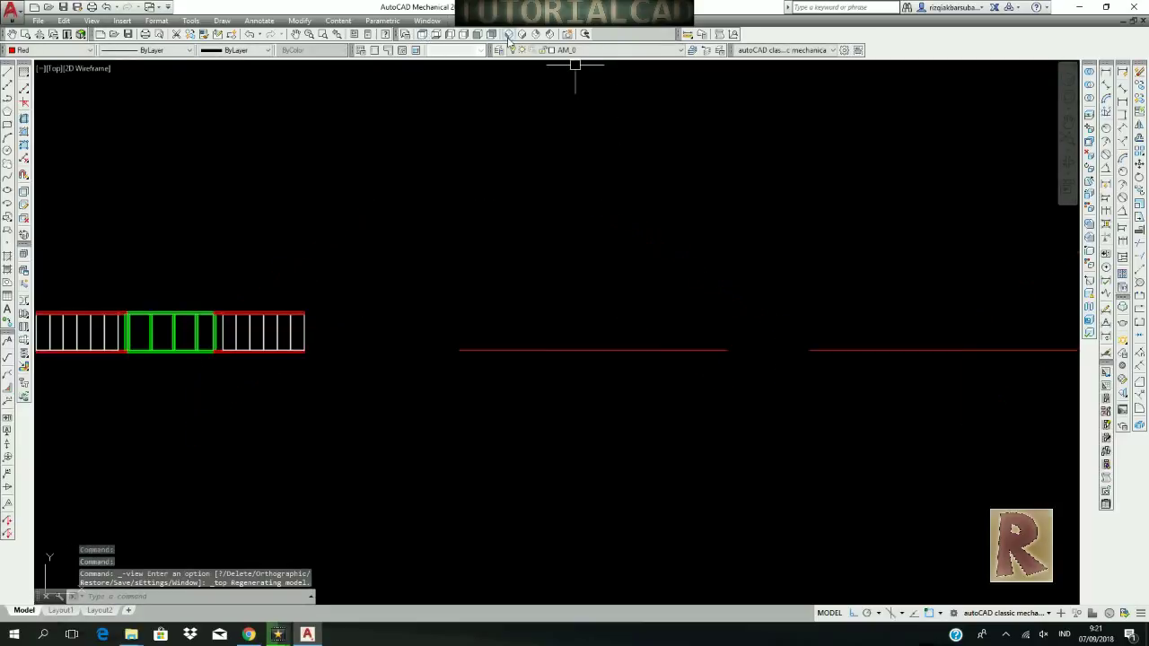
left_click(508, 34)
left_click(8, 154)
left_click(562, 460)
type("s")
key("Return")
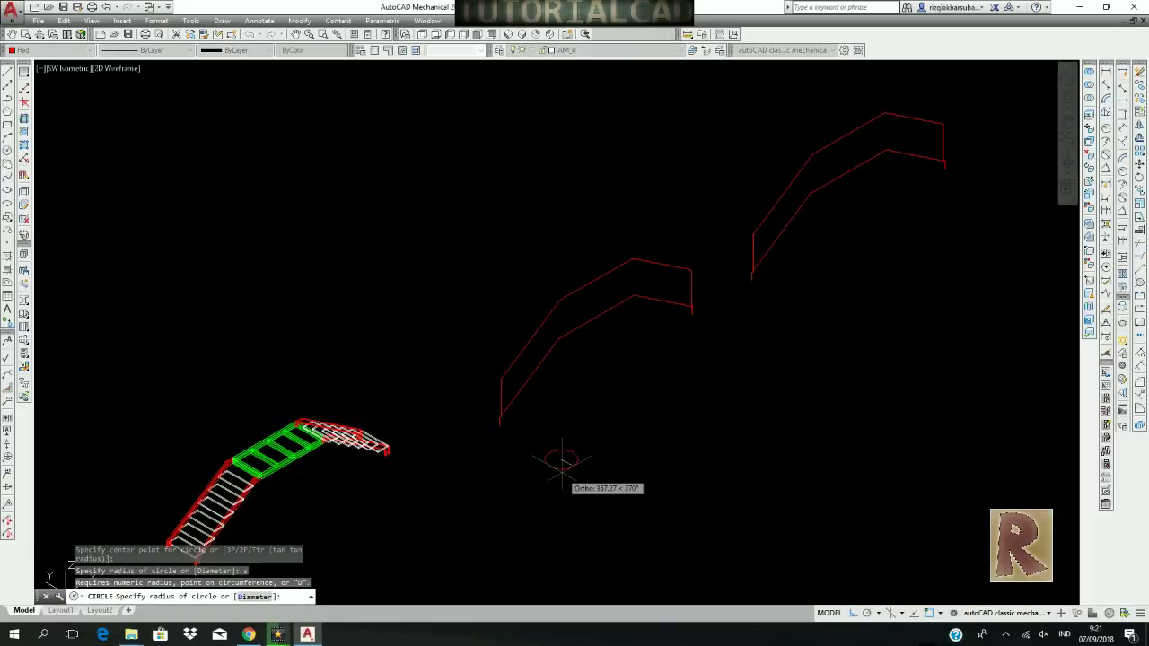
key("Escape")
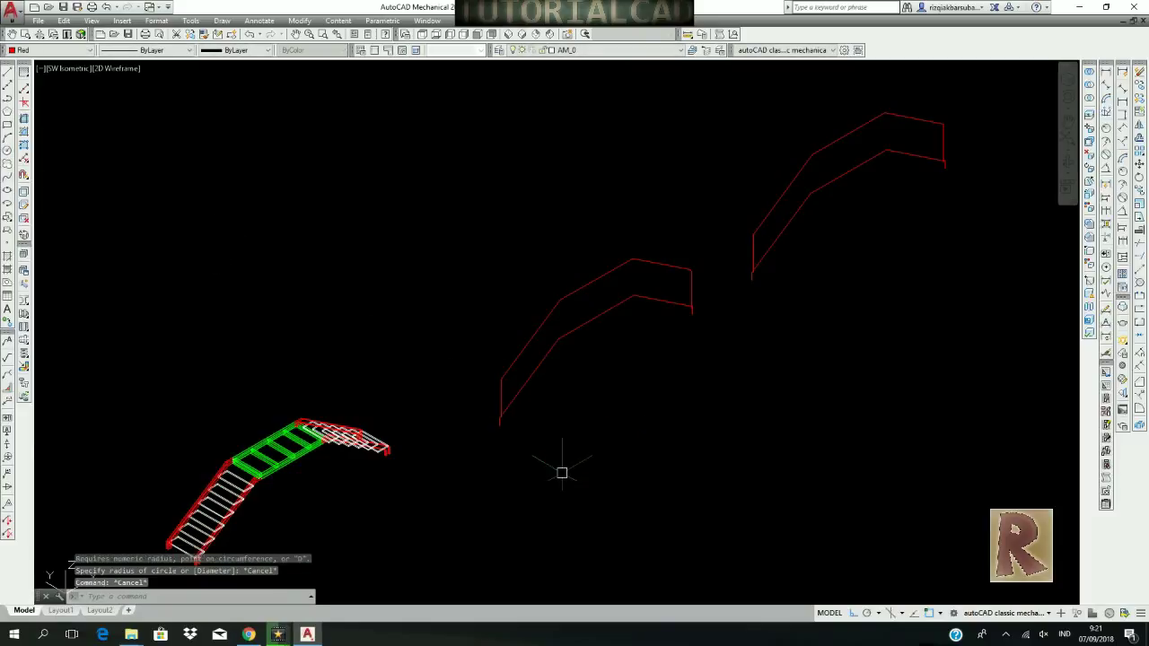
Draw a circle with a diameter of 40 in the empty area below the handrail outline.
left_click(8, 155)
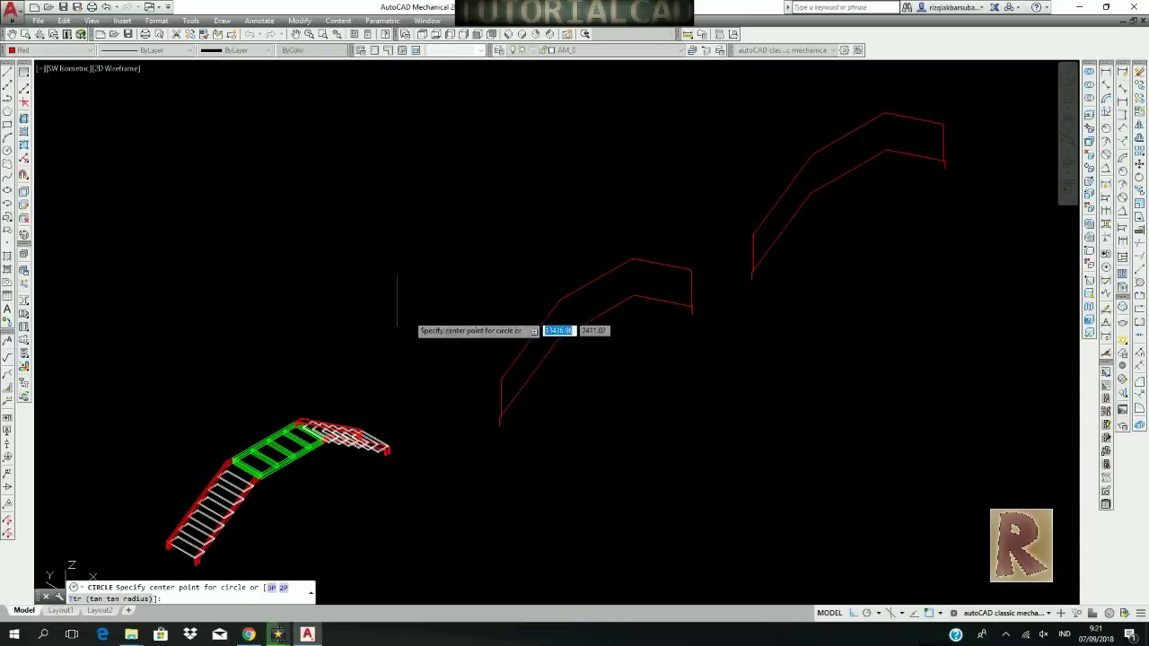
left_click(489, 462)
type("d")
key("Return")
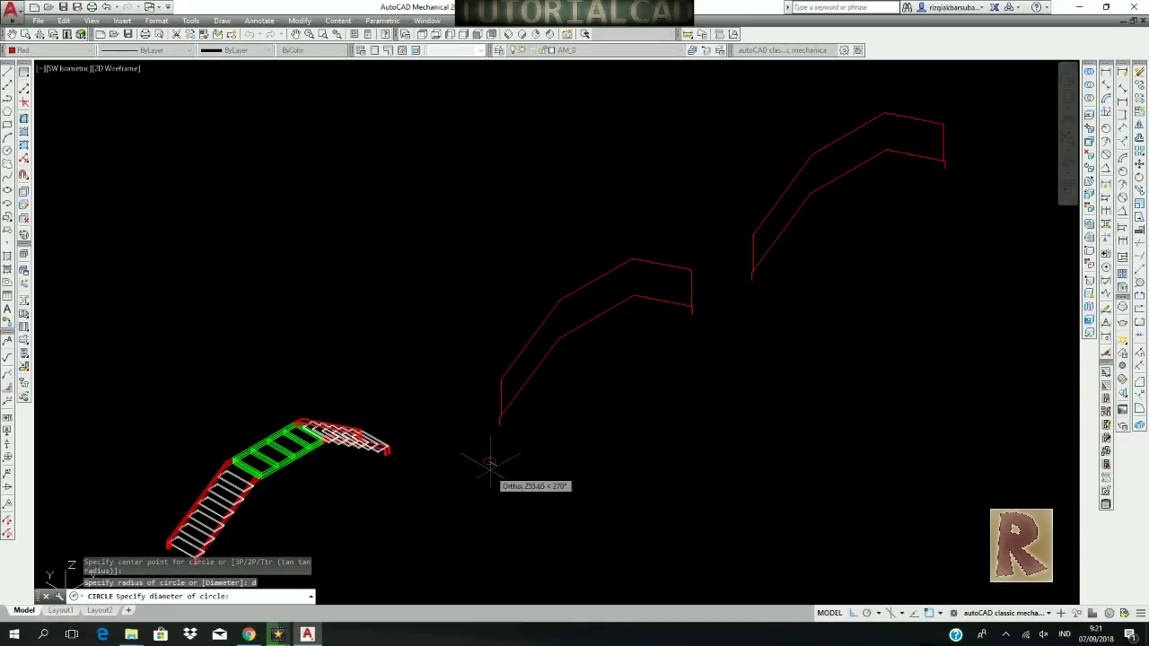
key("Return")
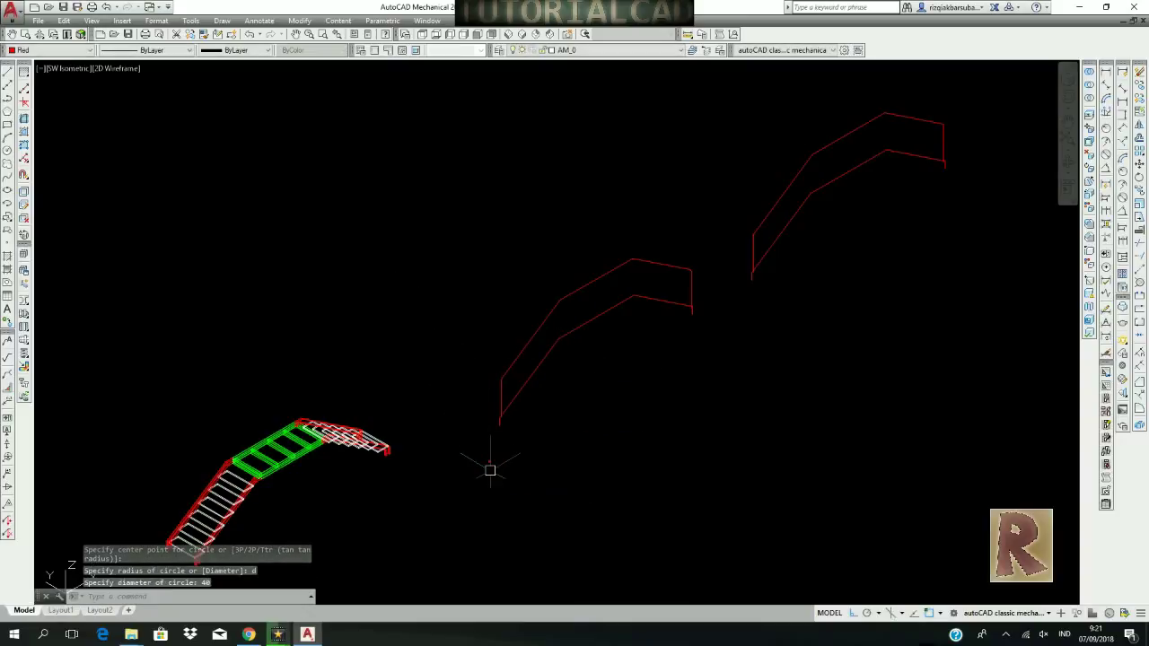
Move the circle by its centre to the lower end of the handrail polyline's left post.
scroll(485, 459, "up", 8)
left_click(554, 524)
left_click(464, 442)
right_click(412, 339)
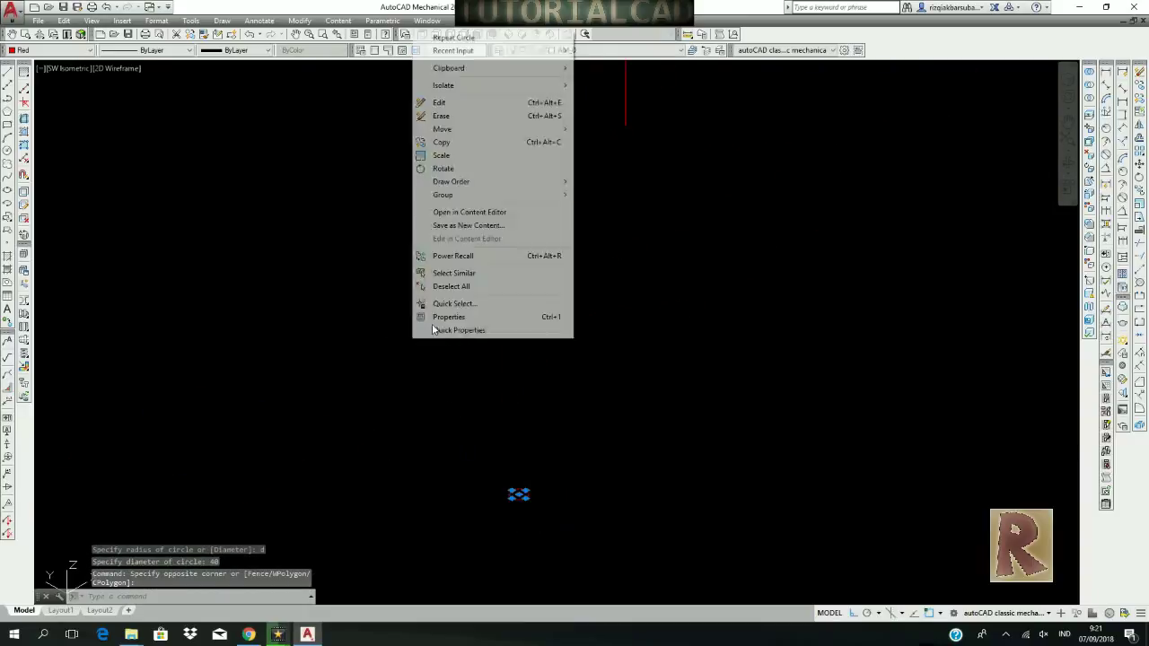
mouse_move(489, 129)
left_click(359, 129)
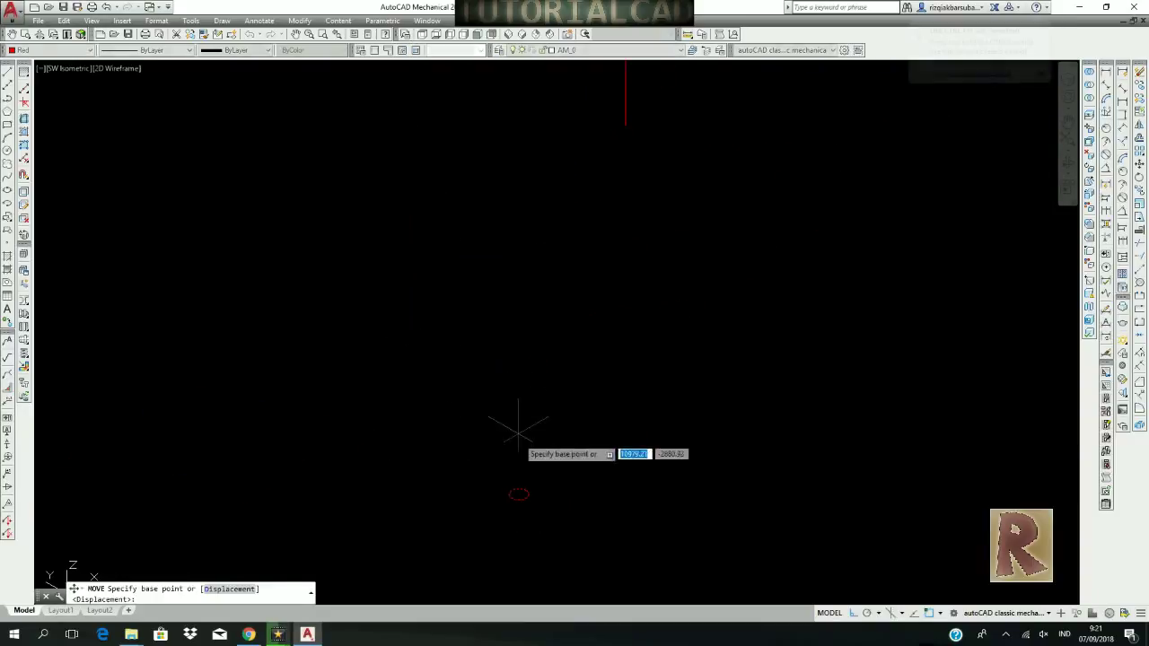
left_click(516, 511)
scroll(523, 503, "down", 8)
scroll(535, 422, "up", 10)
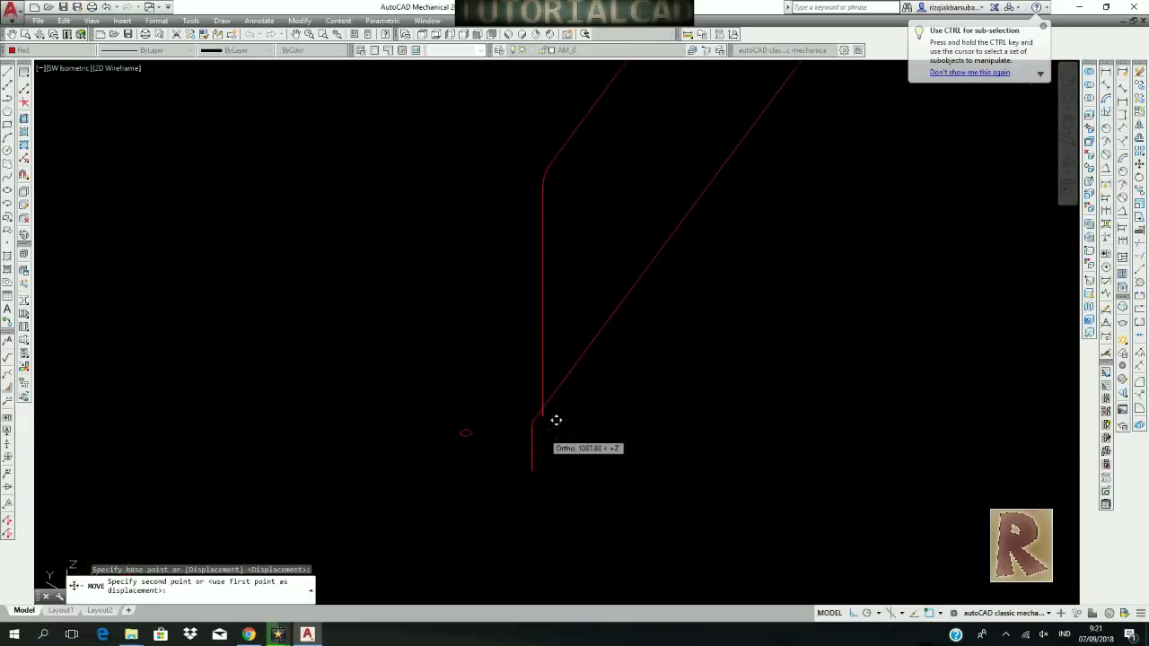
left_click(526, 365)
scroll(520, 469, "down", 3)
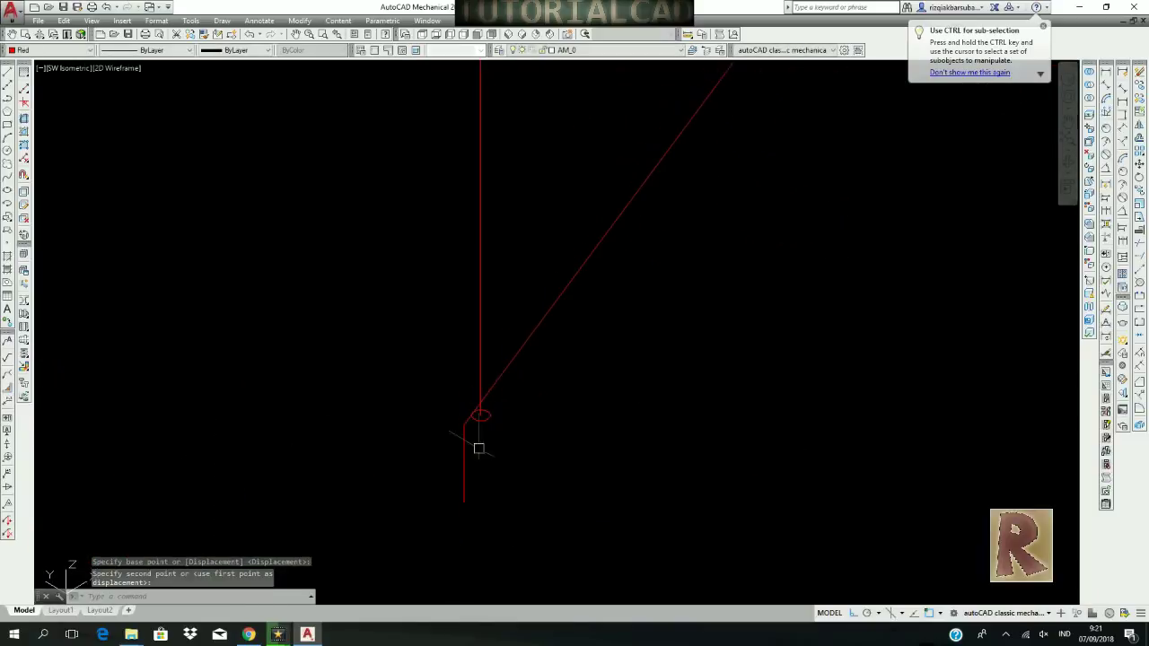
Copy the joined handrail polyline to the empty area beyond the copied outline, with a rotation angle of 0.
scroll(520, 470, "down", 2)
middle_click_drag(600, 405, 510, 470)
scroll(415, 526, "up", 11)
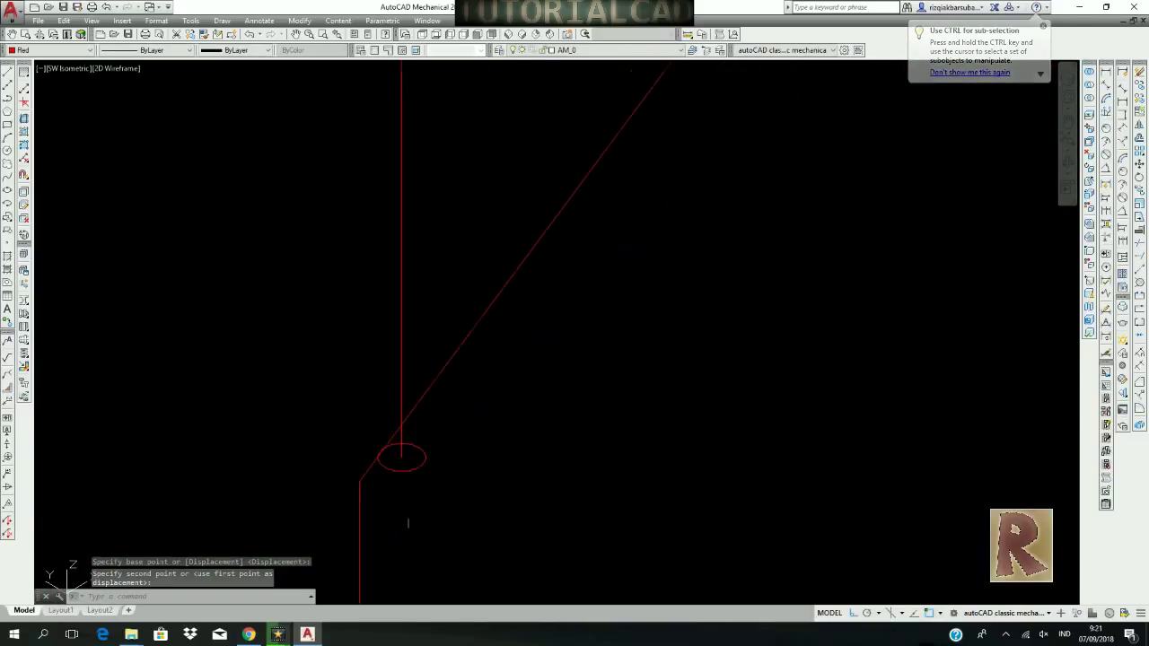
scroll(477, 480, "down", 5)
left_click(505, 386)
right_click(409, 297)
mouse_move(442, 412)
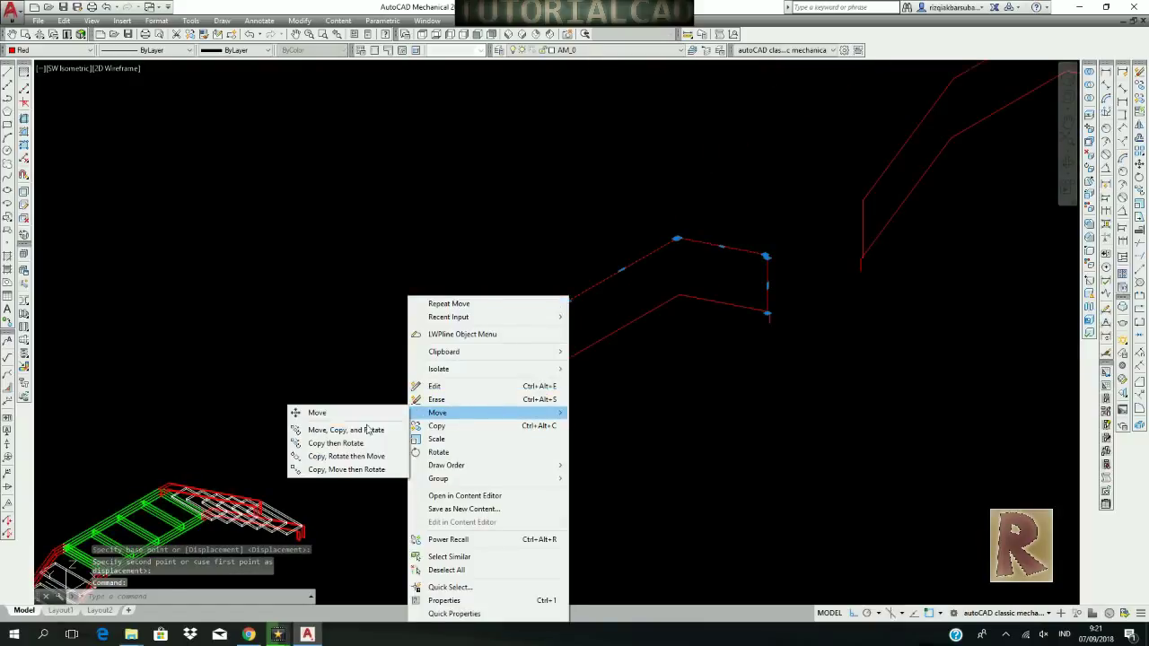
left_click(349, 470)
left_click(516, 488)
scroll(516, 488, "down", 4)
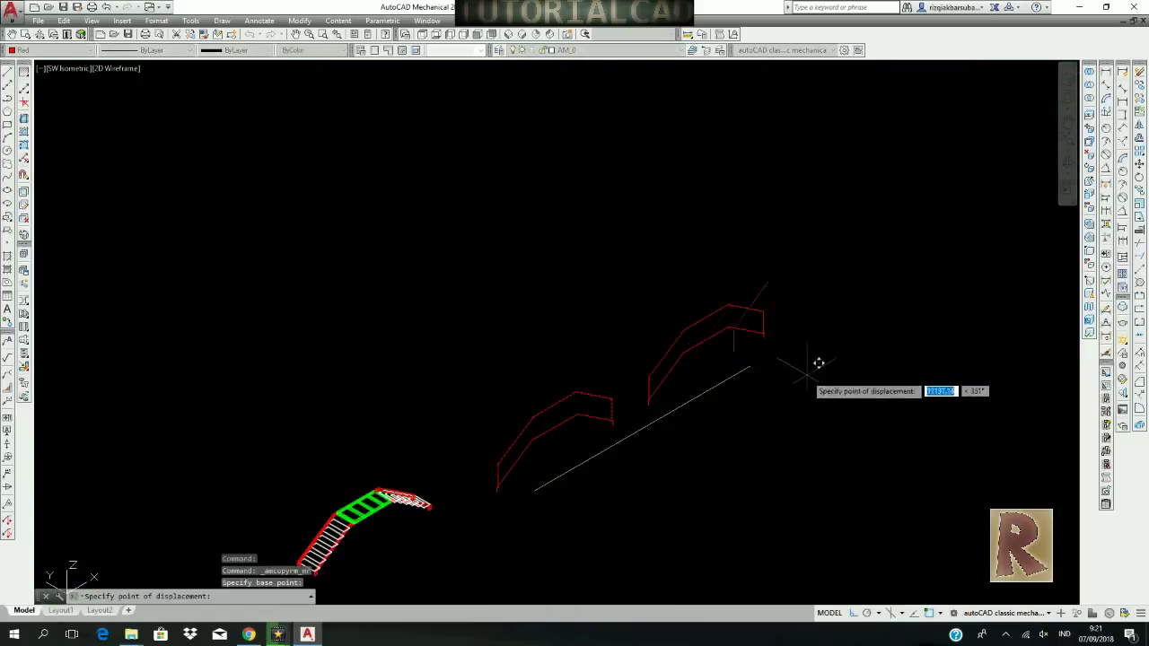
left_click(896, 359)
type("0")
key("Return")
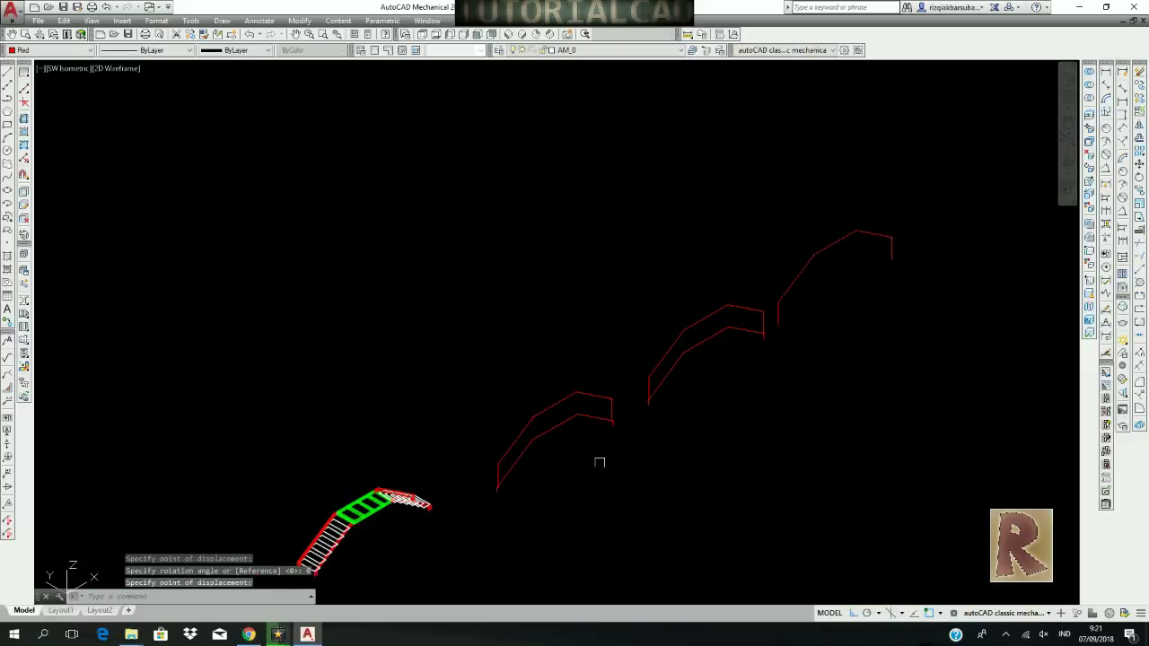
Sweep the circle at the left post's lower end along the joined handrail polyline as a solid tube.
scroll(449, 494, "up", 4)
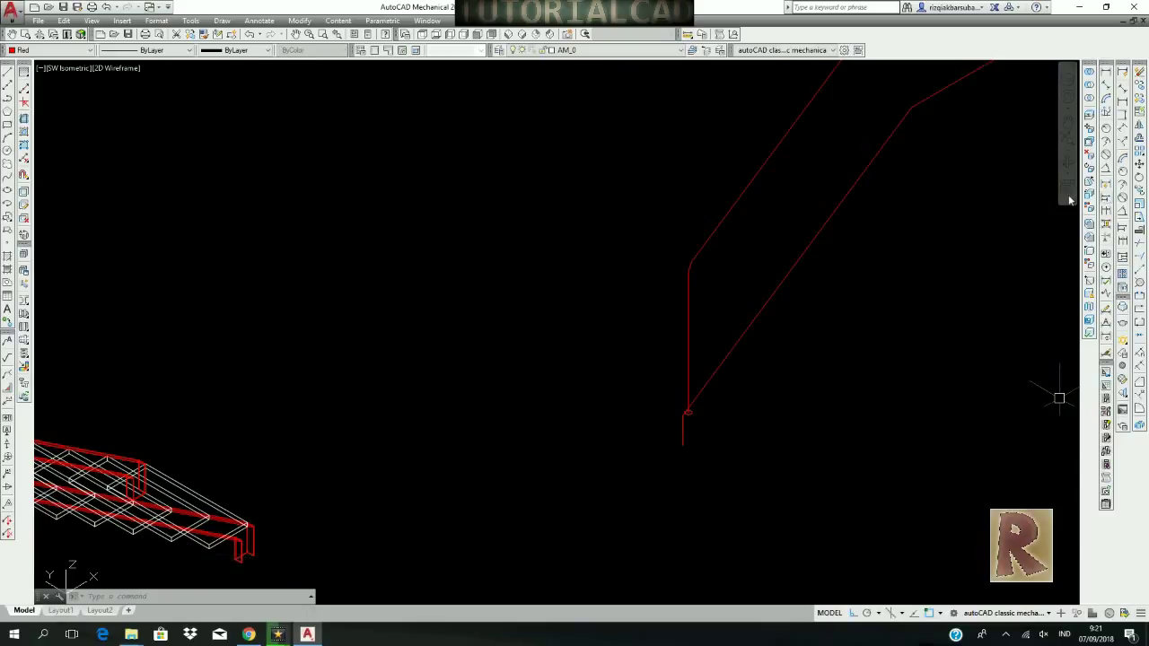
type("sweep")
key("Return")
scroll(673, 402, "up", 5)
left_click(639, 377)
key("Return")
left_click(625, 317)
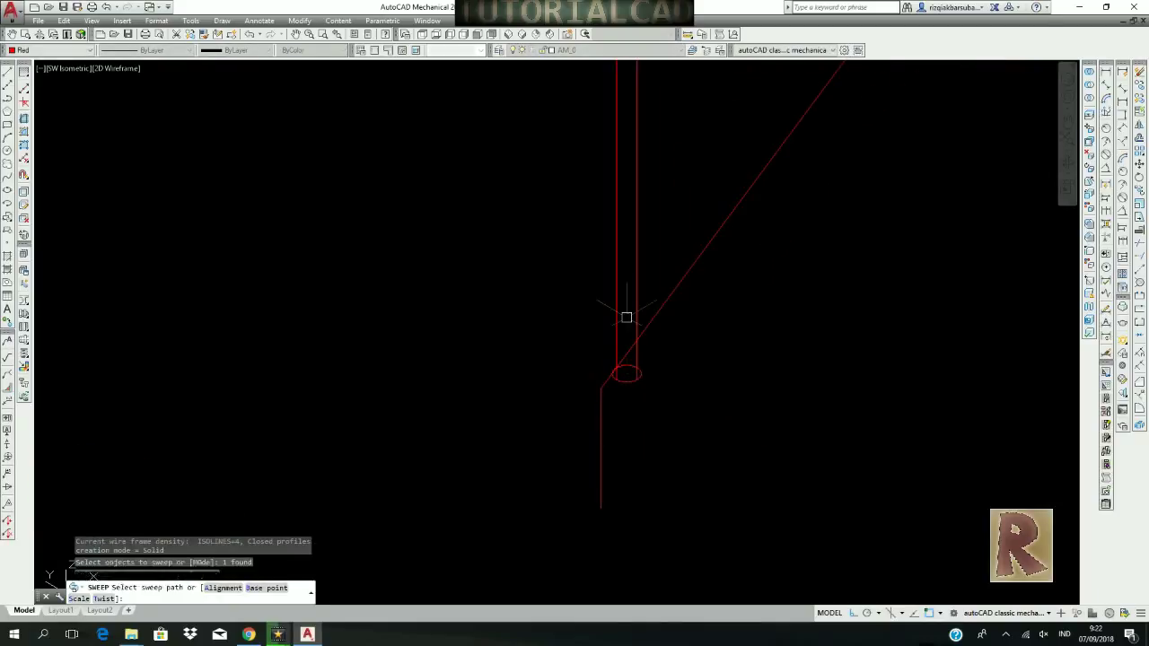
scroll(544, 439, "down", 10)
middle_click_drag(662, 411, 559, 433)
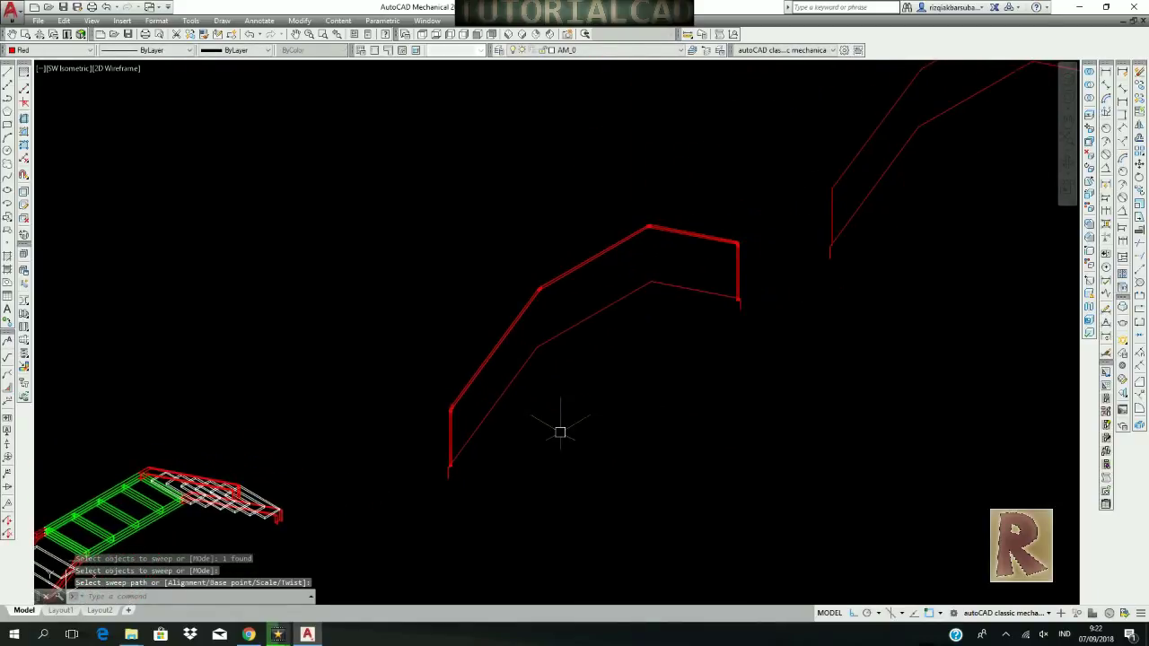
scroll(449, 406, "up", 10)
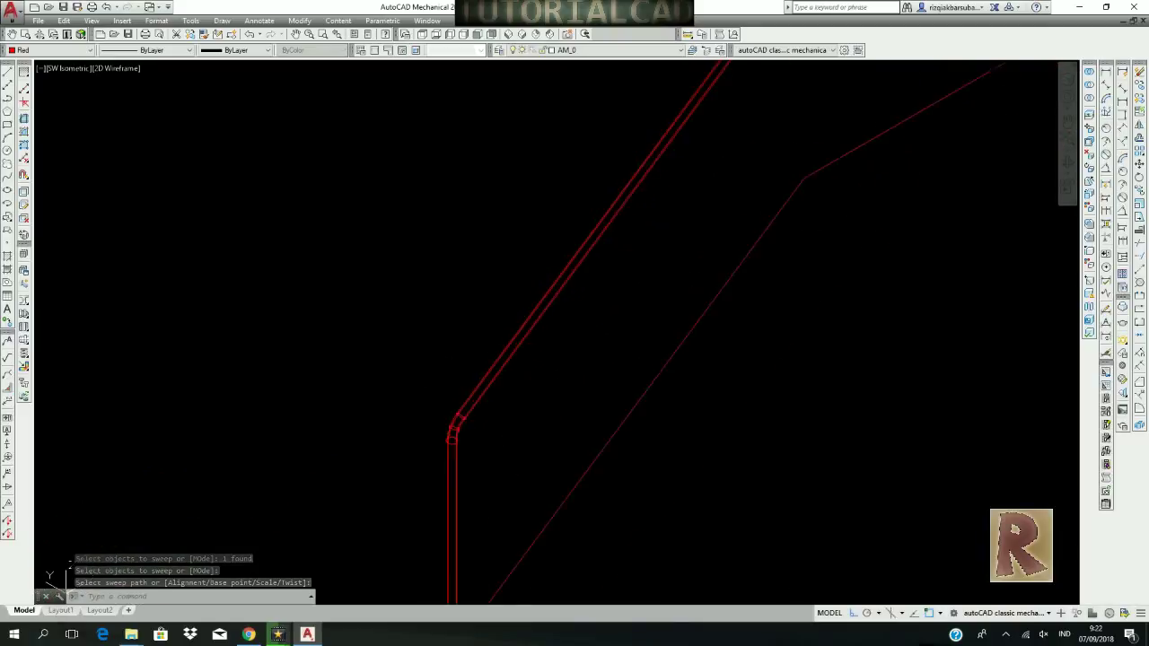
Copy the separate handrail polyline to the centre of the swept tube's left post end, with a rotation angle of 0.
scroll(462, 395, "down", 15)
scroll(639, 360, "up", 4)
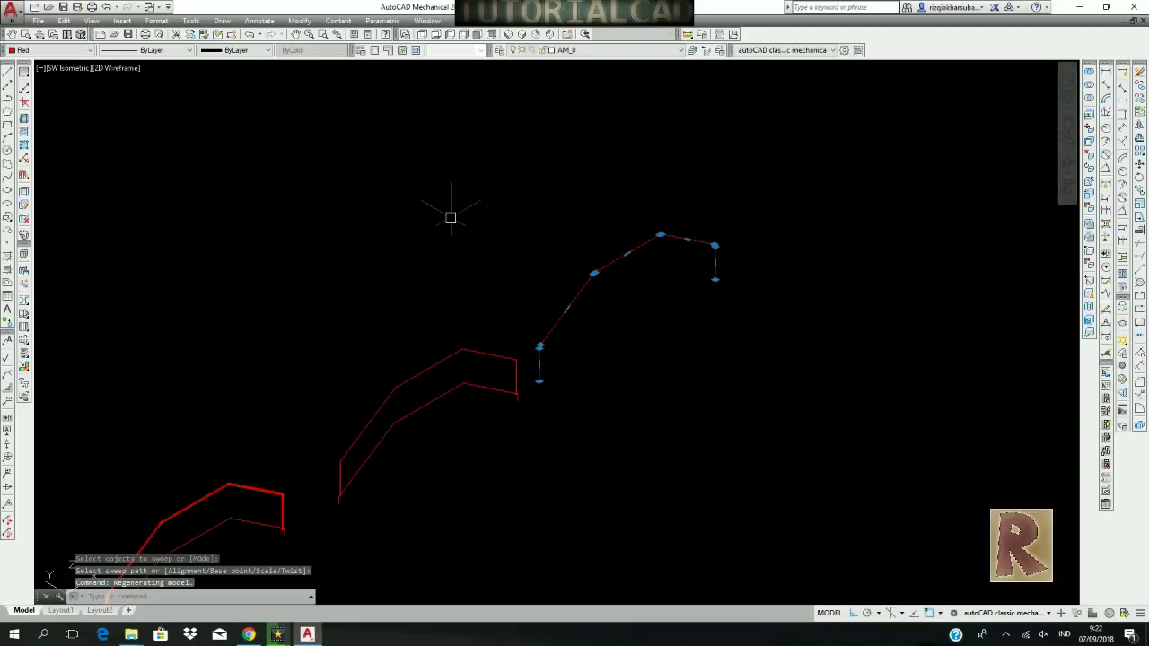
right_click(450, 202)
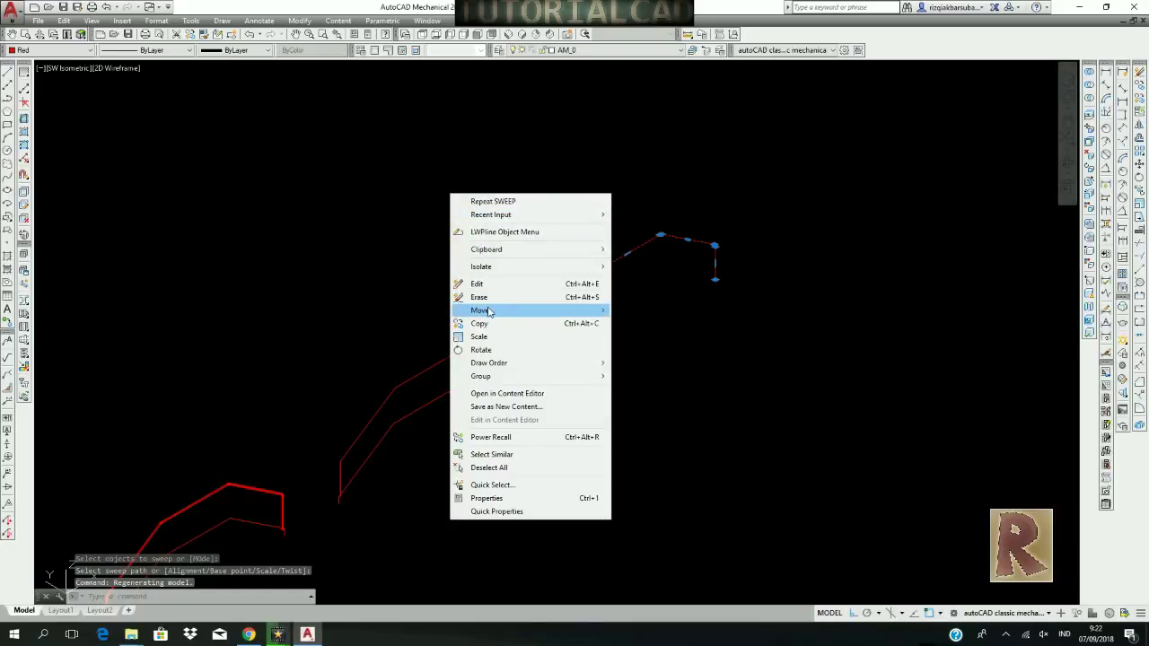
mouse_move(479, 310)
left_click(384, 367)
scroll(534, 345, "up", 3)
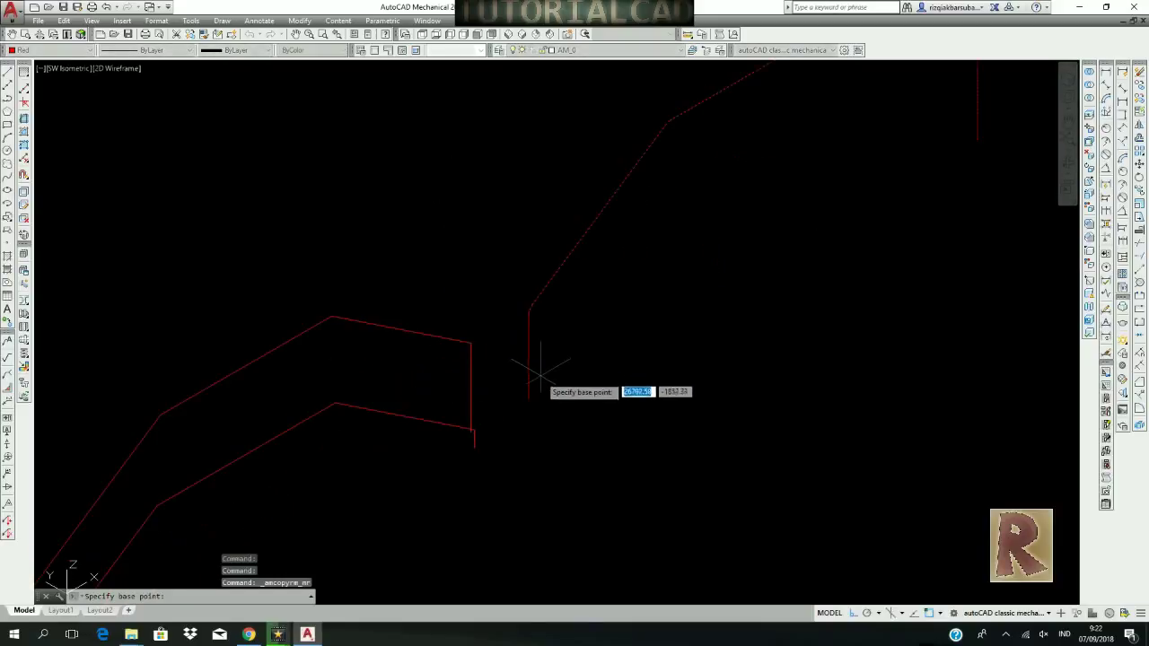
scroll(633, 319, "down", 5)
left_click(633, 319)
scroll(539, 385, "up", 5)
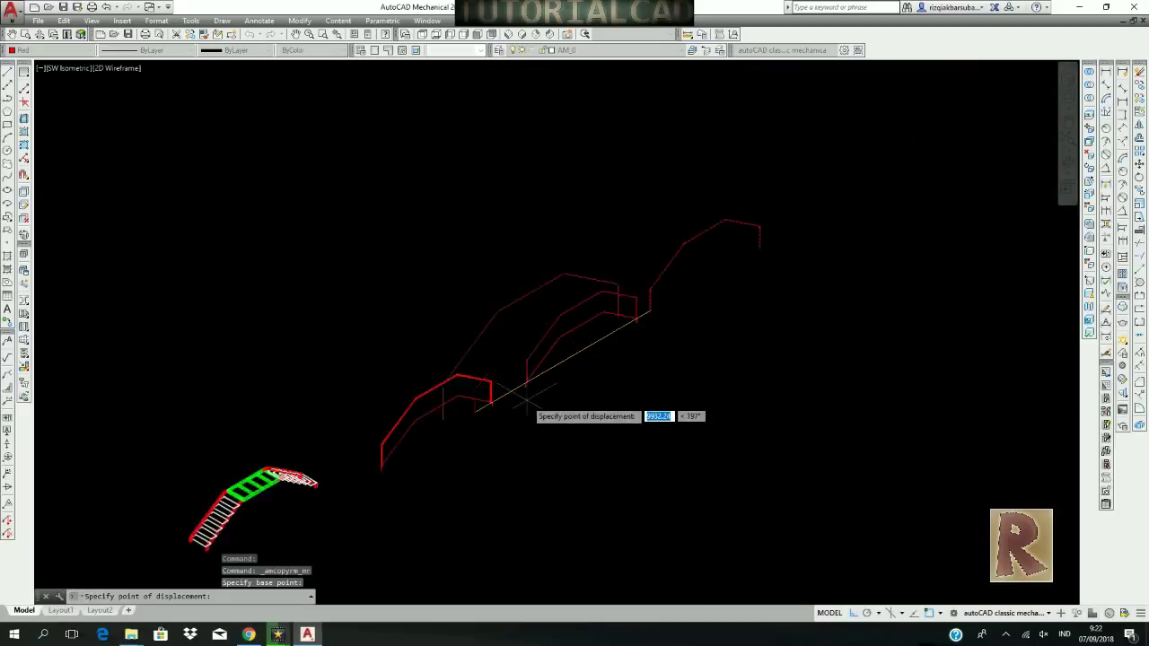
scroll(404, 434, "up", 5)
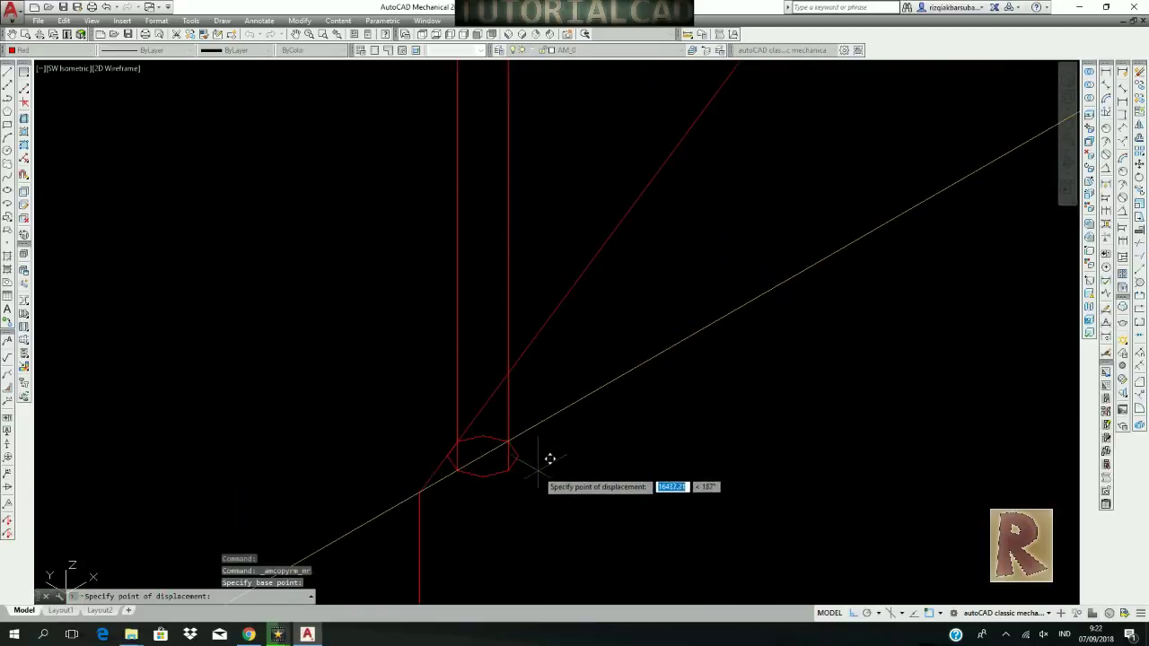
left_click(494, 441)
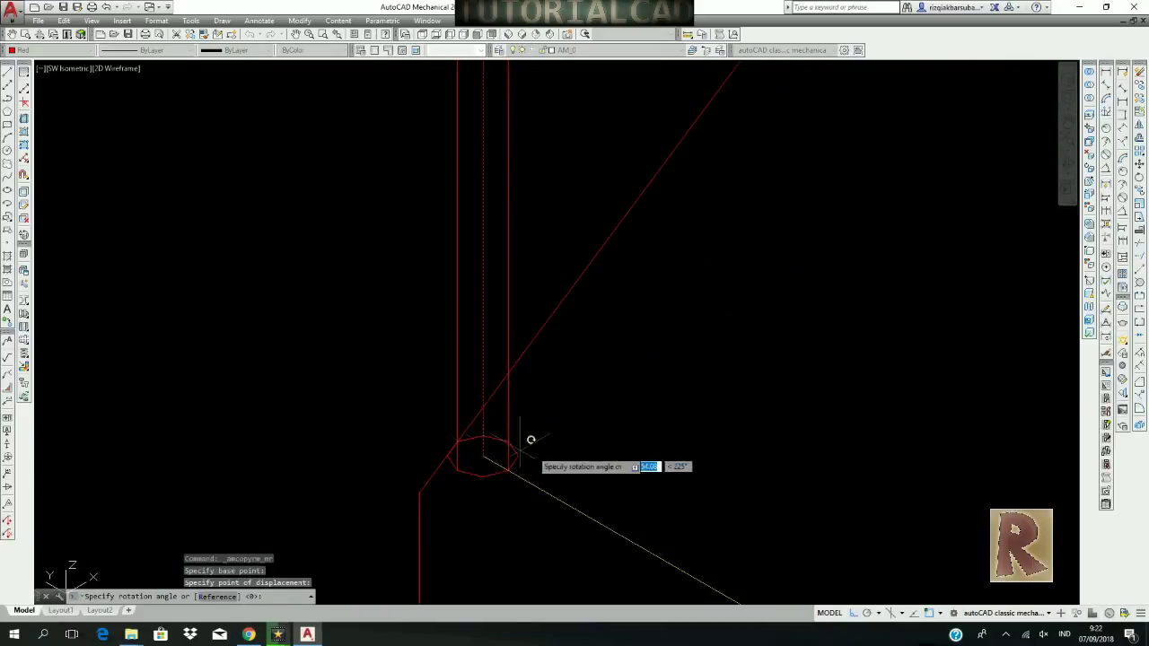
key("Return")
scroll(552, 438, "down", 5)
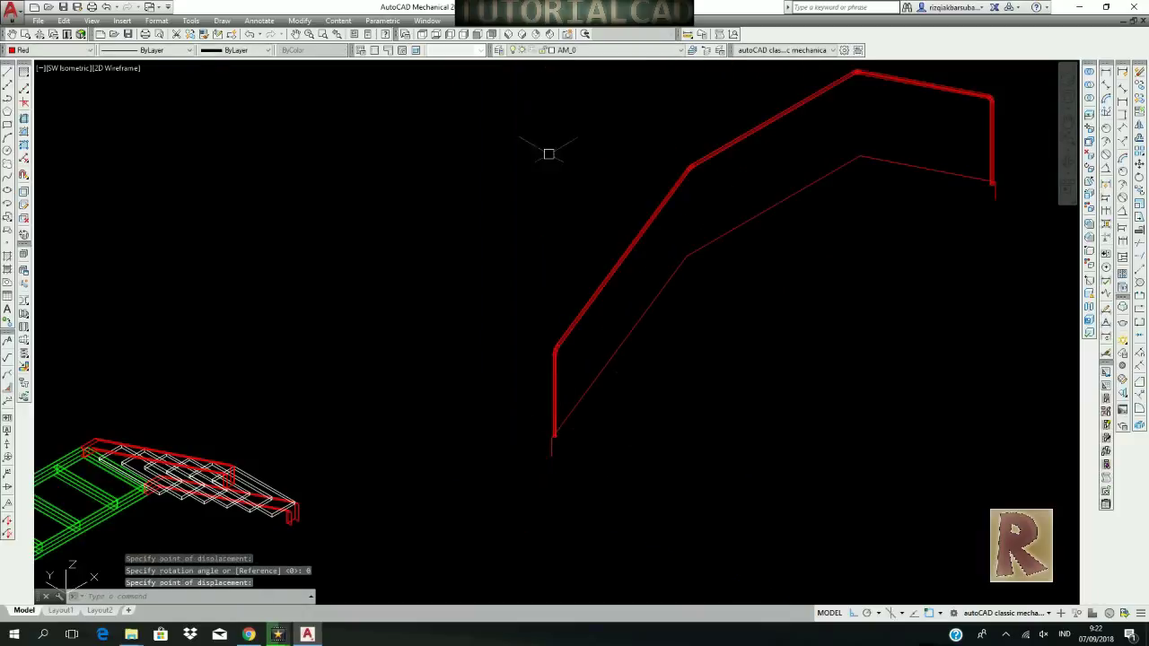
left_click(478, 34)
scroll(533, 350, "down", 4)
scroll(580, 305, "up", 5)
middle_click_drag(356, 313, 596, 380)
scroll(531, 405, "up", 8)
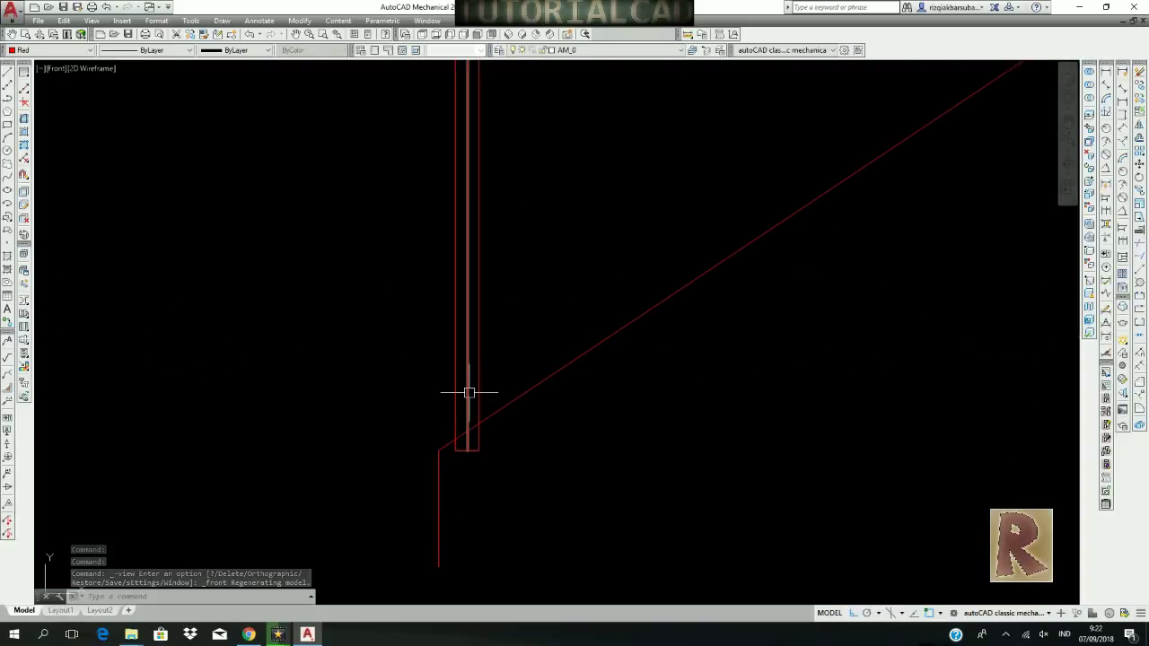
key("Escape")
key("Escape")
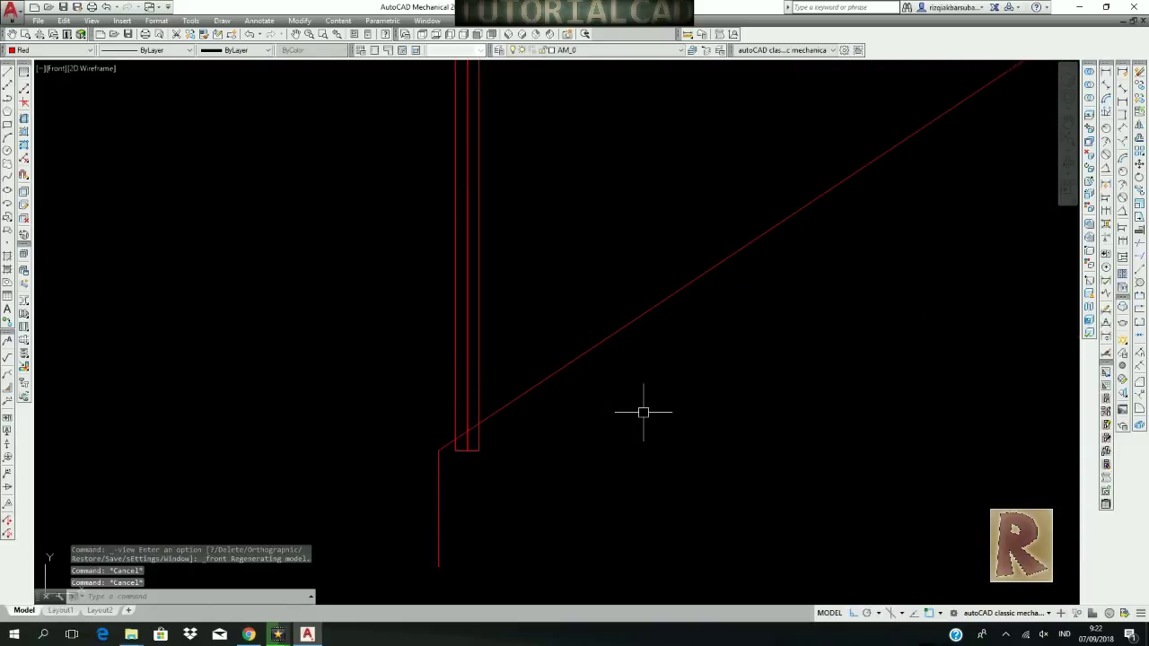
type("explode")
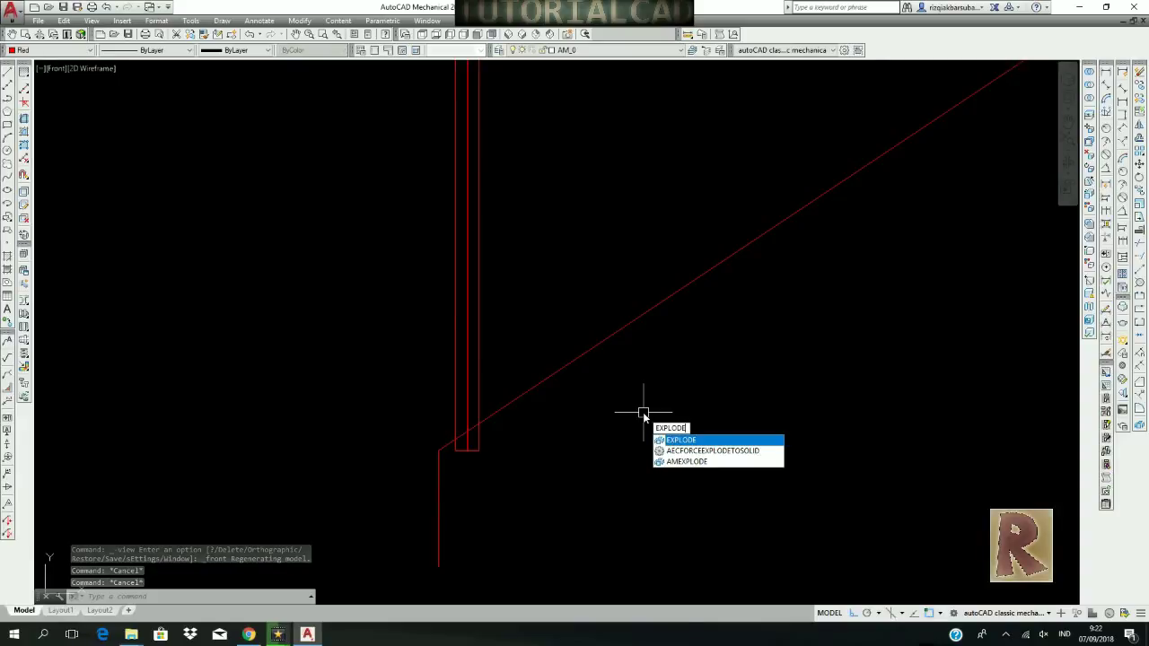
key("Escape")
scroll(542, 408, "down", 1)
type("cx")
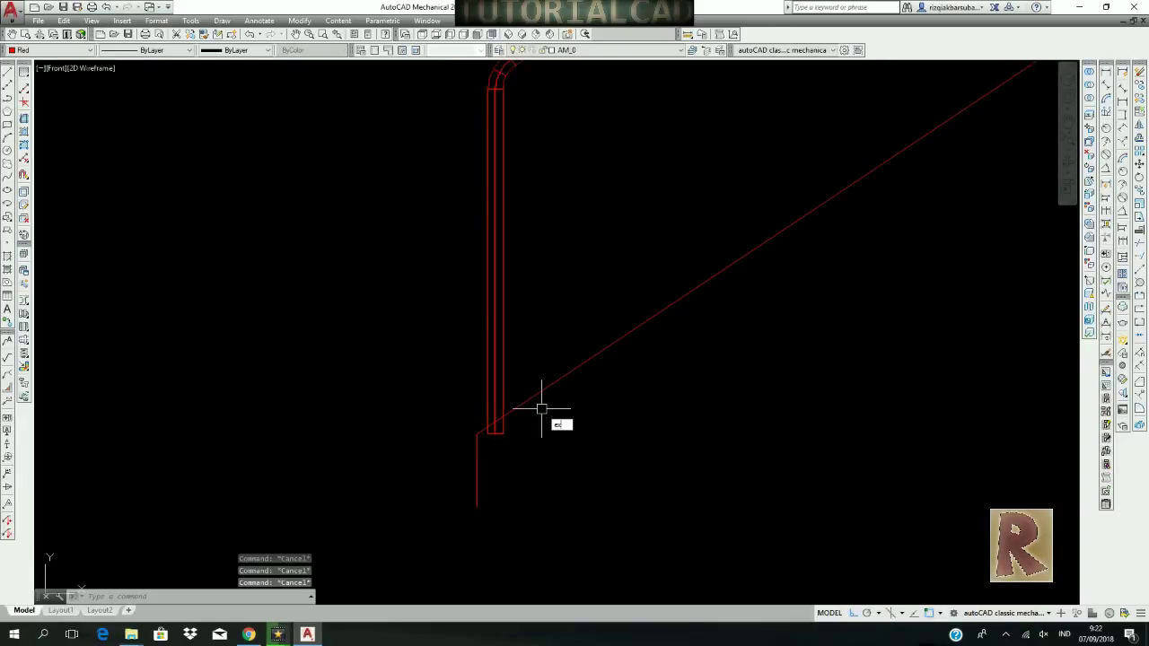
type("plode")
key("Escape")
scroll(513, 448, "down", 5)
scroll(579, 440, "up", 2)
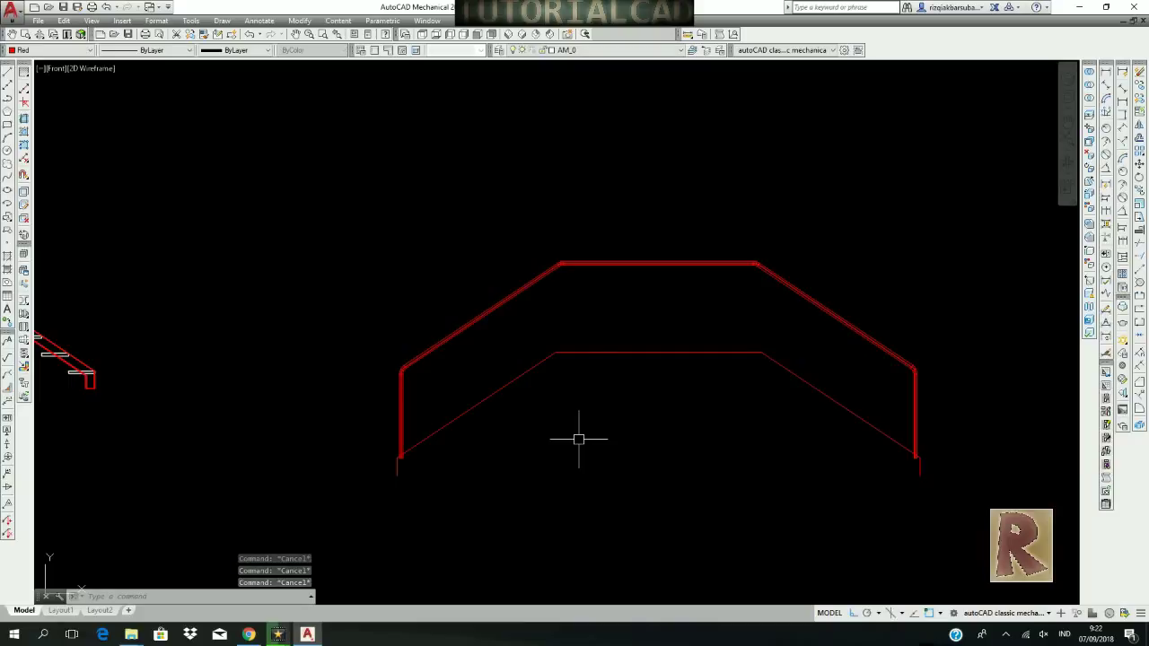
left_click(508, 34)
middle_click_drag(539, 361, 524, 336)
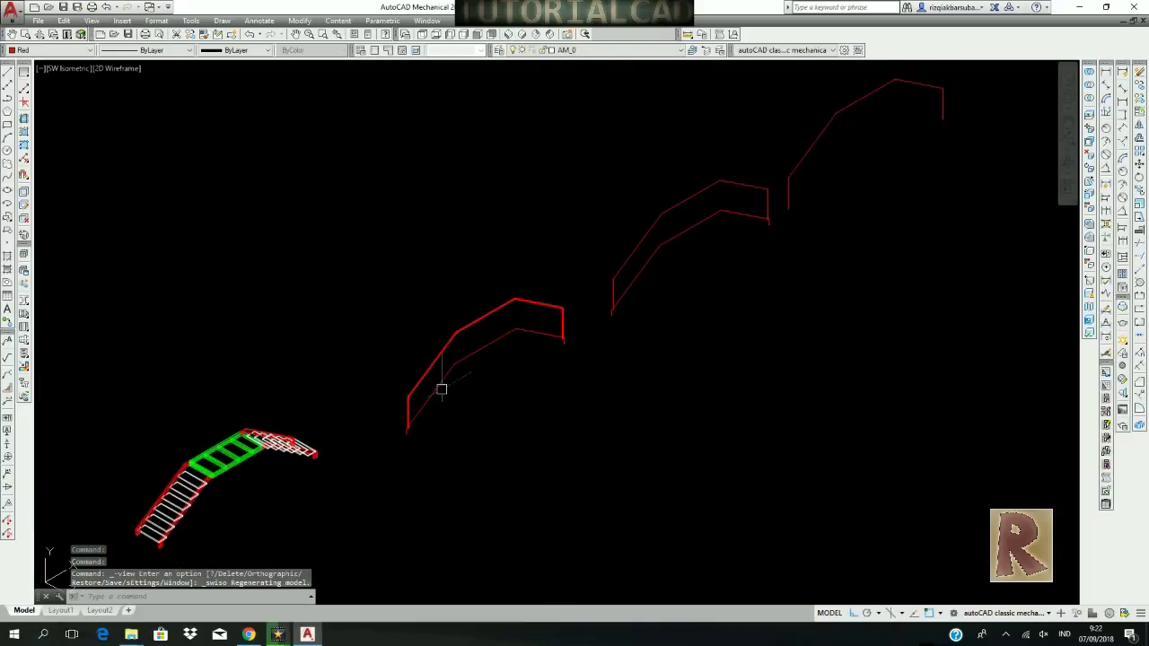
scroll(401, 429, "up", 4)
scroll(434, 433, "up", 3)
scroll(476, 357, "down", 4)
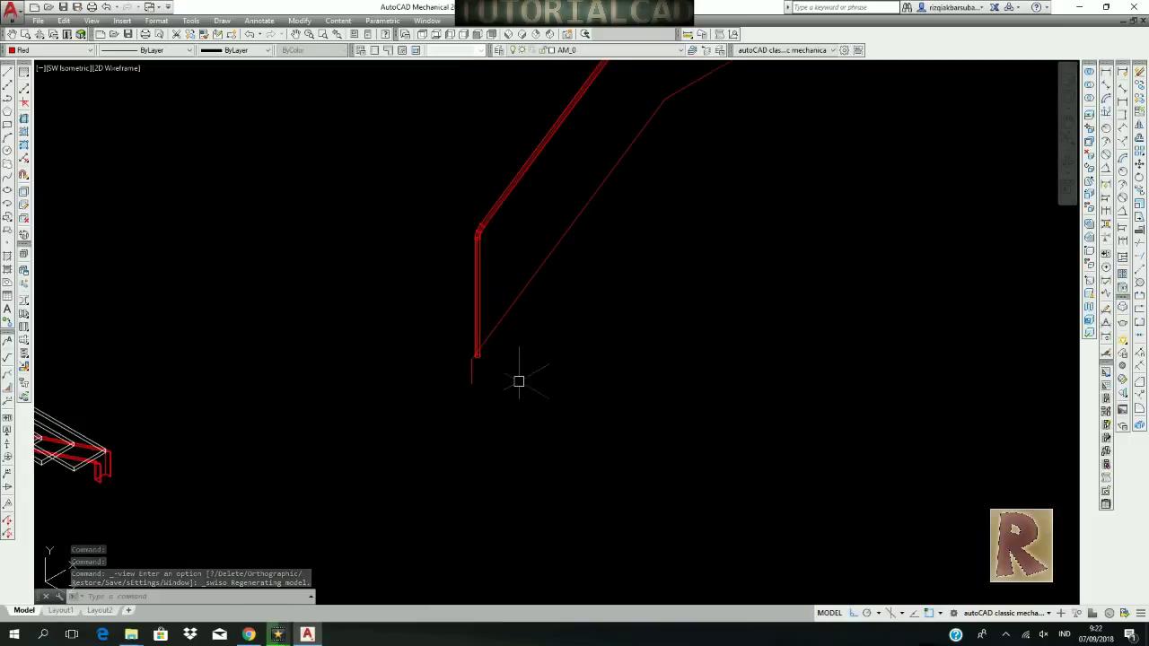
key("Escape")
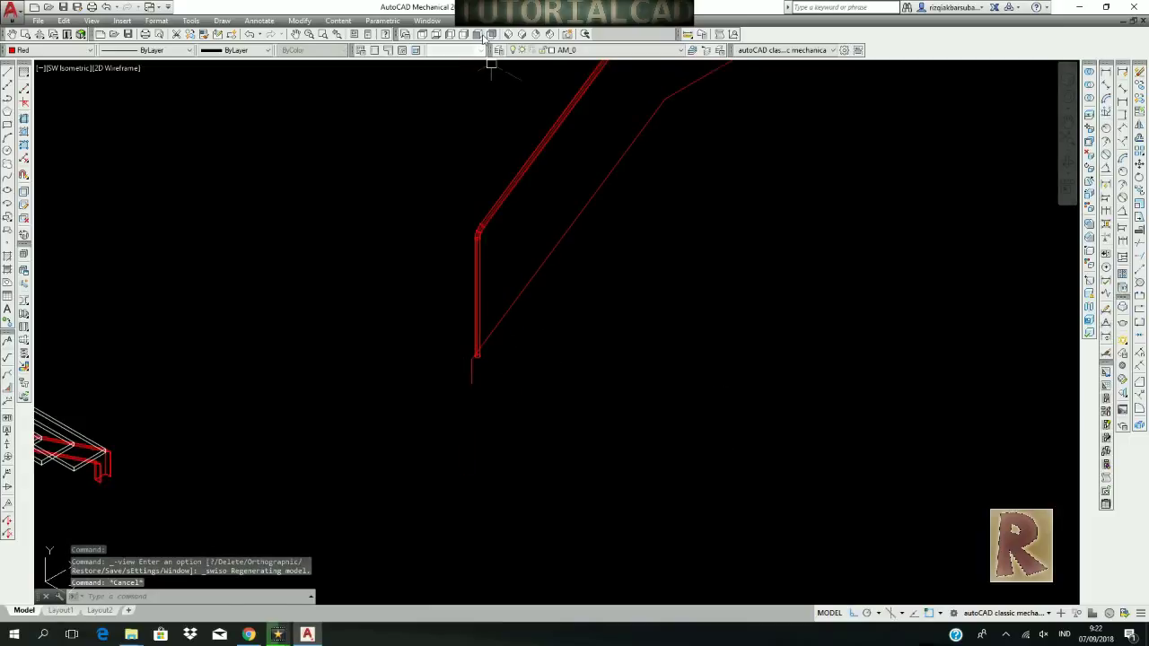
Draw a vertical line 1000 long in the empty area below the handrail in the front view.
left_click(485, 35)
scroll(502, 323, "down", 3)
scroll(472, 236, "up", 5)
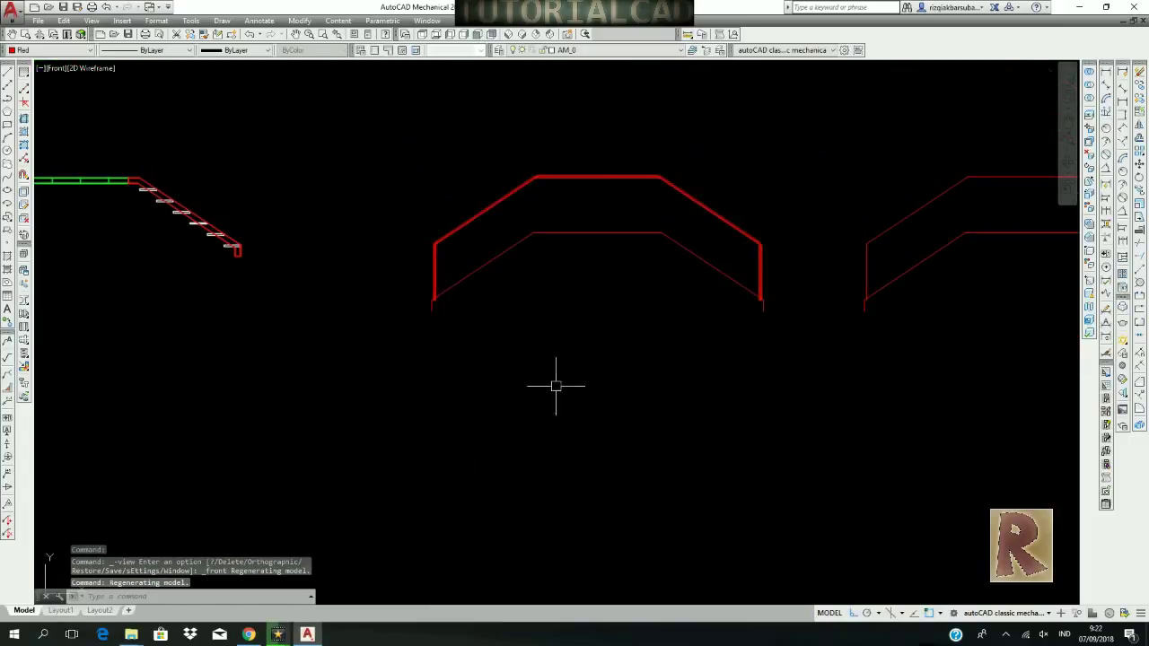
type("l")
key("Return")
left_click(554, 430)
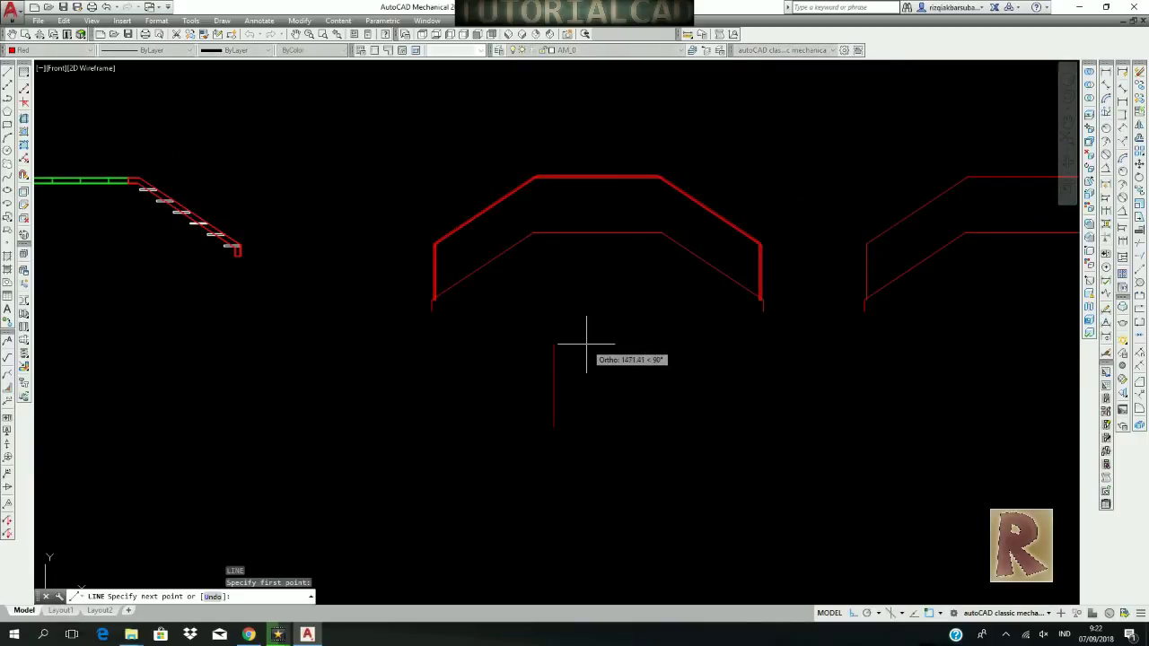
type("1000")
key("Return")
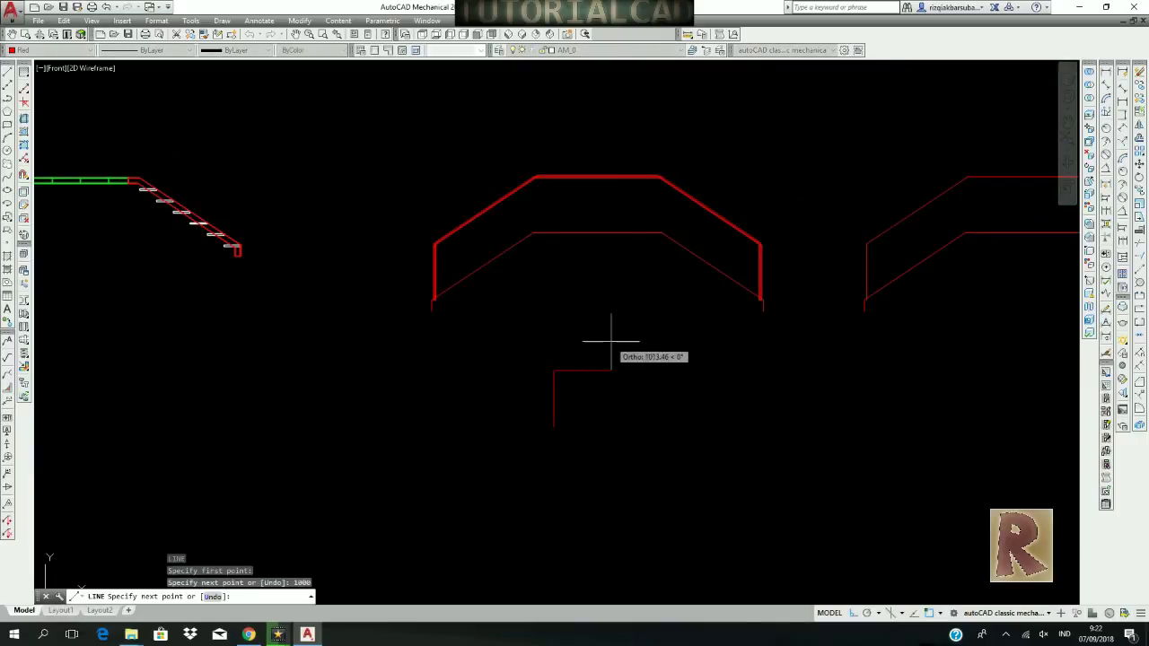
key("Escape")
Draw a circle with a diameter of 40 centred on the vertical line's lower end in the SW isometric view.
left_click(508, 34)
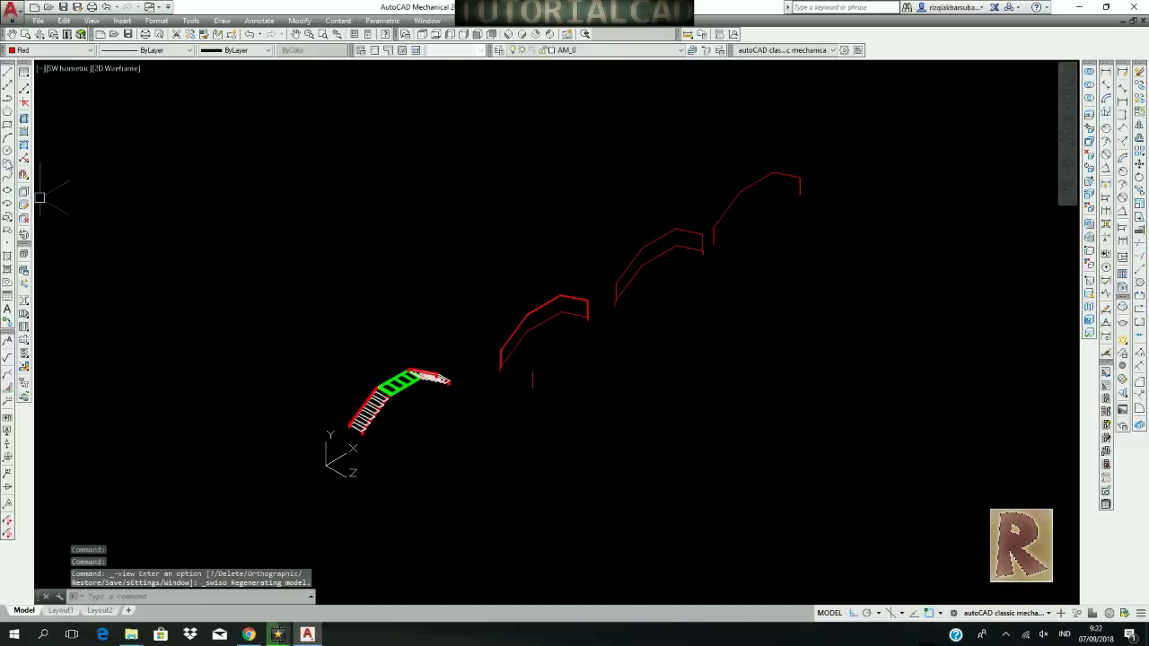
left_click(422, 34)
left_click(508, 35)
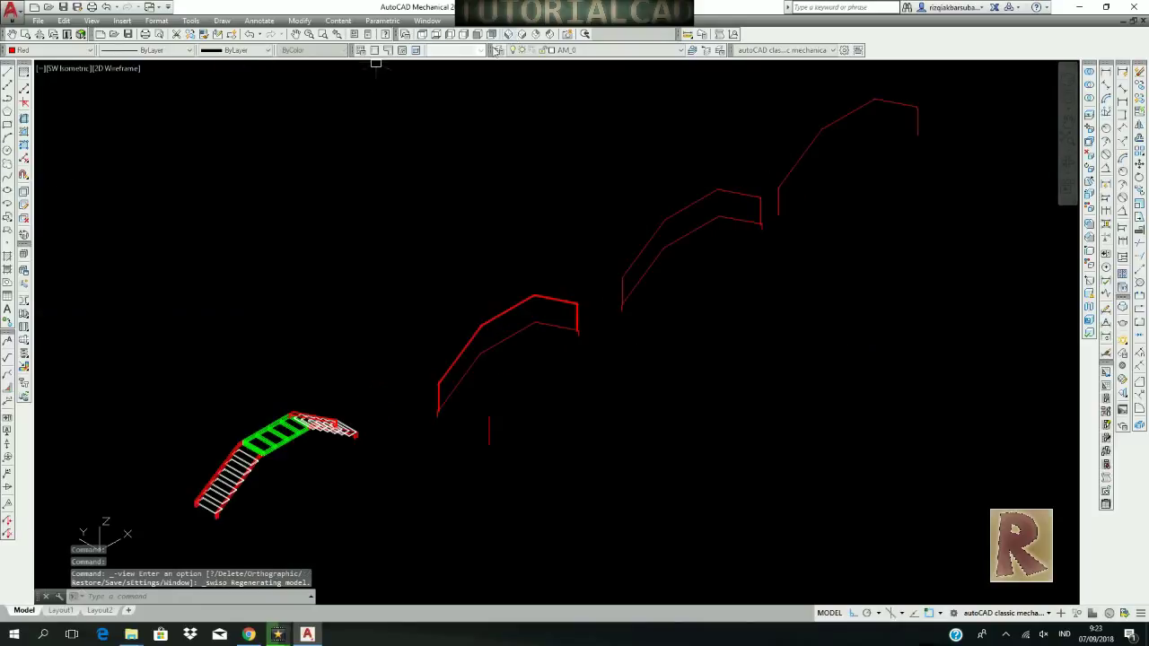
left_click(8, 153)
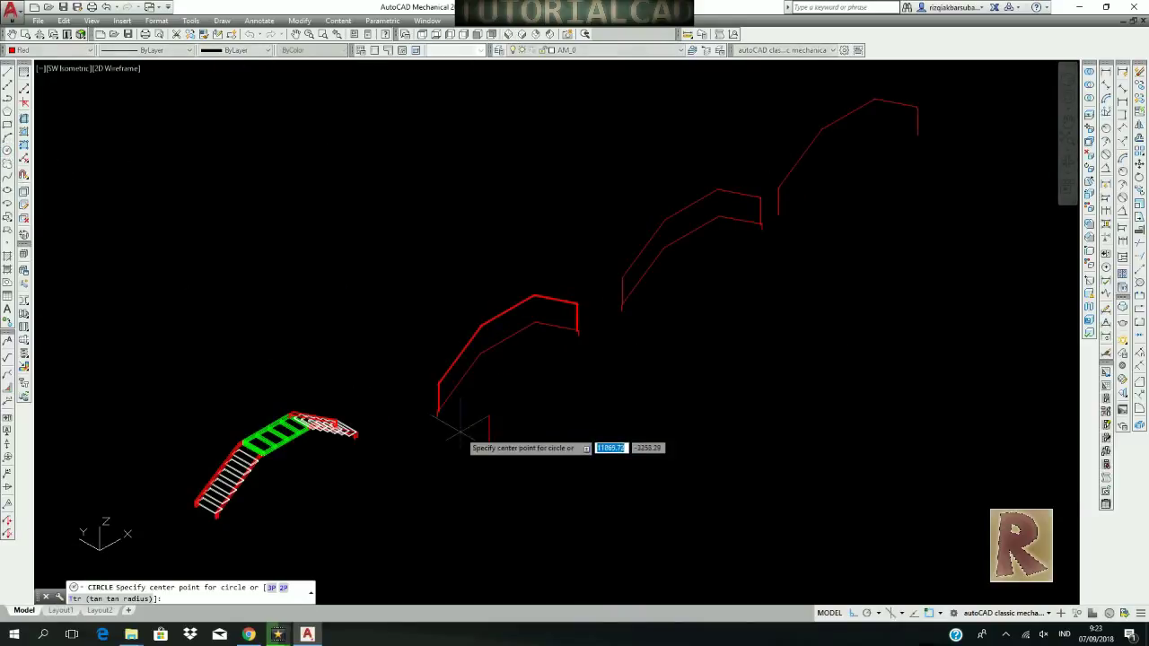
scroll(469, 440, "up", 4)
left_click(551, 458)
type("d")
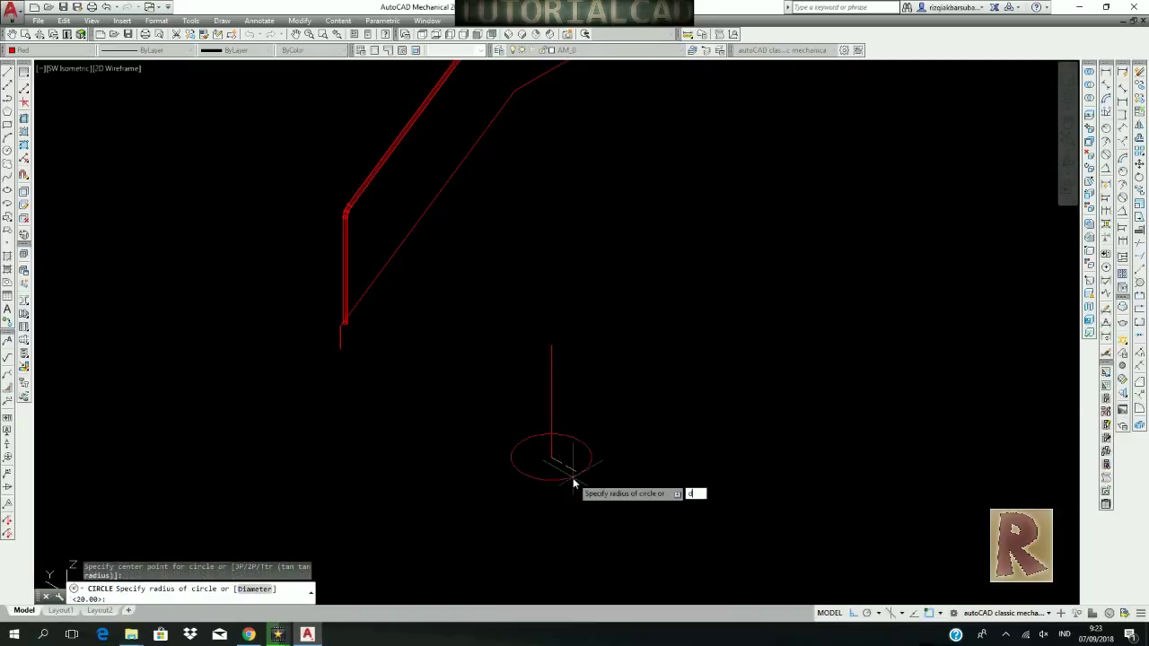
key("Return")
type("4")
key("Return")
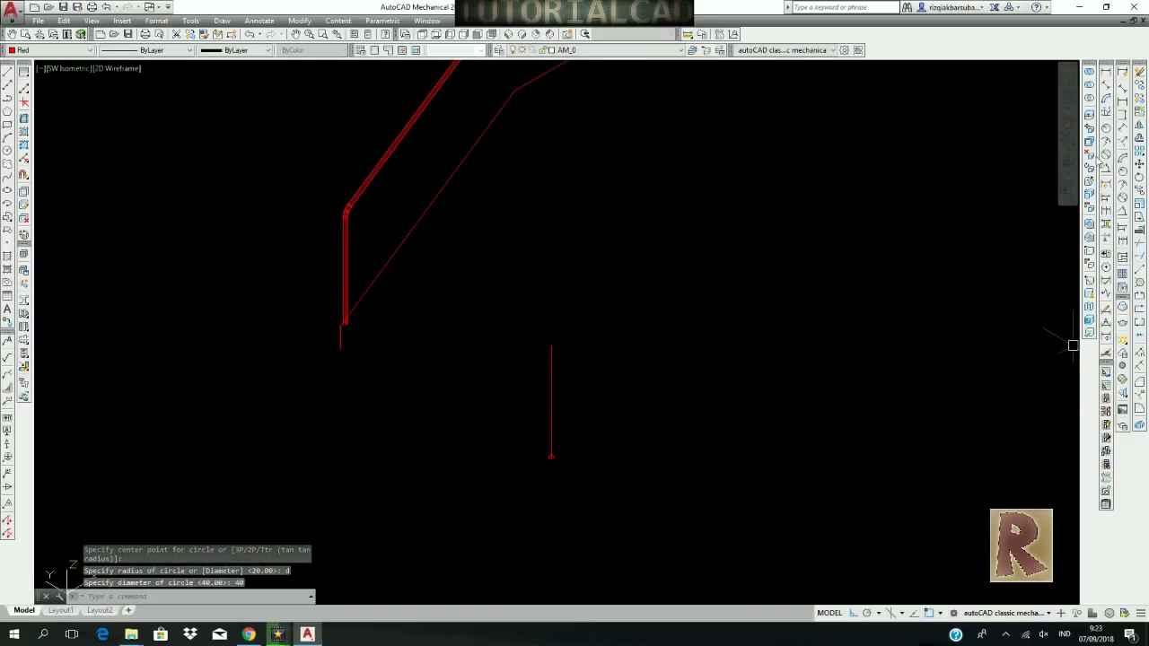
Extrude the circle to a height of 1000 as a post and delete the vertical guide line inside it.
left_click(1086, 88)
key("Escape")
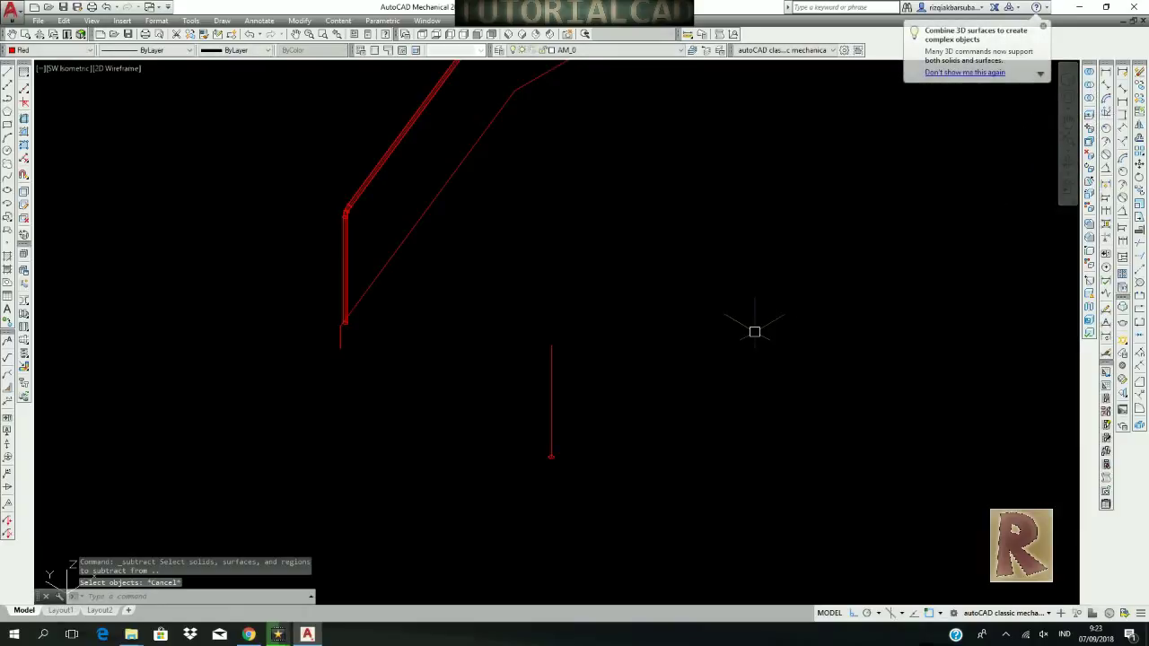
type("ext")
key("Return")
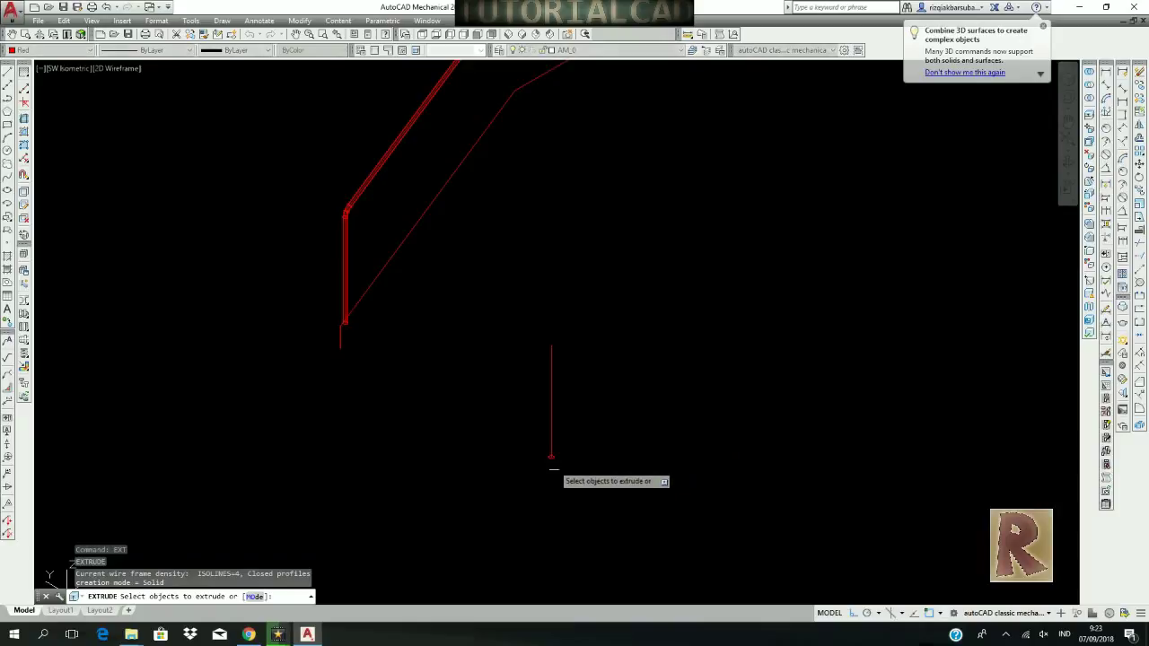
scroll(554, 464, "up", 6)
left_click(545, 427)
key("Return")
type("1000")
key("Return")
scroll(589, 322, "down", 8)
scroll(613, 352, "up", 5)
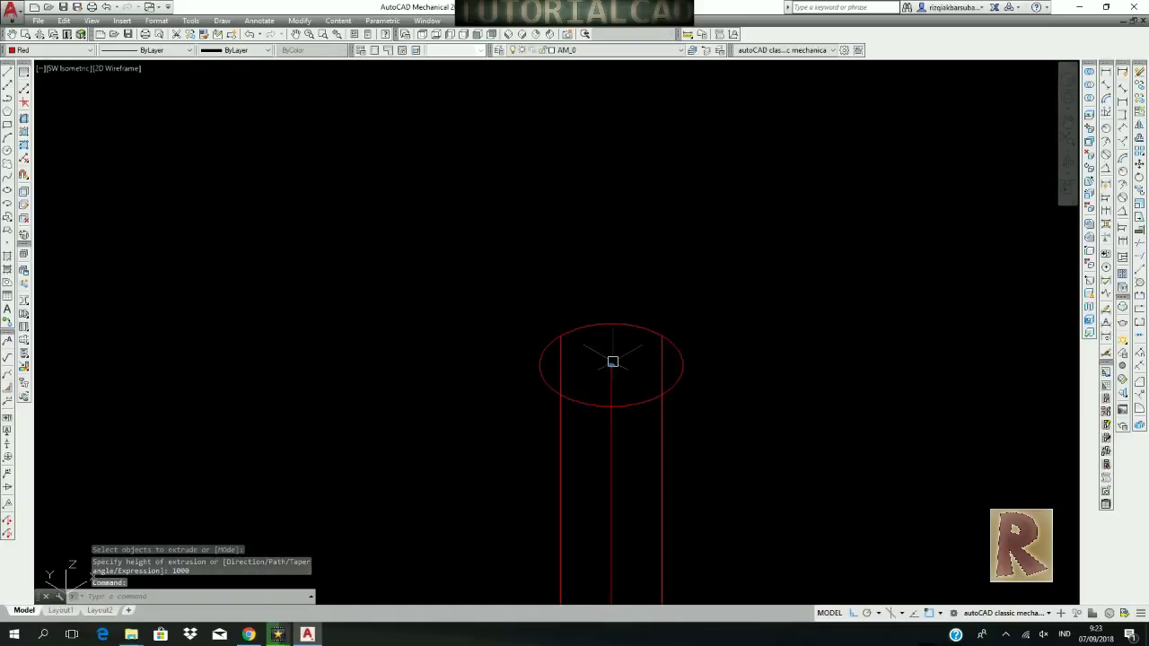
left_click(600, 325)
key("Delete")
Move the post by its bottom centre to the lower outline's left corner, where the slope meets the platform.
scroll(591, 310, "down", 8)
left_click(725, 413)
left_click(555, 323)
right_click(524, 292)
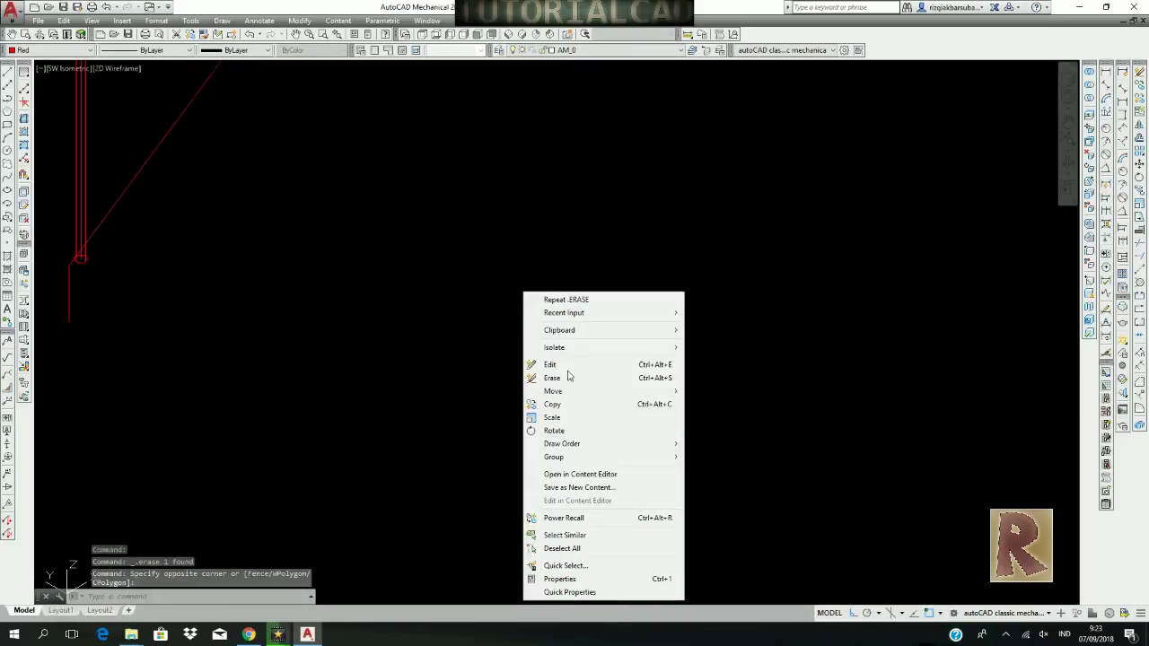
left_click(554, 392)
scroll(607, 377, "down", 4)
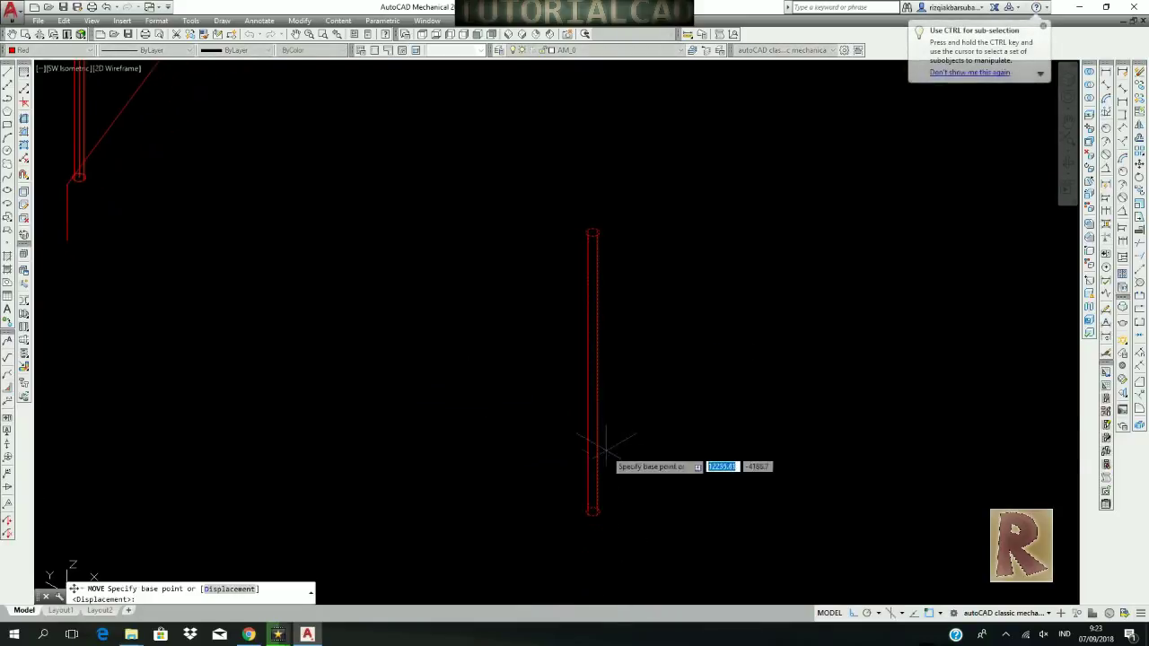
scroll(580, 359, "up", 3)
scroll(605, 476, "down", 3)
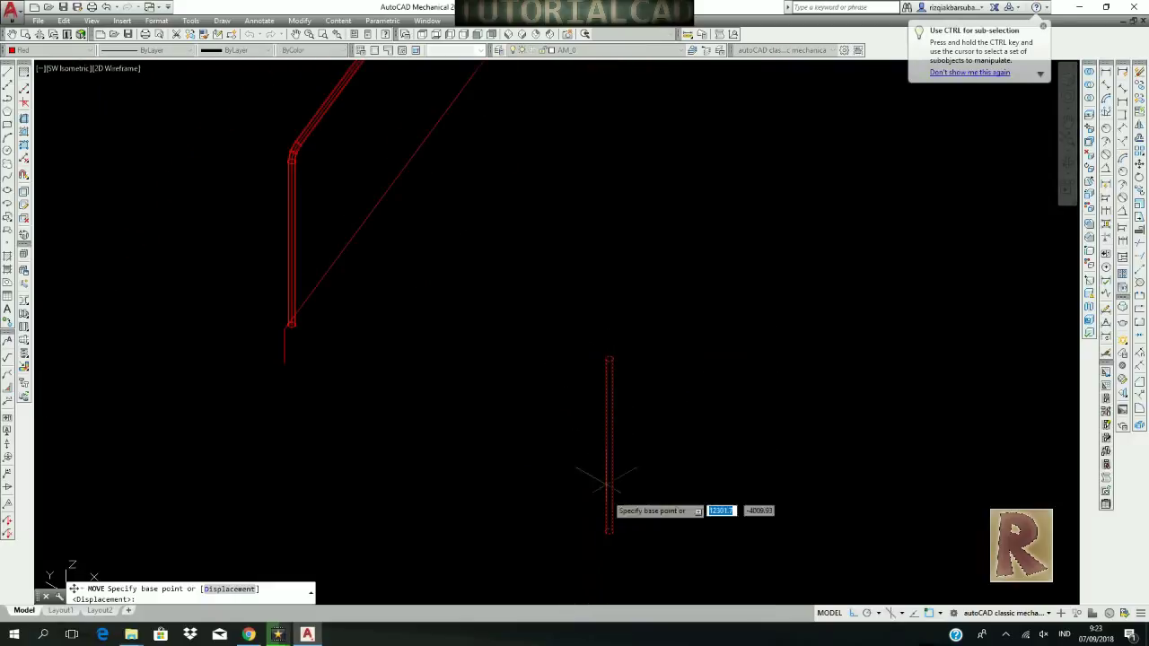
scroll(594, 534, "up", 4)
left_click(593, 534)
scroll(476, 457, "down", 5)
scroll(505, 368, "up", 5)
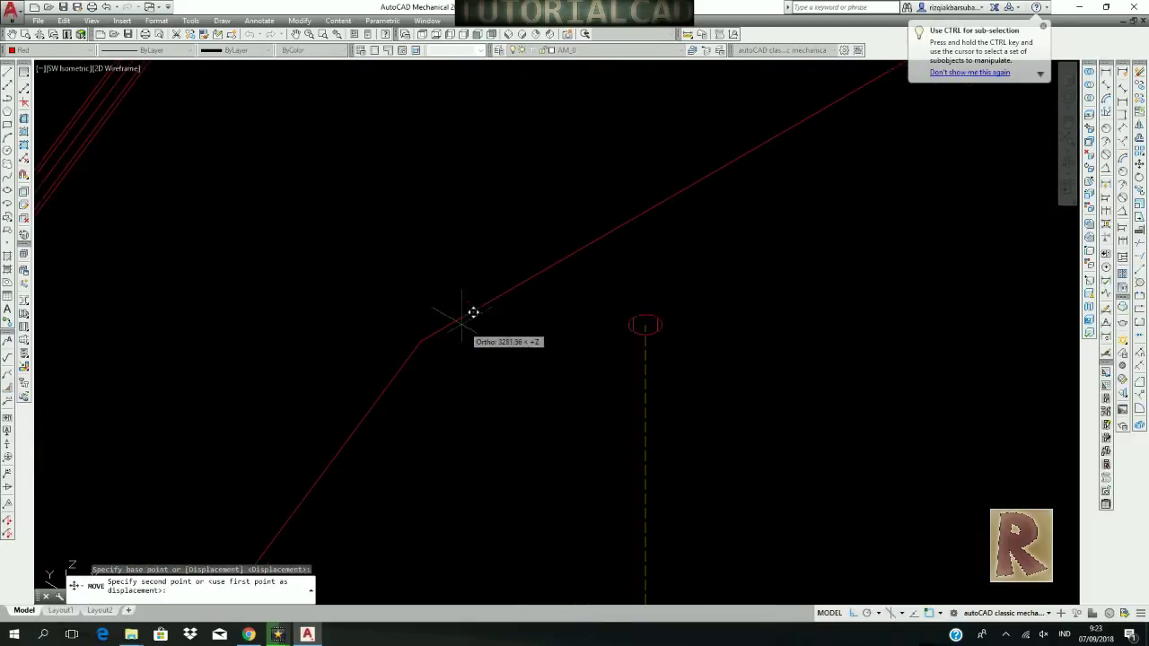
left_click(420, 341)
scroll(577, 241, "down", 3)
Move the post 150 horizontally to the right along the platform in the front view.
left_click(478, 34)
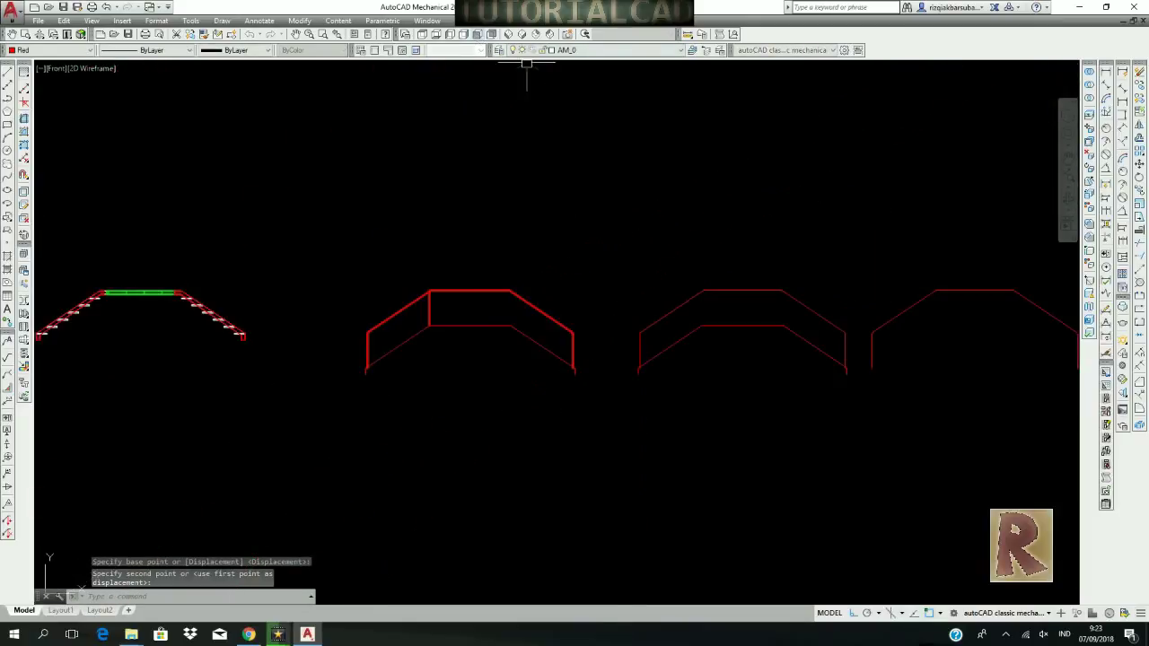
scroll(287, 275, "down", 2)
scroll(577, 326, "up", 5)
left_click(539, 313)
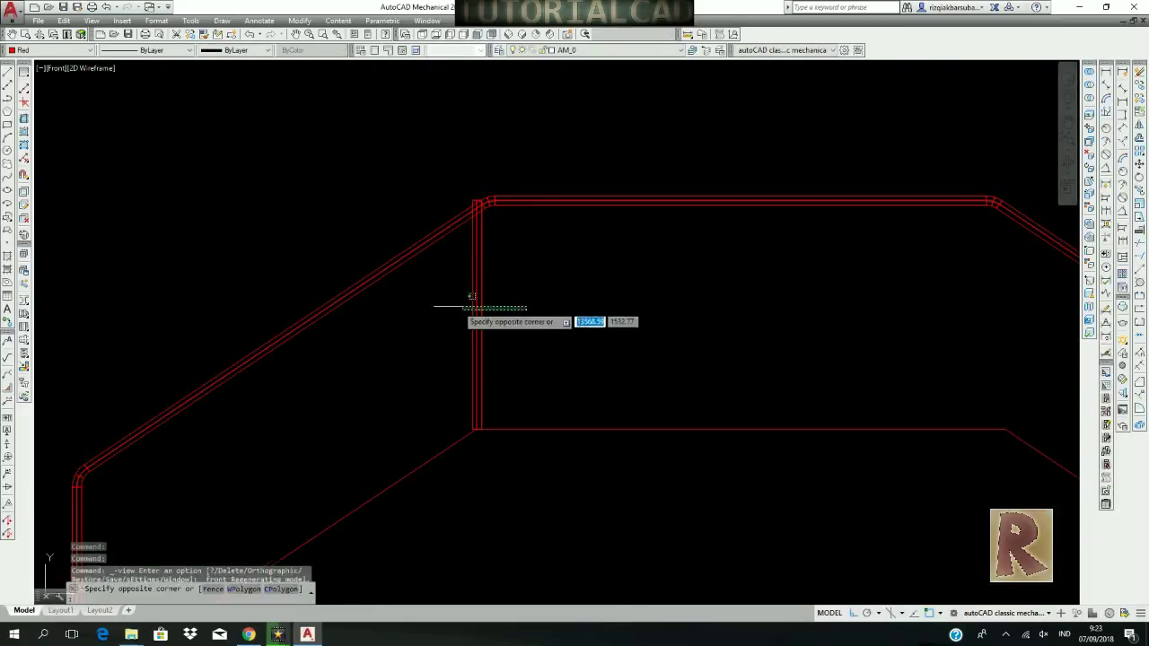
left_click(470, 304)
right_click(343, 182)
mouse_move(374, 285)
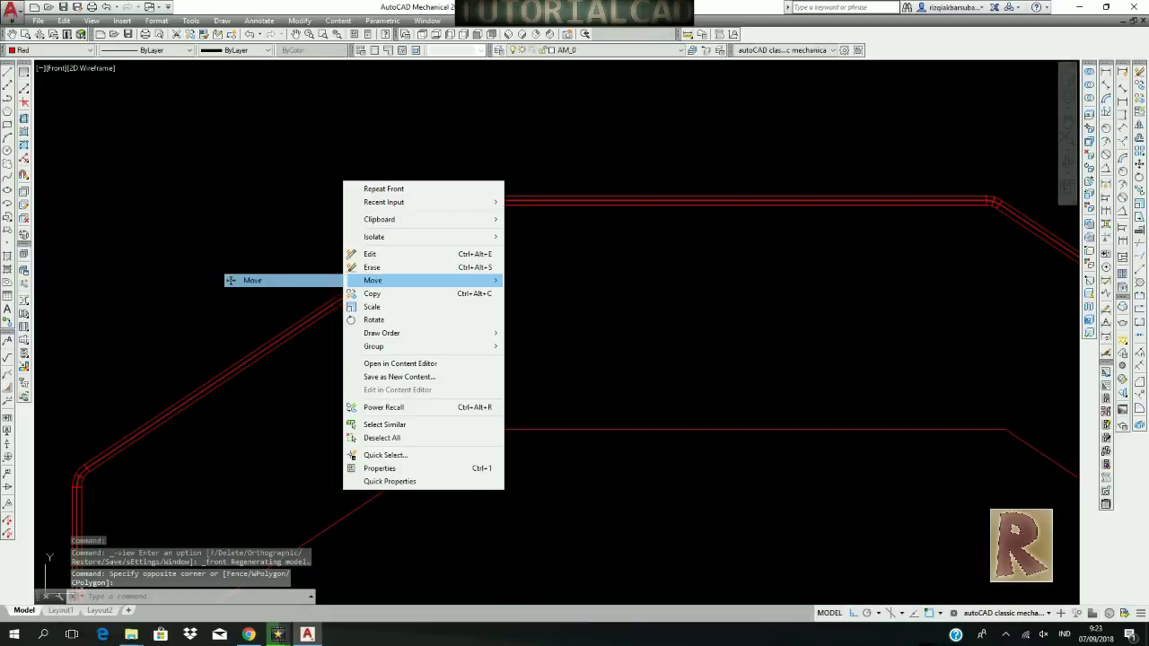
left_click(252, 280)
left_click(633, 304)
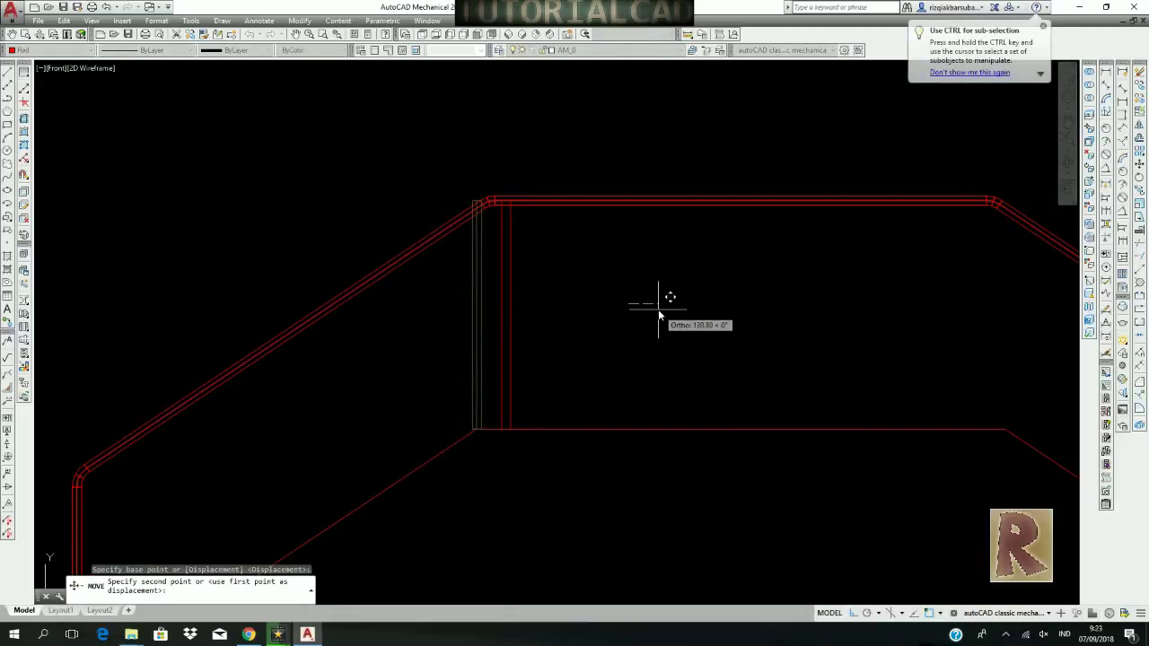
type("150")
key("Return")
Mirror the platform post about the vertical centre line through the platform's midpoint, keeping the original.
left_click(536, 305)
left_click(464, 288)
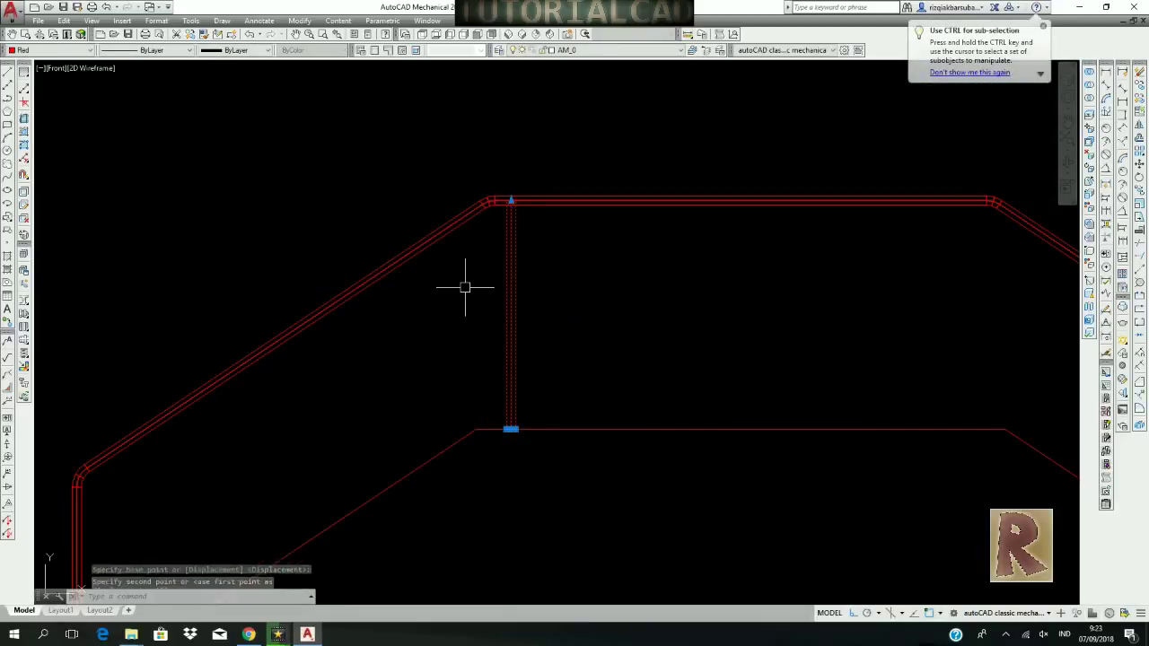
scroll(585, 297, "down", 4)
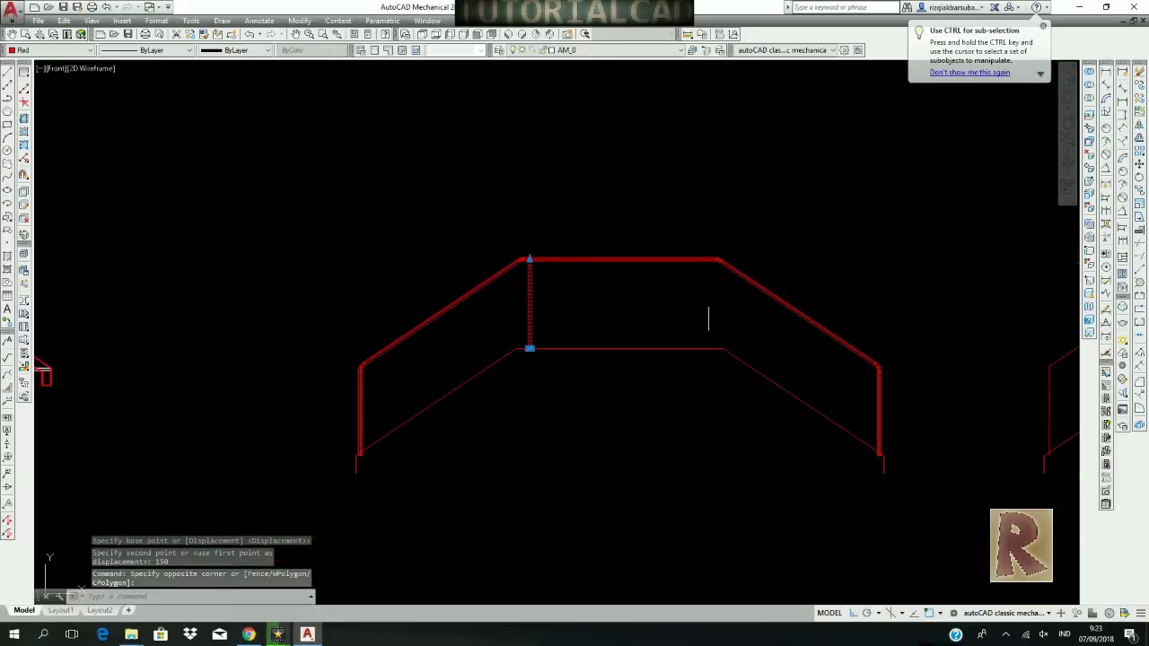
left_click(1142, 139)
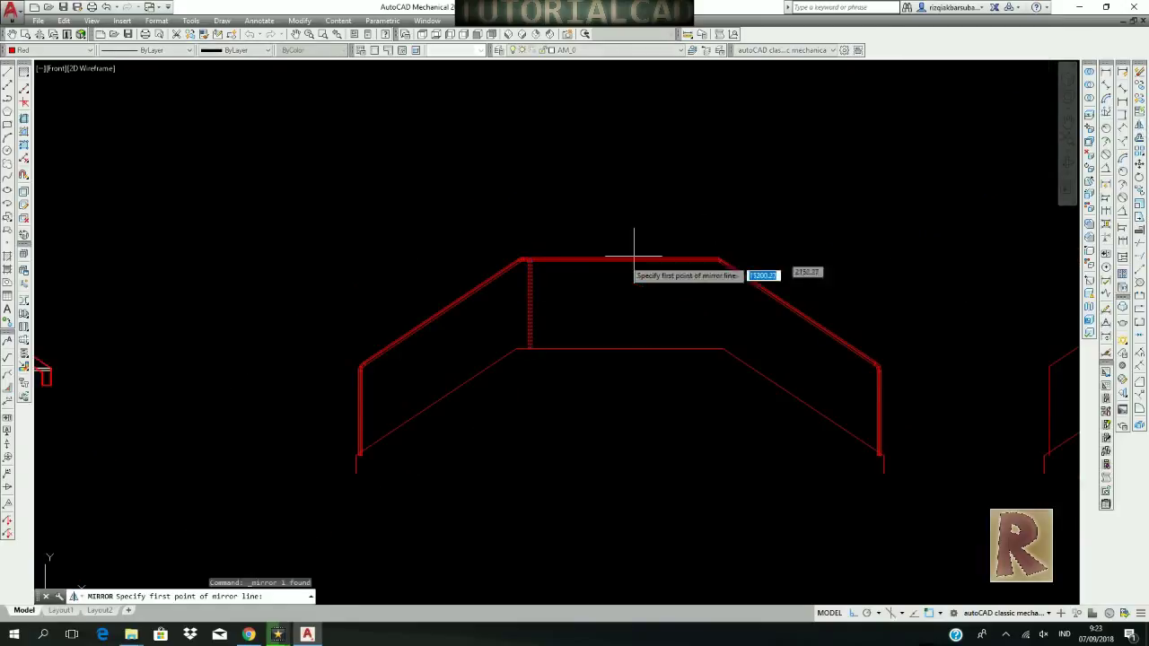
left_click(620, 348)
left_click(609, 413)
key("Return")
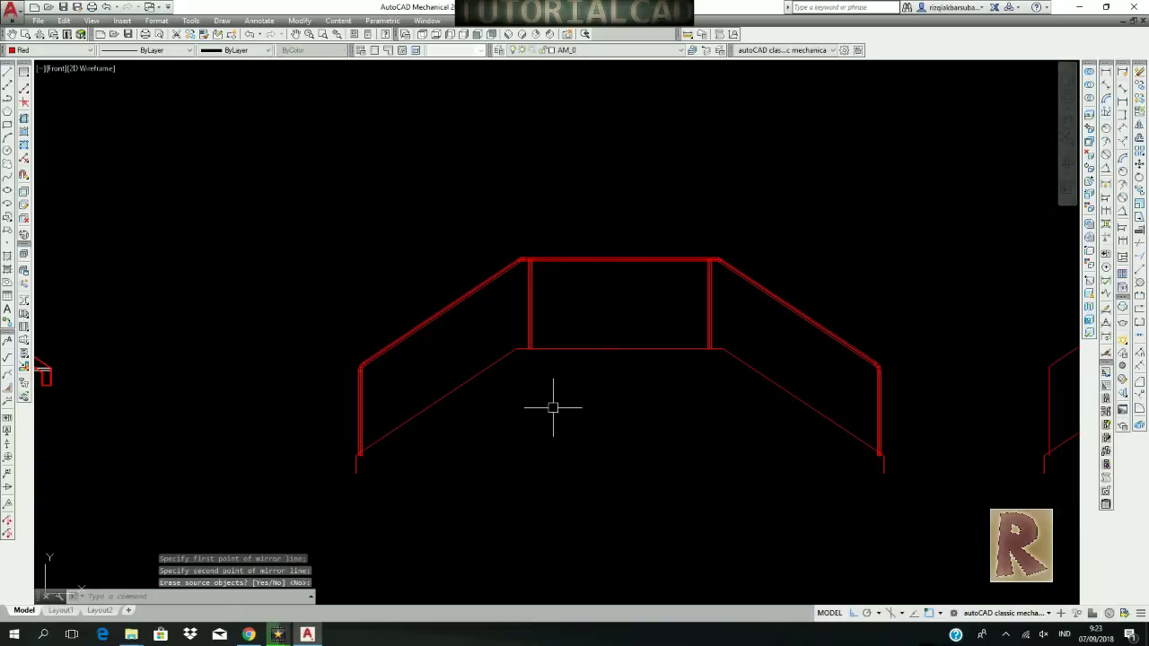
Copy the top rail's centreline path 500 straight down with a rotation of 0.
scroll(548, 257, "up", 10)
left_click(503, 286)
scroll(600, 283, "down", 12)
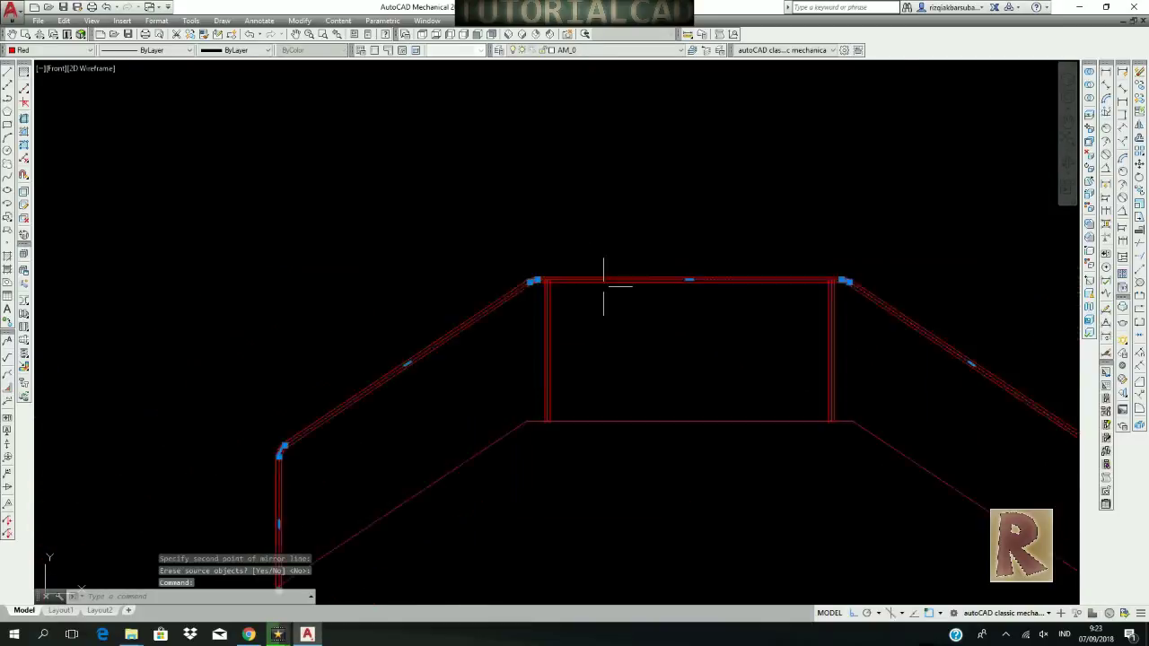
right_click(559, 240)
mouse_move(620, 357)
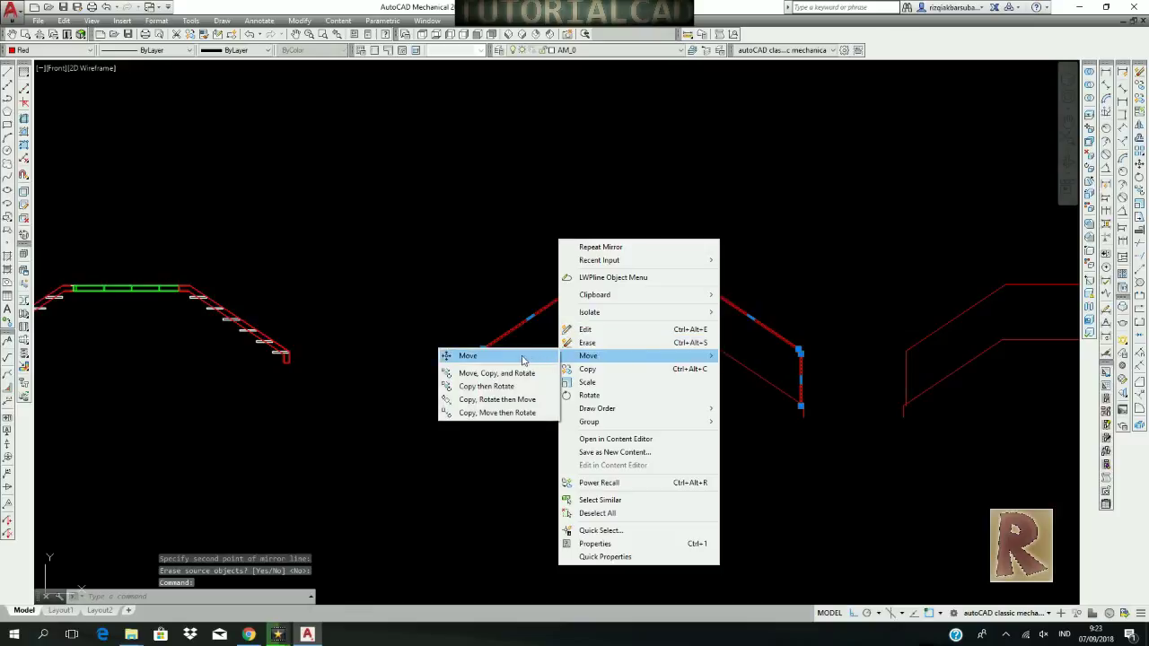
left_click(493, 413)
left_click(609, 413)
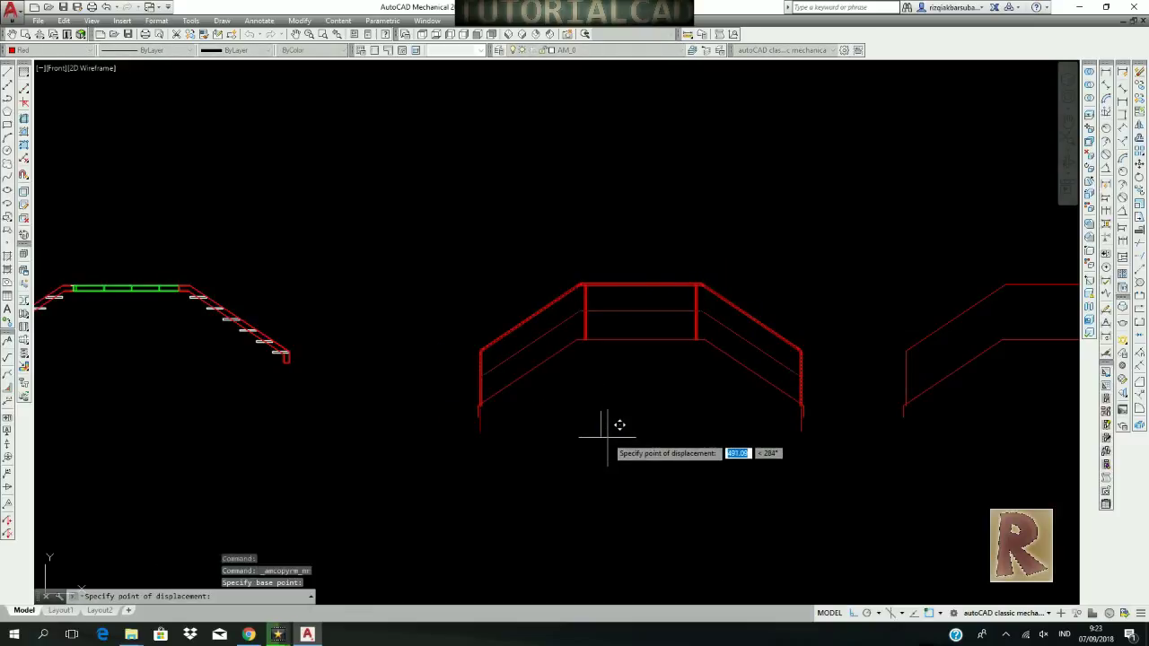
key("Return")
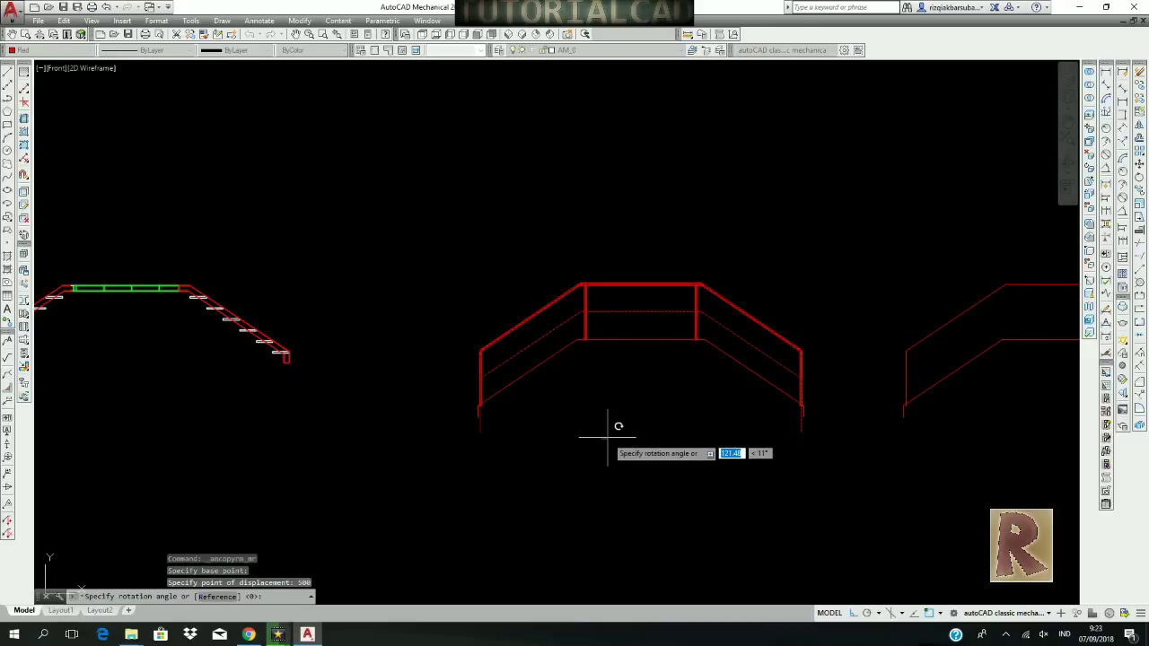
key("Return")
Stretch the left end of the copied path up to the bottom centre of the left end post.
scroll(464, 419, "up", 5)
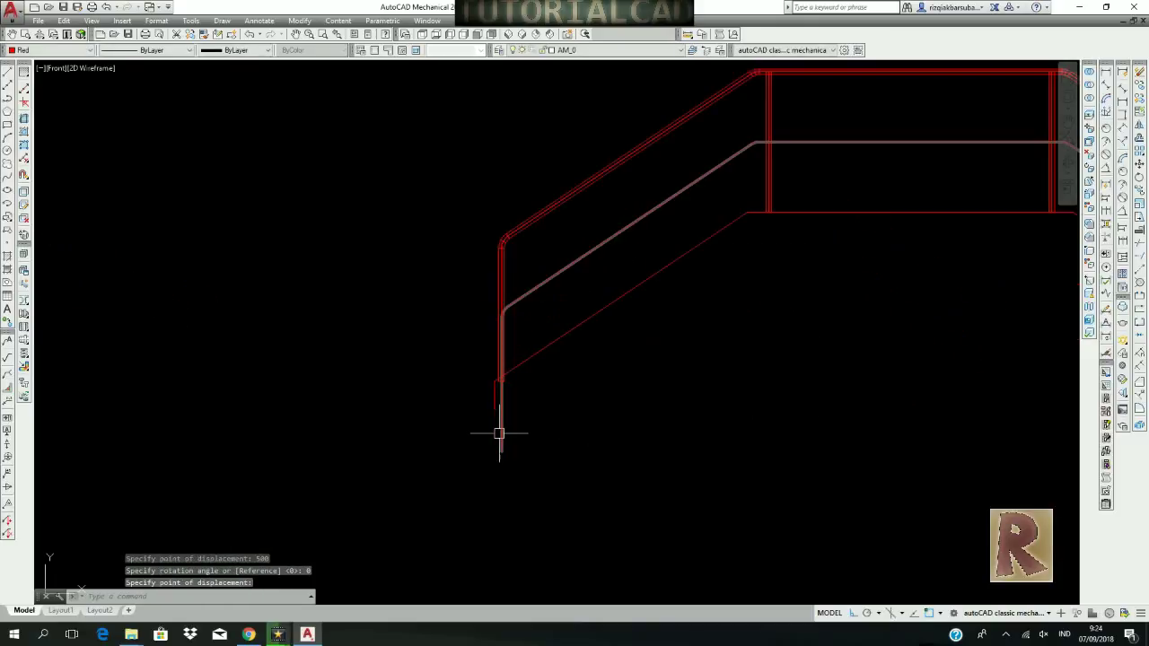
left_click(501, 449)
left_click(501, 450)
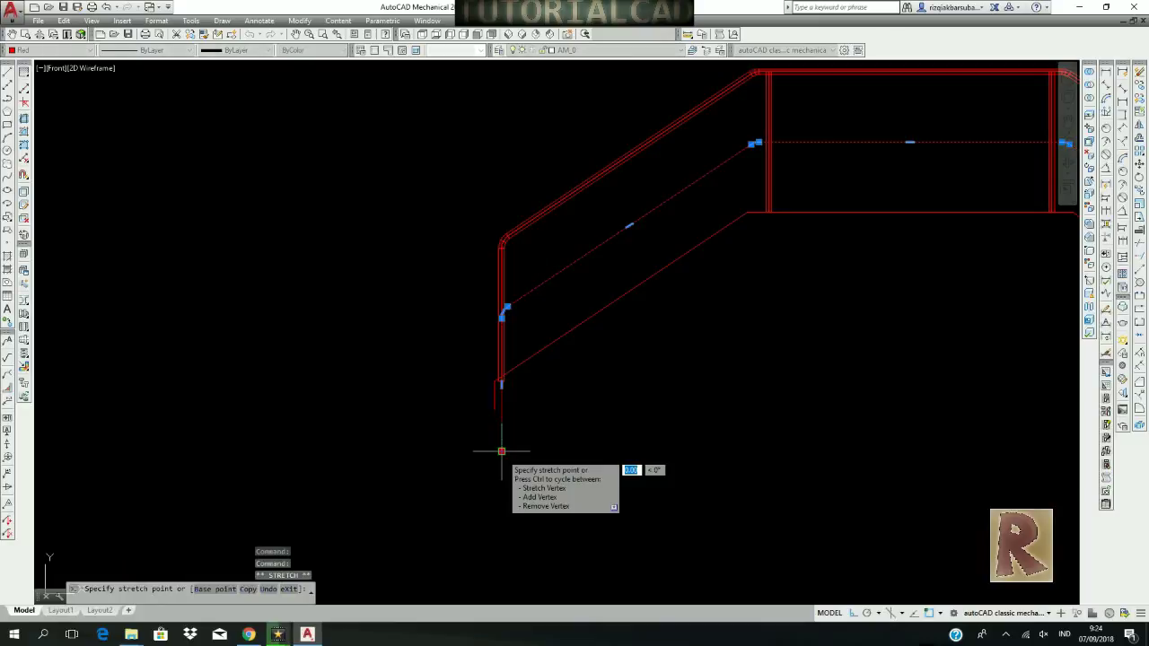
scroll(503, 382, "up", 4)
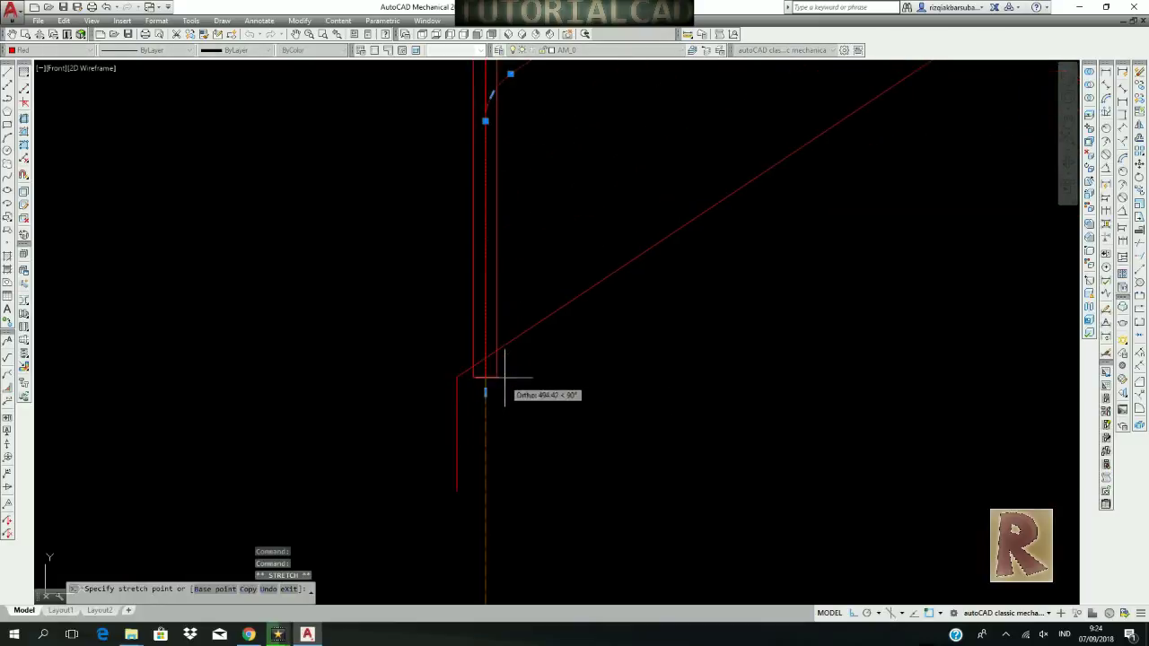
key("Escape")
scroll(485, 377, "down", 8)
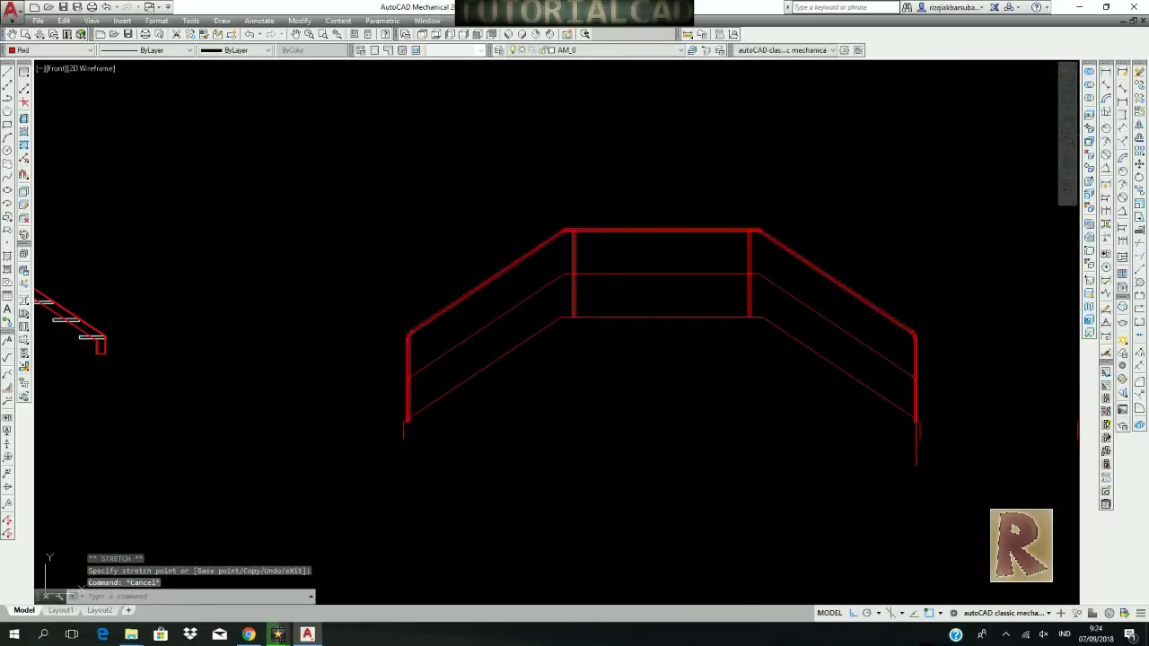
Stretch the right end of the copied path up to the bottom centre of the right end post.
scroll(659, 452, "up", 7)
left_click(678, 456)
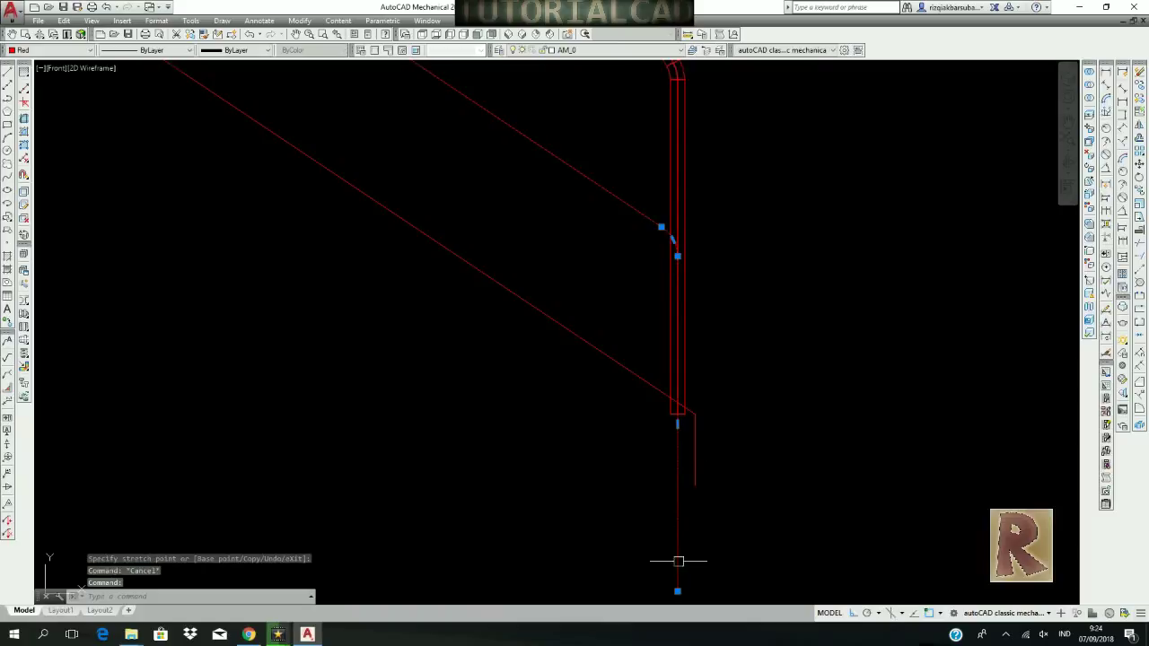
left_click(678, 592)
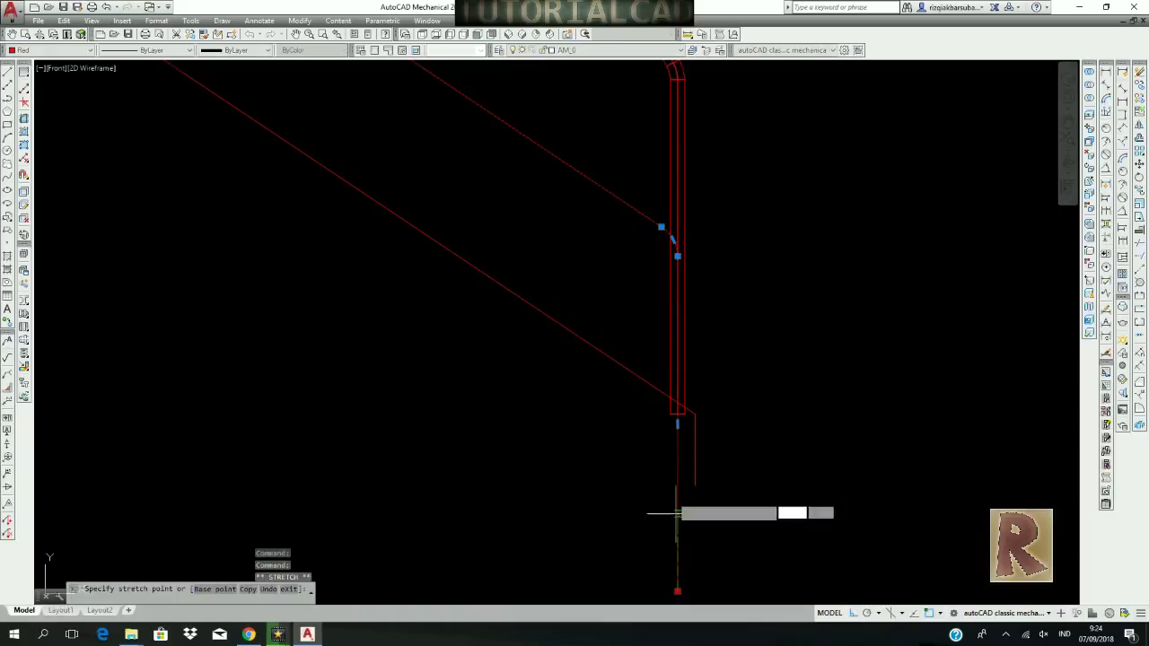
left_click(677, 415)
key("Escape")
left_click(509, 34)
scroll(629, 377, "up", 8)
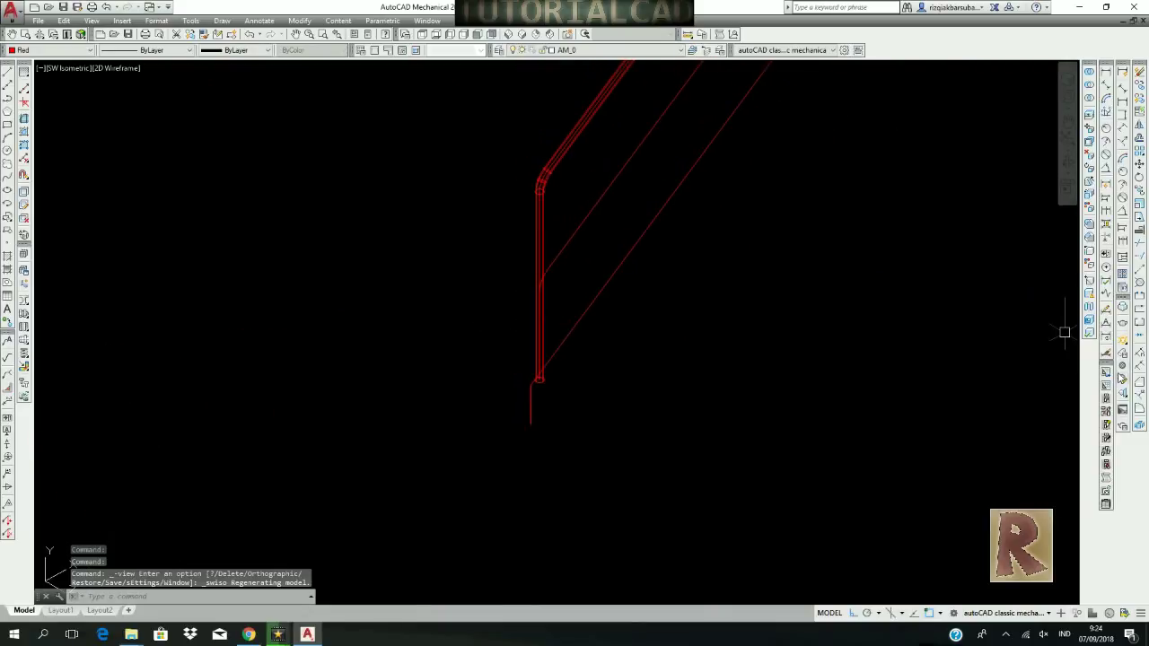
left_click(7, 151)
key("Escape")
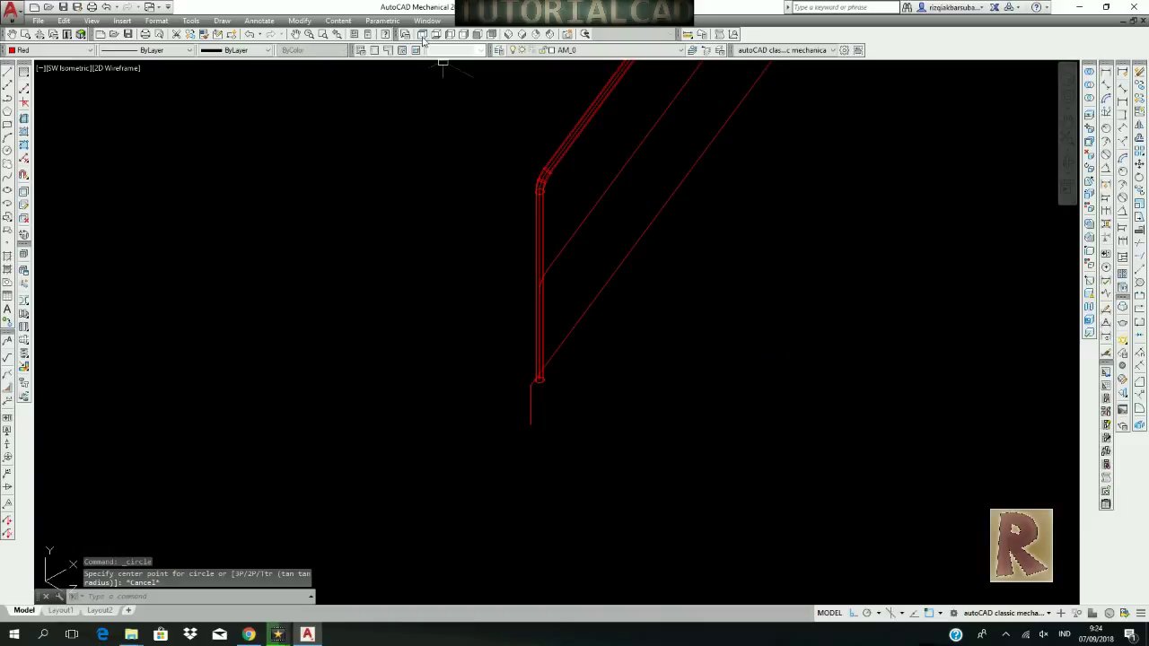
Align the drawing plane with the top view, switch to SW isometric and draw a 40 diameter circle in the empty area below the handrail.
left_click(423, 34)
left_click(508, 35)
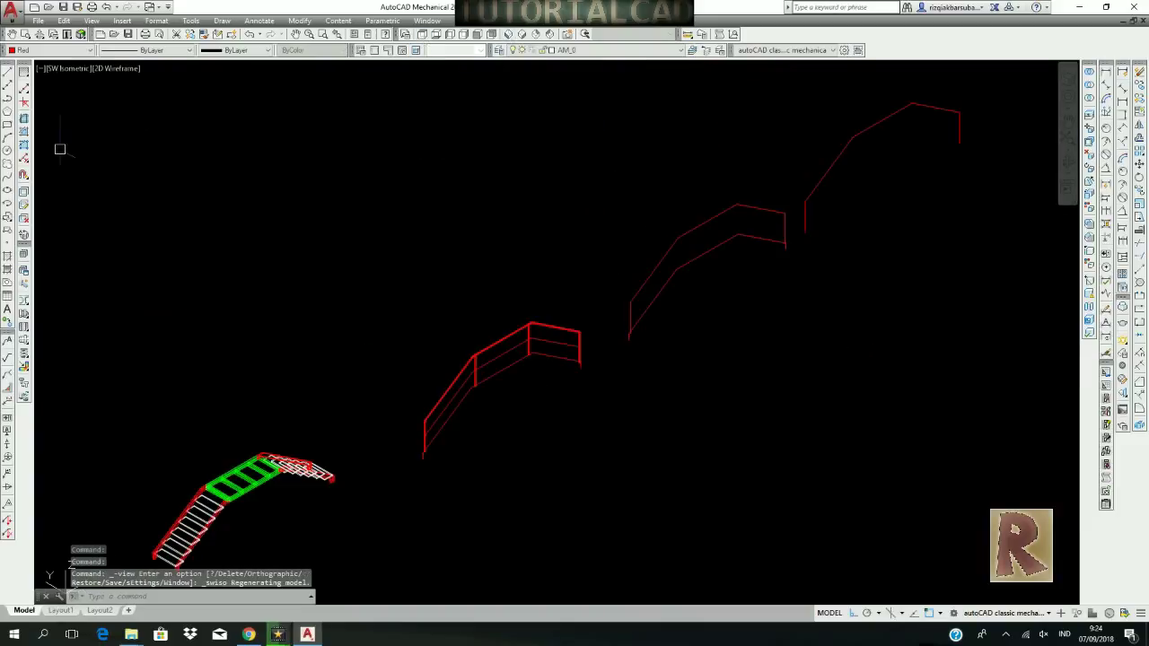
left_click(8, 151)
left_click(506, 485)
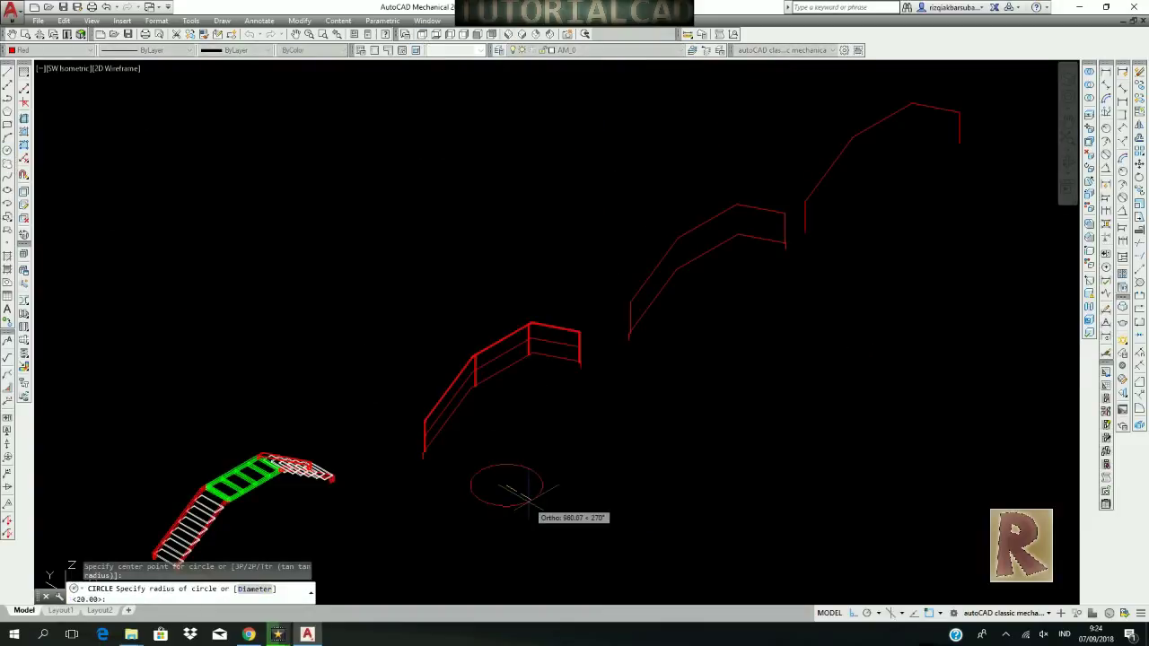
type("d")
key("Return")
type("40")
key("Return")
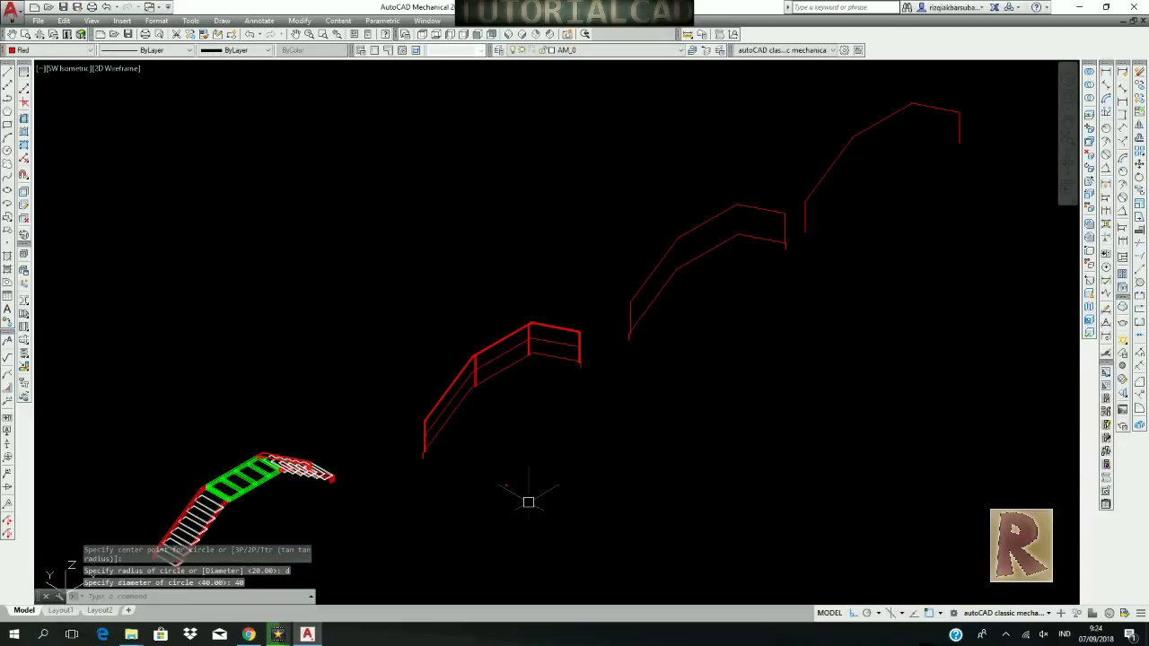
Move the new circle by its centre to the bottom centre of the handrail's left end post.
scroll(521, 498, "down", 10)
left_click(383, 393)
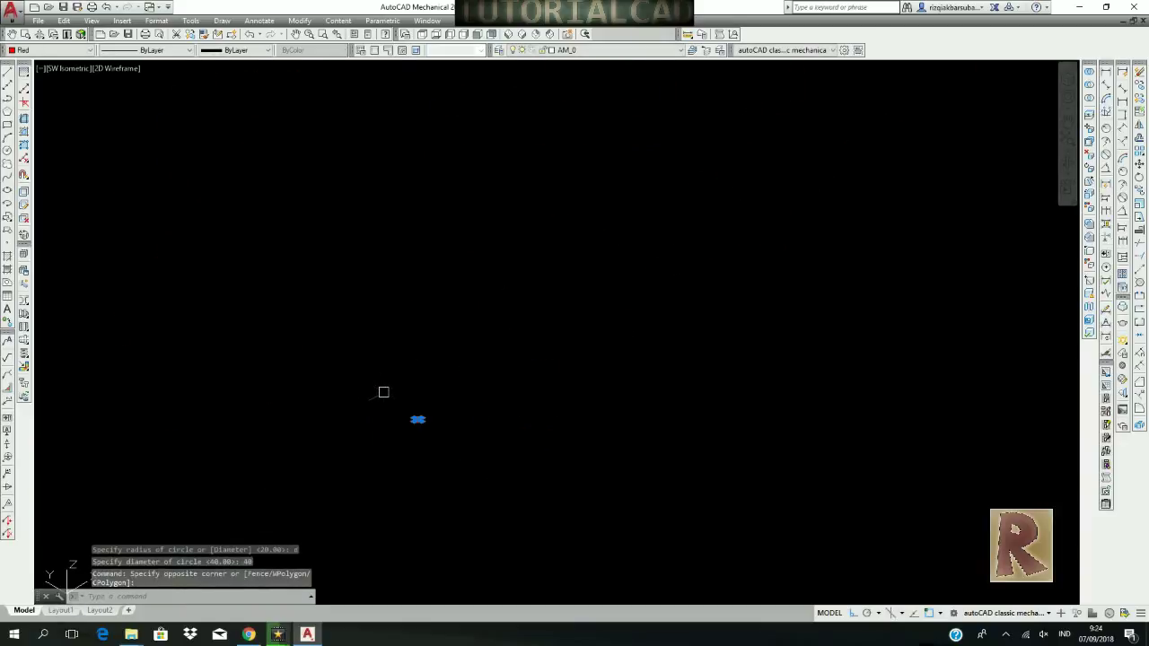
right_click(406, 329)
mouse_move(467, 121)
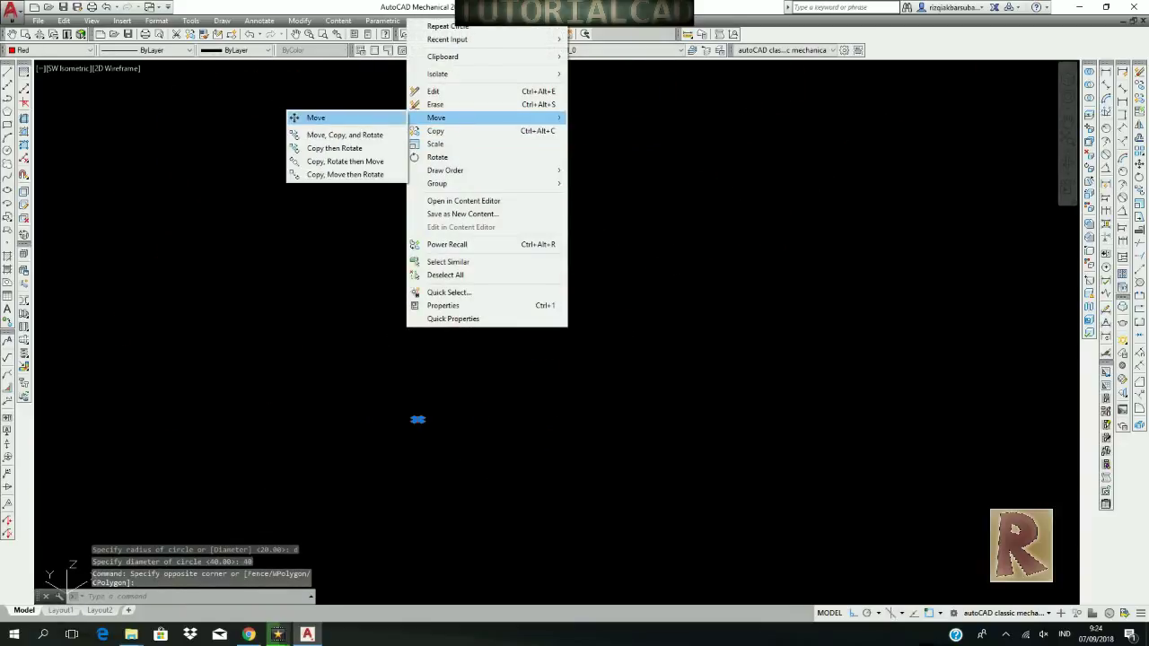
left_click(374, 122)
left_click(409, 427)
scroll(640, 467, "up", 8)
scroll(487, 410, "up", 6)
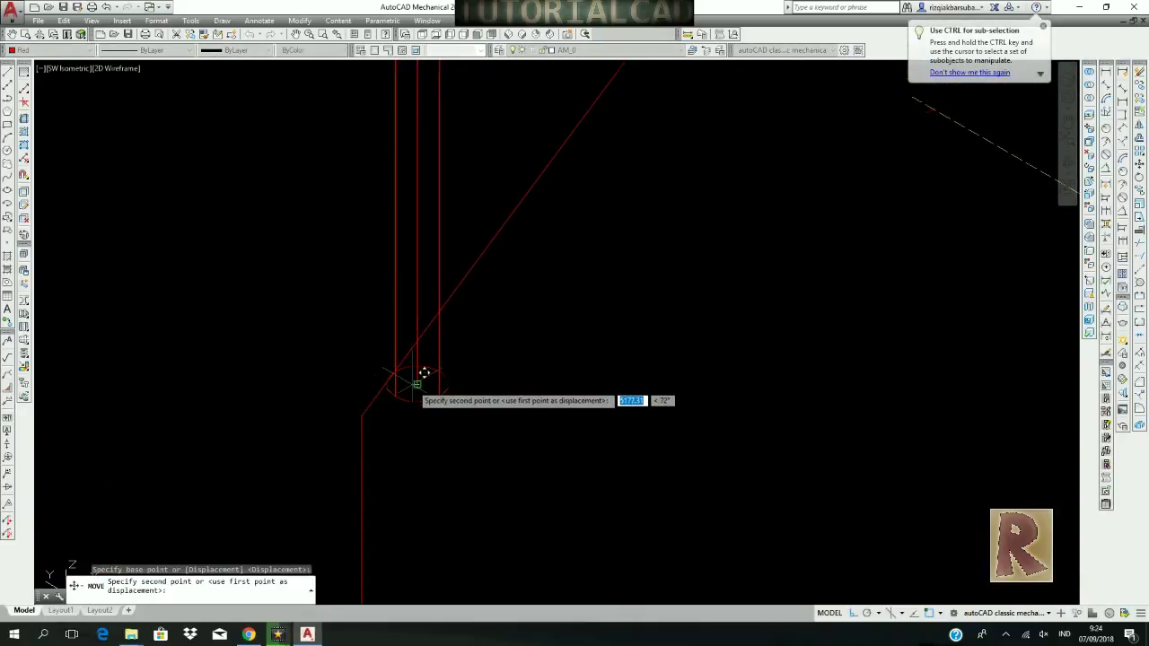
left_click(429, 371)
scroll(490, 449, "down", 5)
Sweep the 40 diameter circle along the copied middle rail path in the front view.
left_click(481, 33)
scroll(489, 303, "up", 5)
scroll(513, 236, "down", 4)
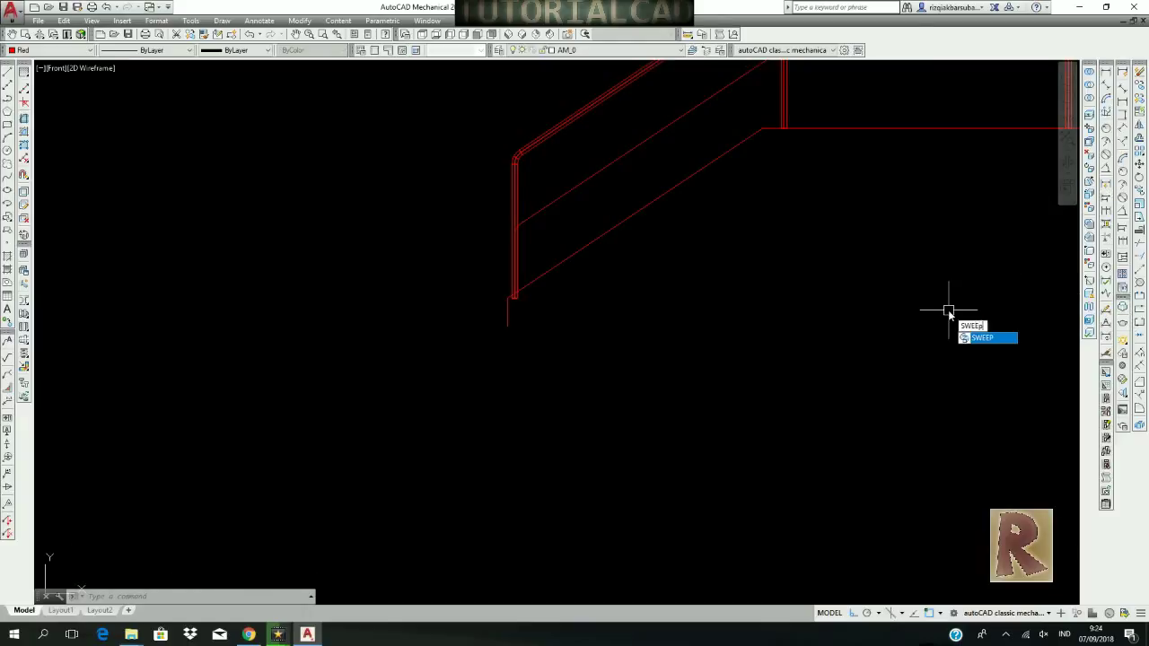
key("Return")
scroll(545, 290, "up", 4)
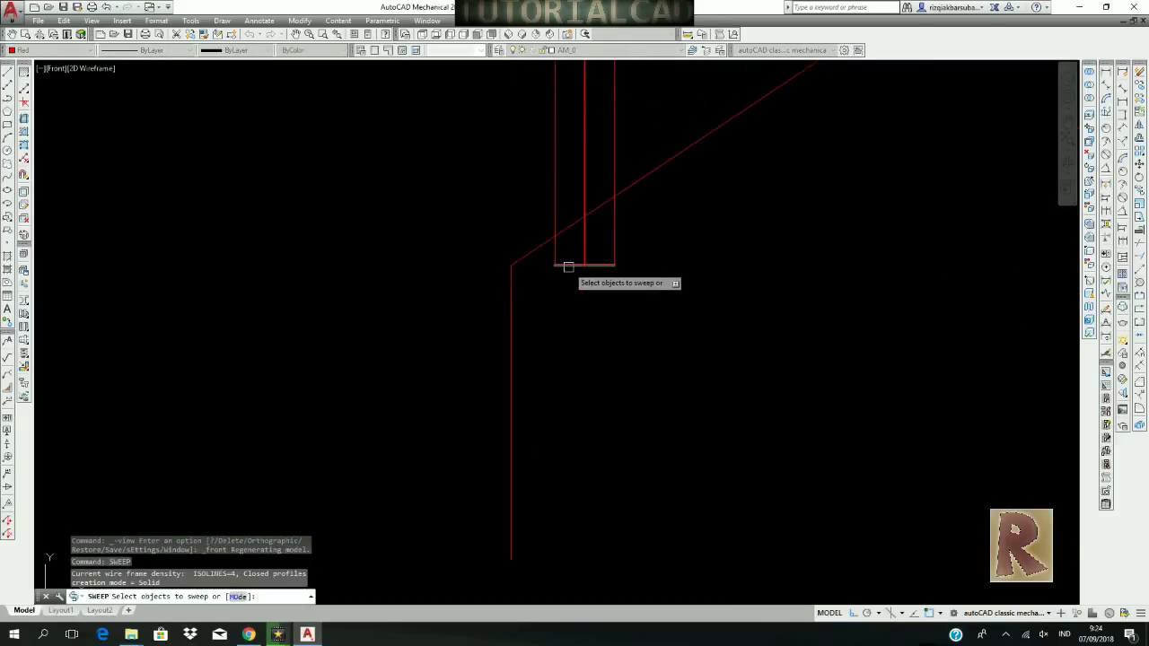
left_click(563, 268)
scroll(566, 278, "down", 2)
key("Return")
scroll(594, 241, "down", 3)
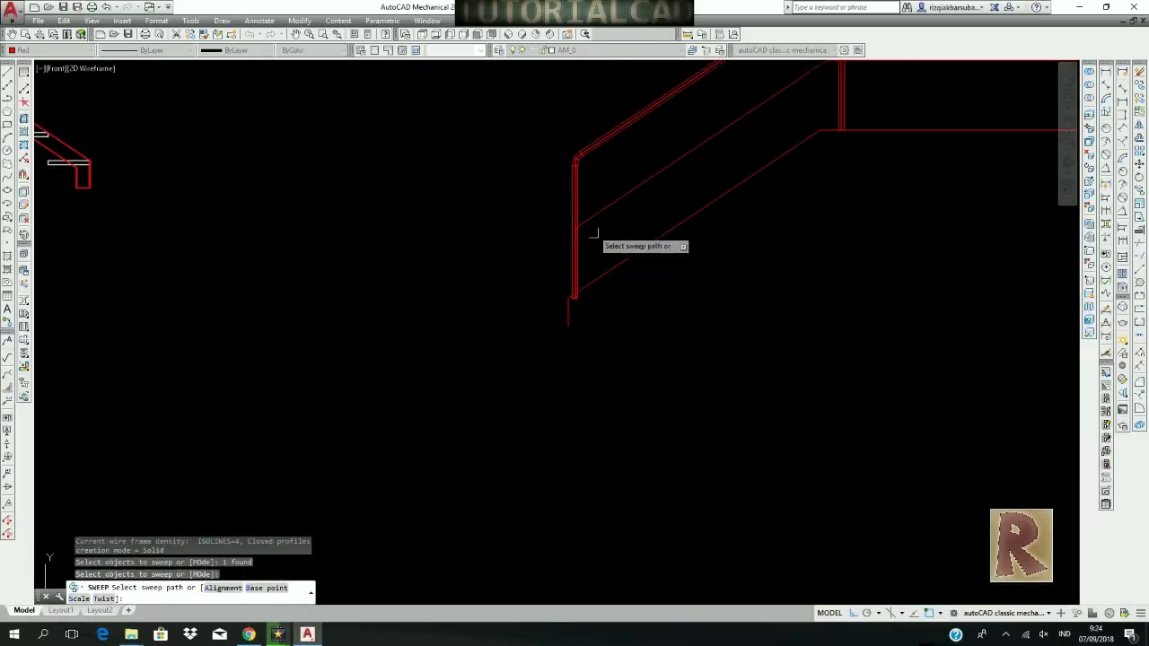
scroll(593, 210, "down", 4)
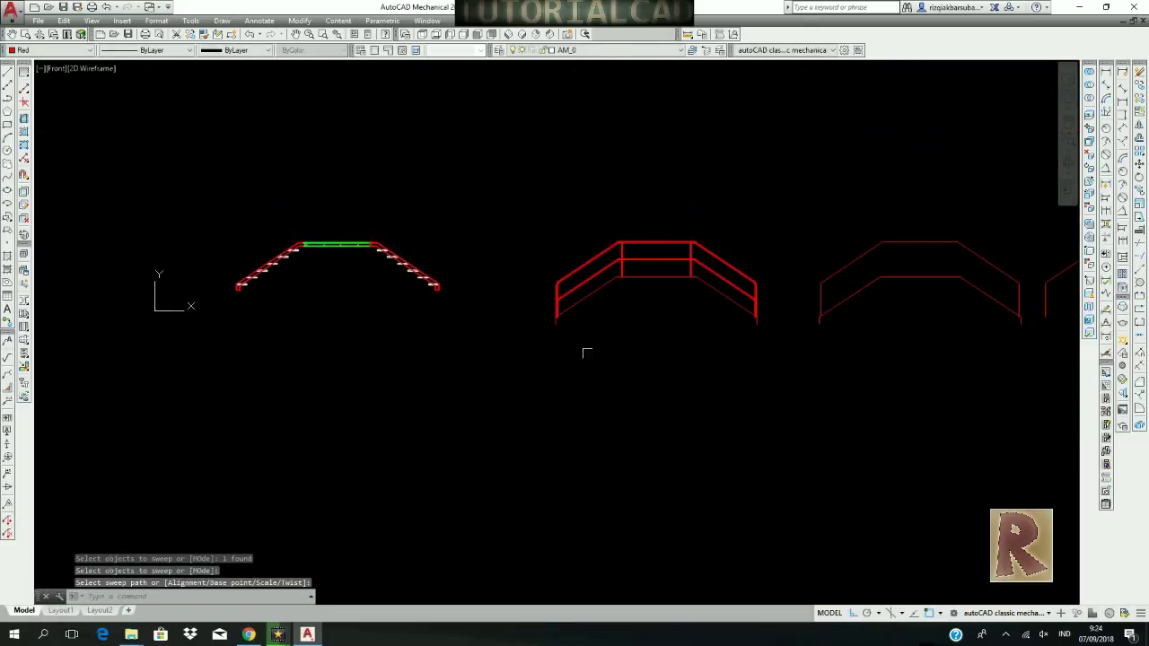
key("Escape")
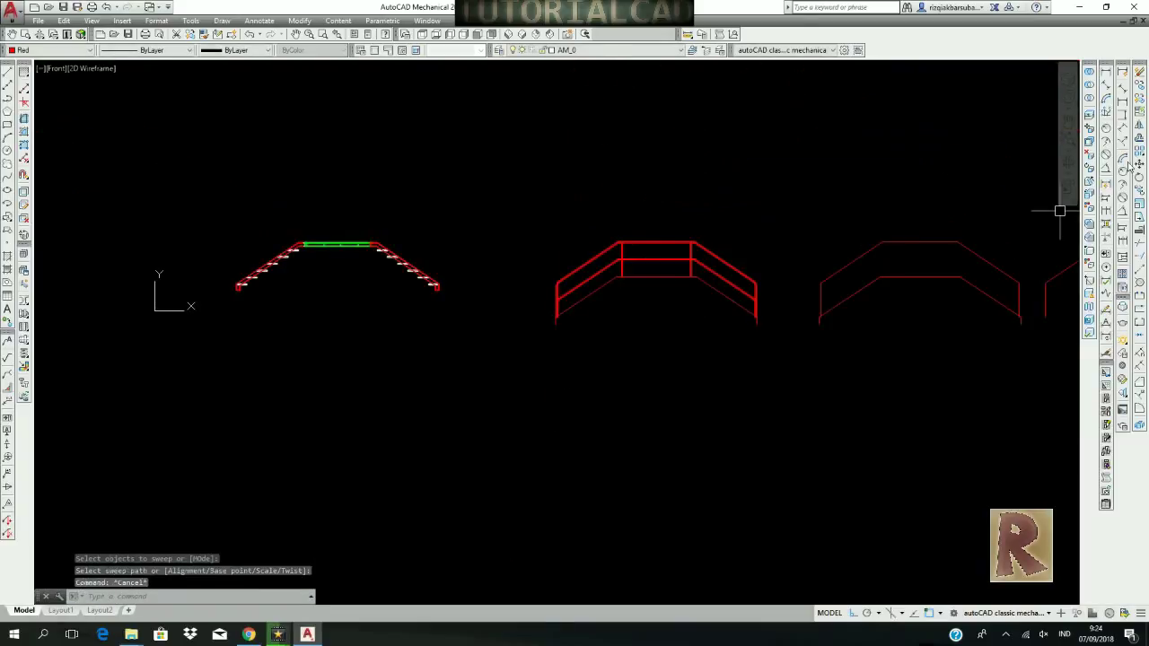
Union the top rail, middle rail and posts into one solid.
left_click(1090, 73)
left_click(783, 197)
left_click(586, 267)
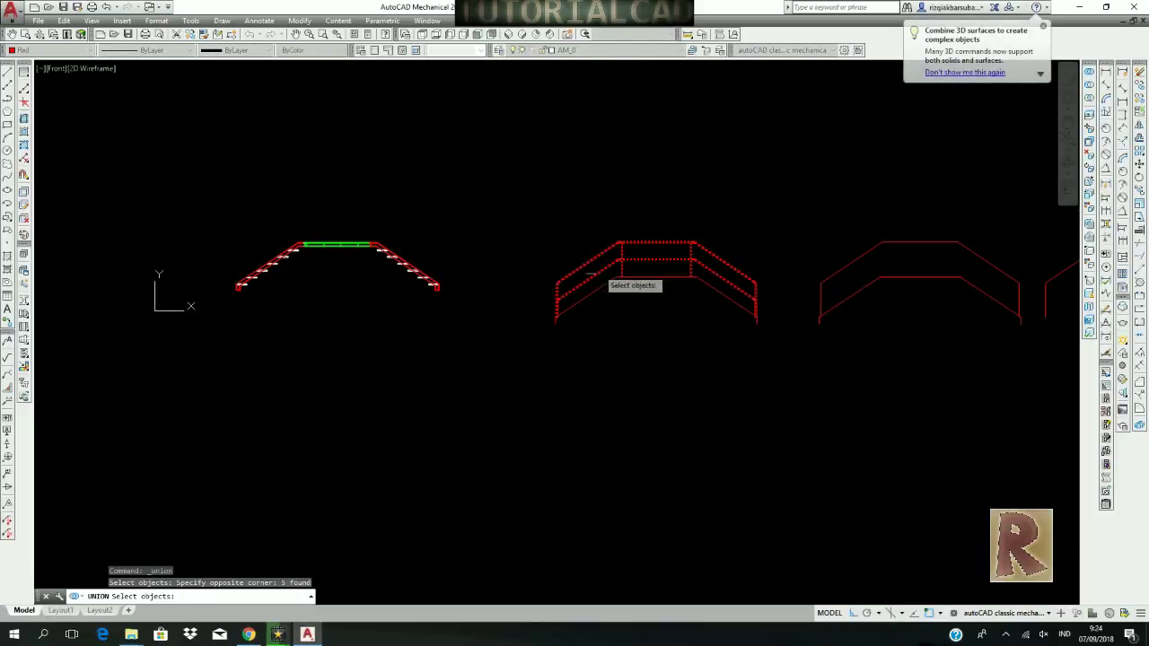
key("Return")
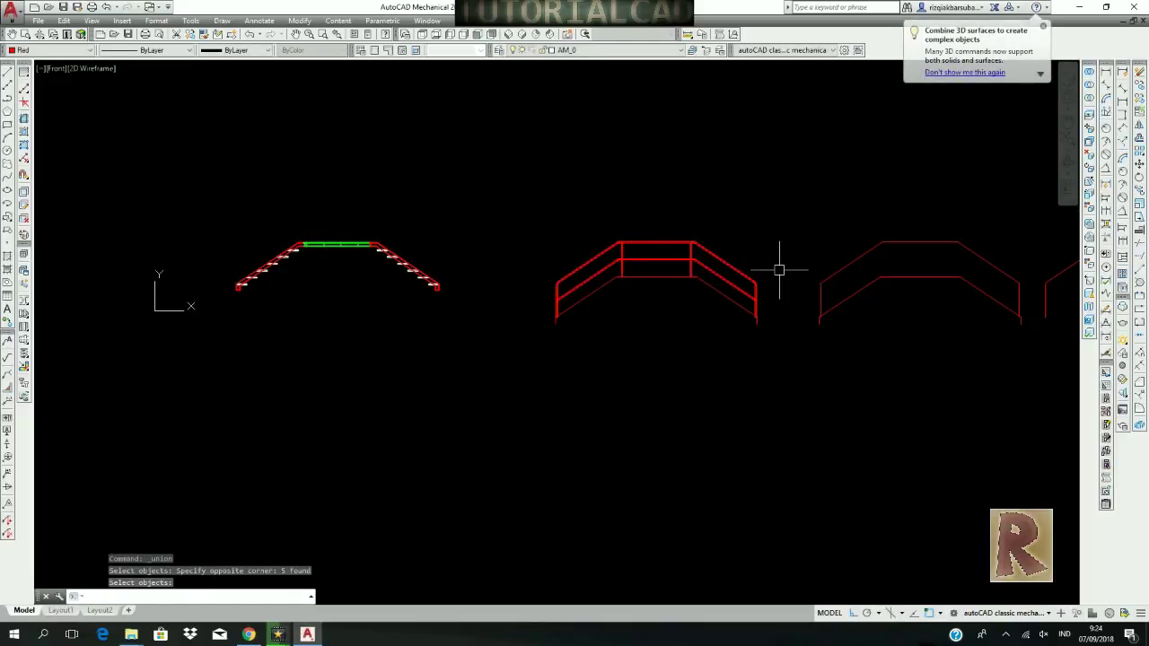
Draw a vertical line from the sloping outline beside the left end post down past the short outer line's lower end.
scroll(559, 321, "up", 5)
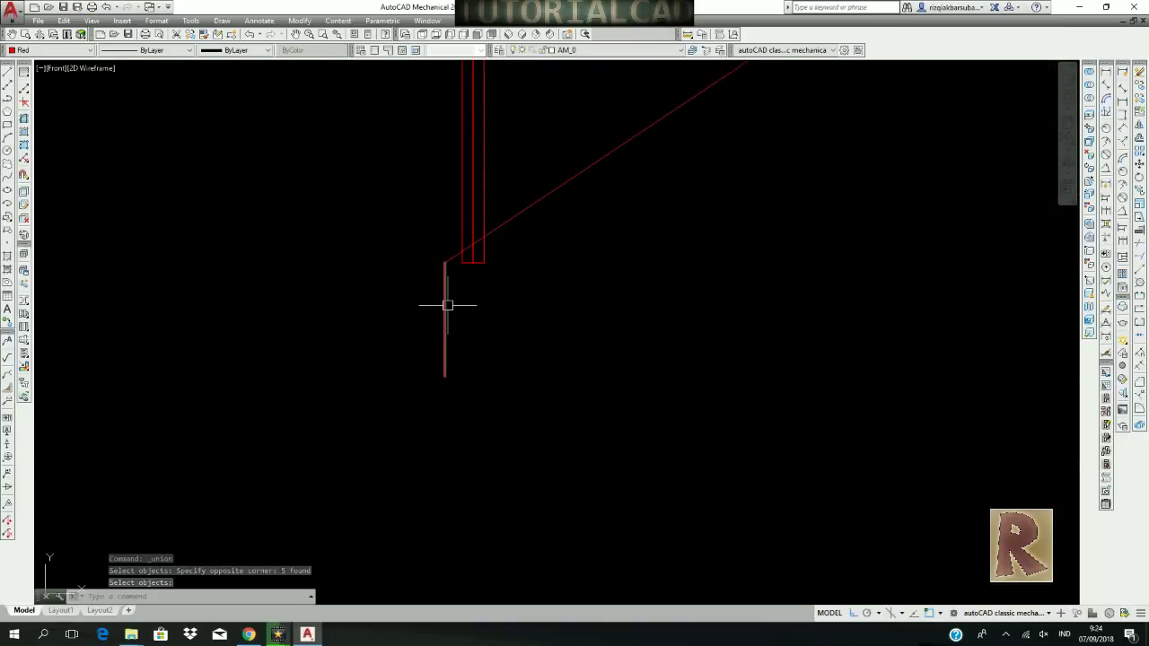
type("l")
key("Return")
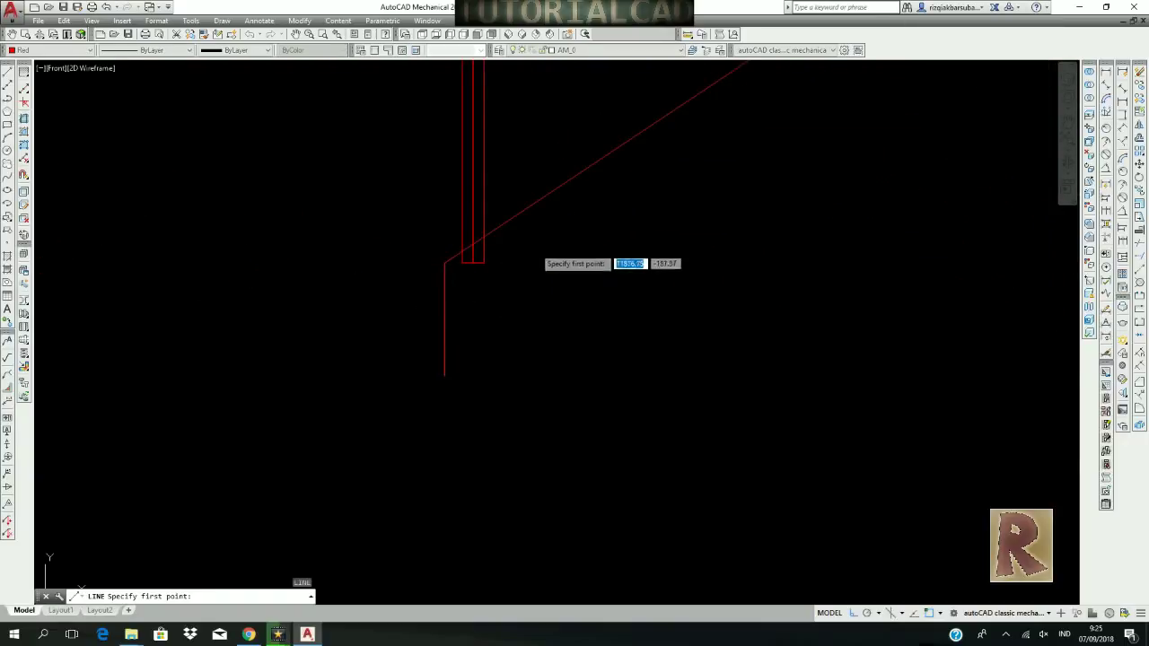
left_click(519, 211)
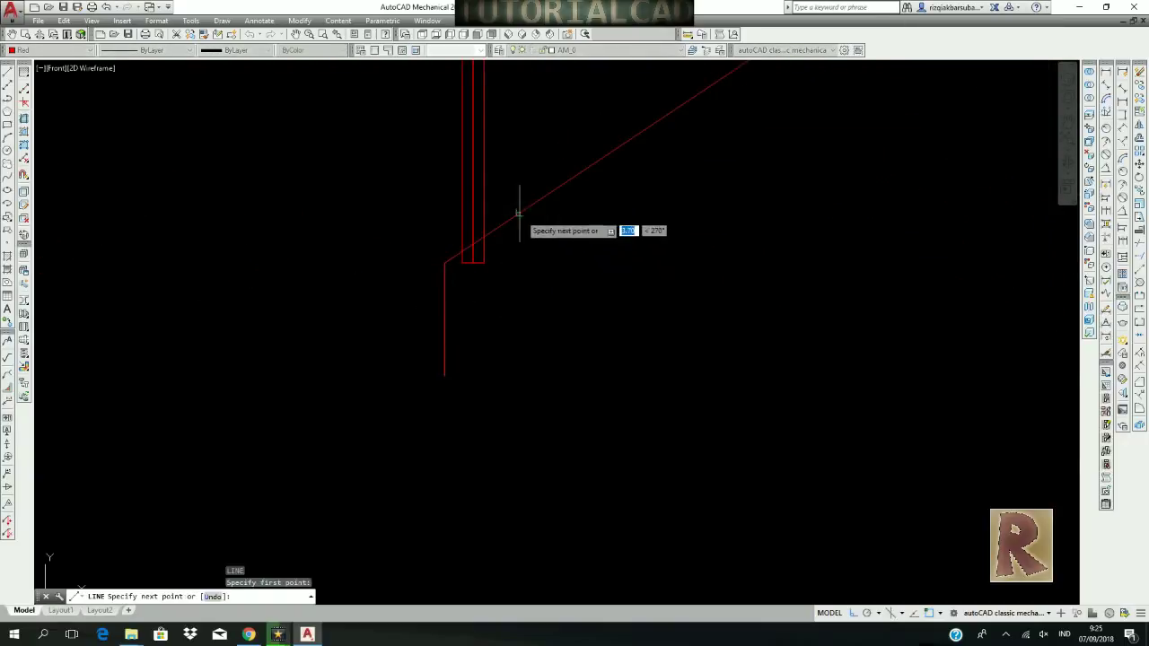
left_click(521, 395)
key("Escape")
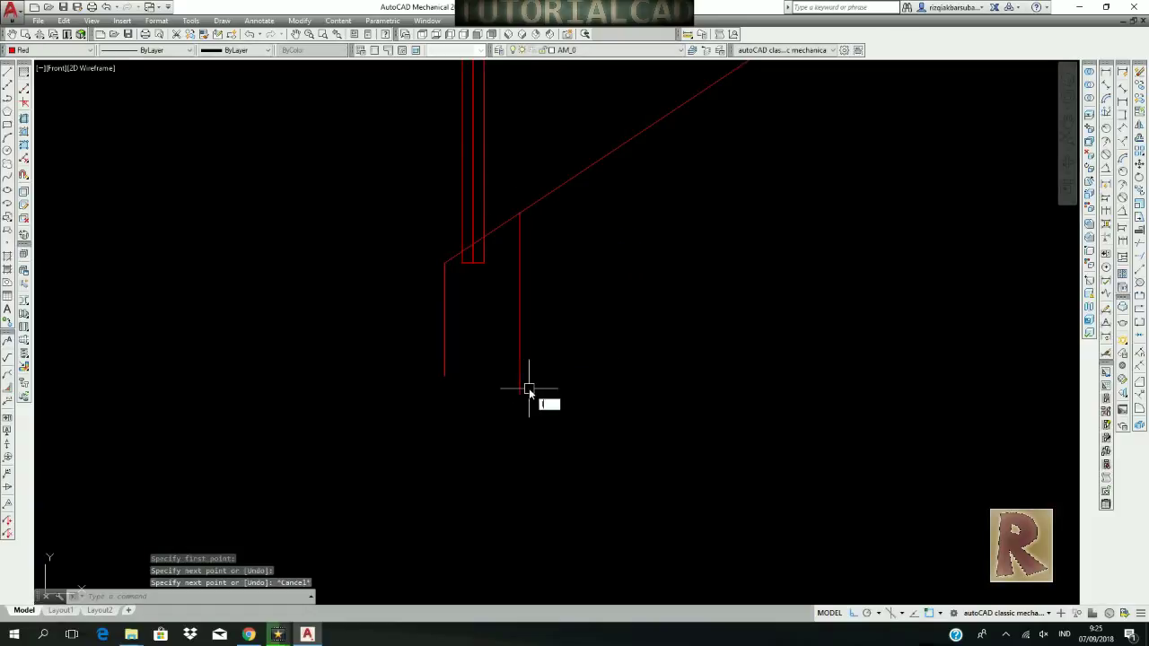
Draw a horizontal line from the short outer line's lower end to the right, crossing the new vertical line.
key("Return")
left_click(445, 376)
left_click(631, 400)
key("Escape")
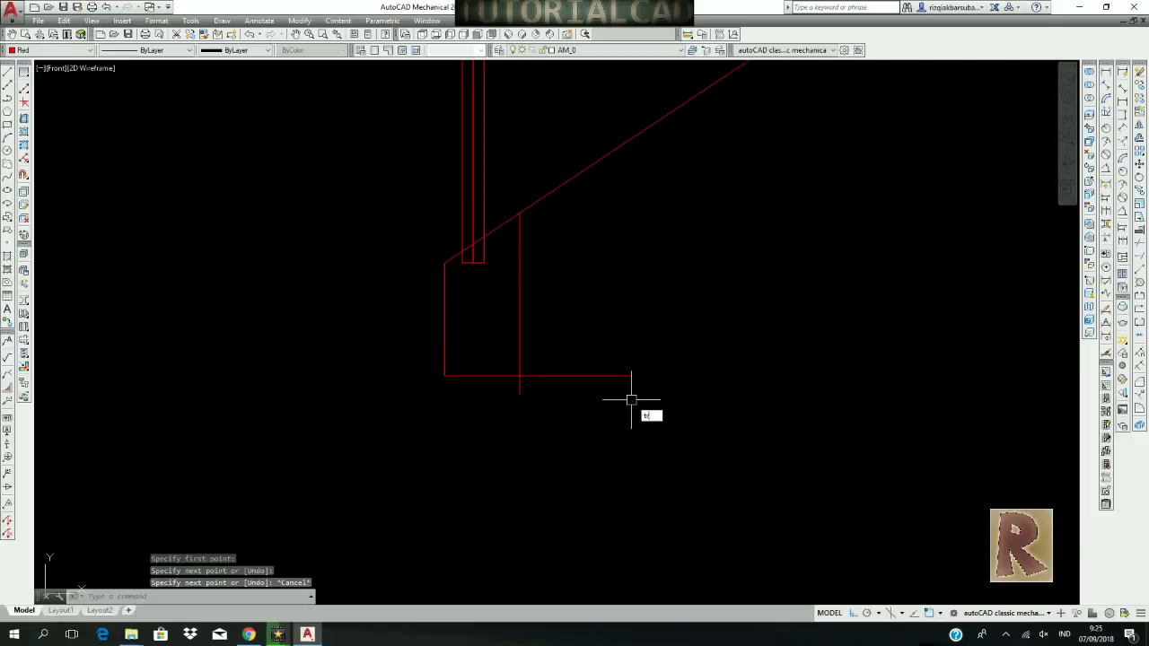
Trim the overhanging ends of the horizontal and vertical lines at their lower right crossing.
key("Return")
key("Return")
left_click(600, 405)
left_click(533, 360)
left_click(522, 393)
key("Escape")
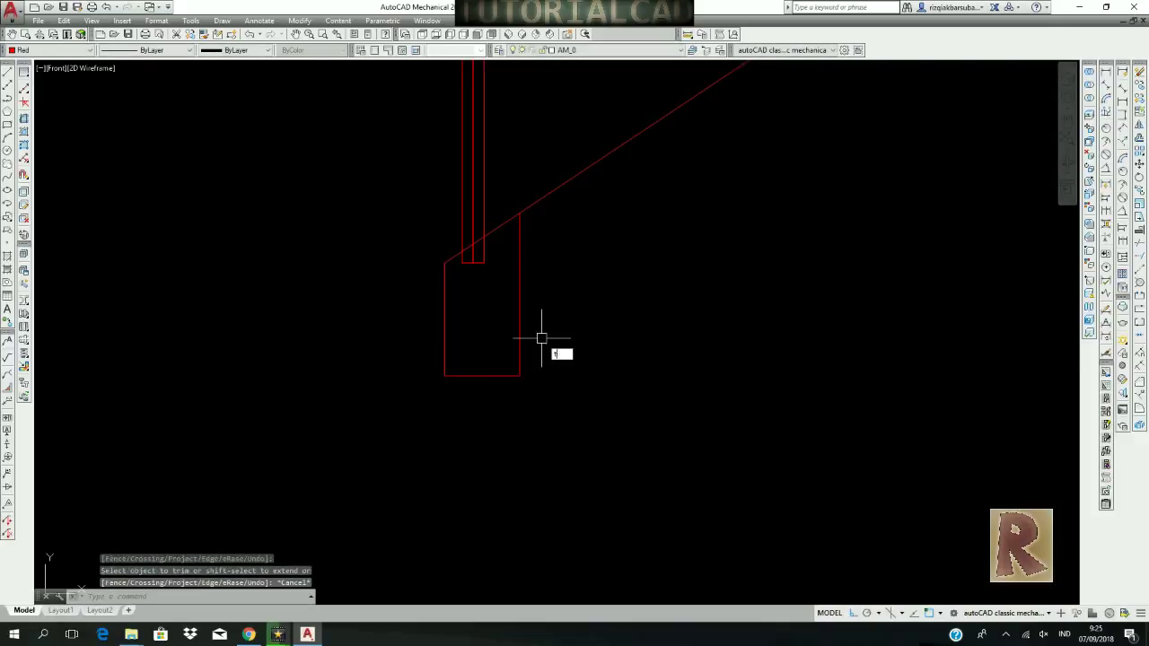
Trim the sloping outline beyond the vertical line beside the left end post.
key("Return")
key("Return")
left_click(588, 234)
left_click(556, 164)
key("Escape")
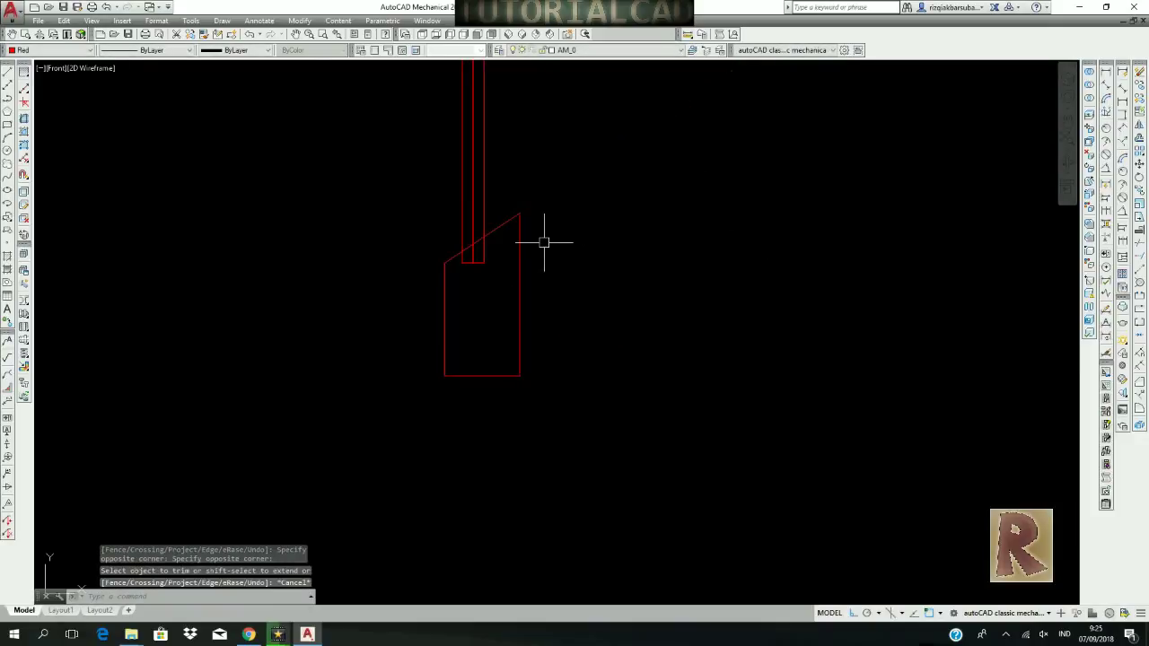
Join the four lines around the left end post's foot into one closed polyline.
type("pe")
key("Return")
left_click(519, 278)
key("Return")
left_click(550, 322)
left_click(570, 407)
left_click(364, 271)
left_click(354, 184)
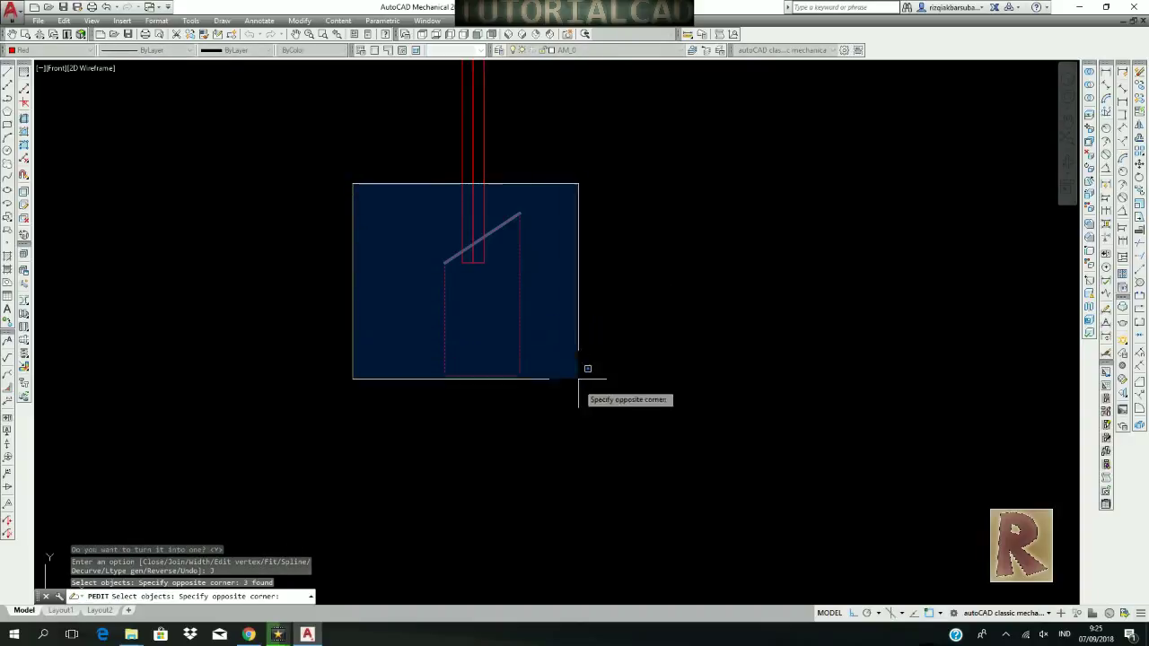
left_click(578, 381)
key("Return")
key("Return")
scroll(460, 322, "down", 7)
left_click(466, 318)
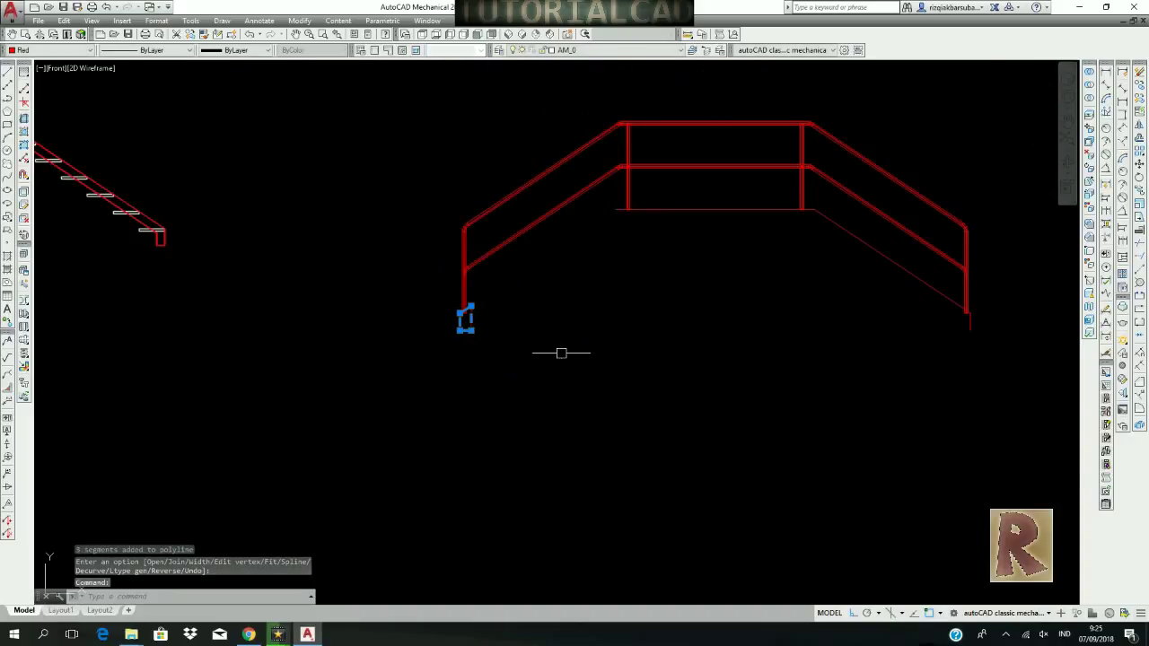
key("Escape")
Extrude the closed profile at the left end post's foot into a solid with the default height of 1000.
left_click(508, 35)
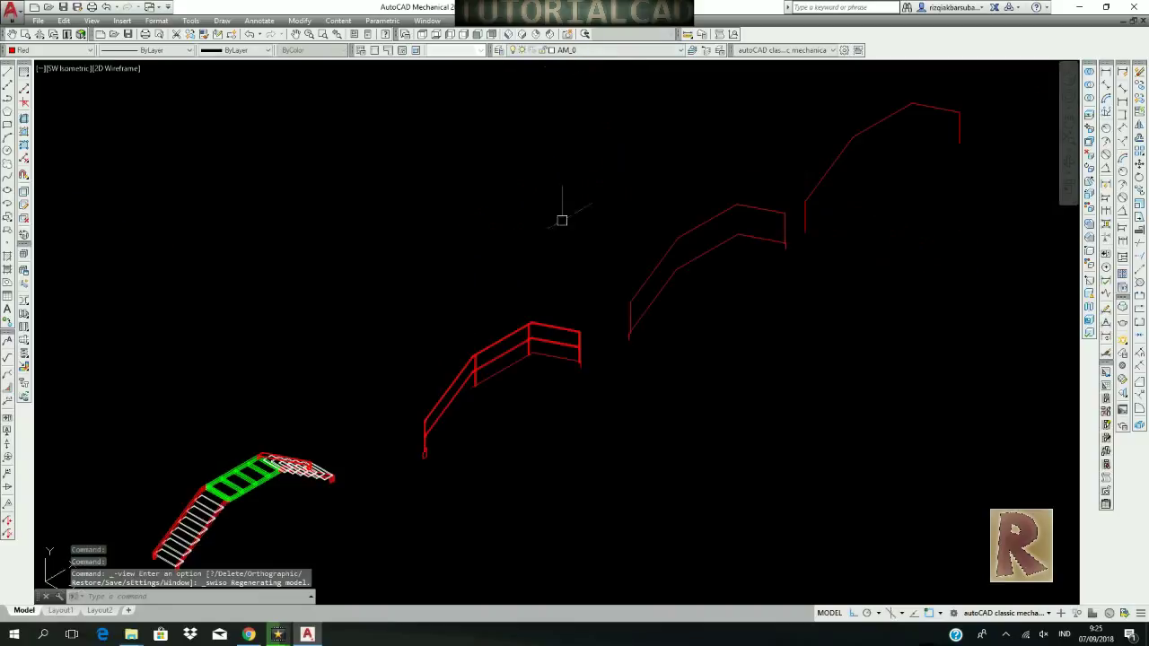
type("ext")
key("Return")
scroll(472, 368, "up", 5)
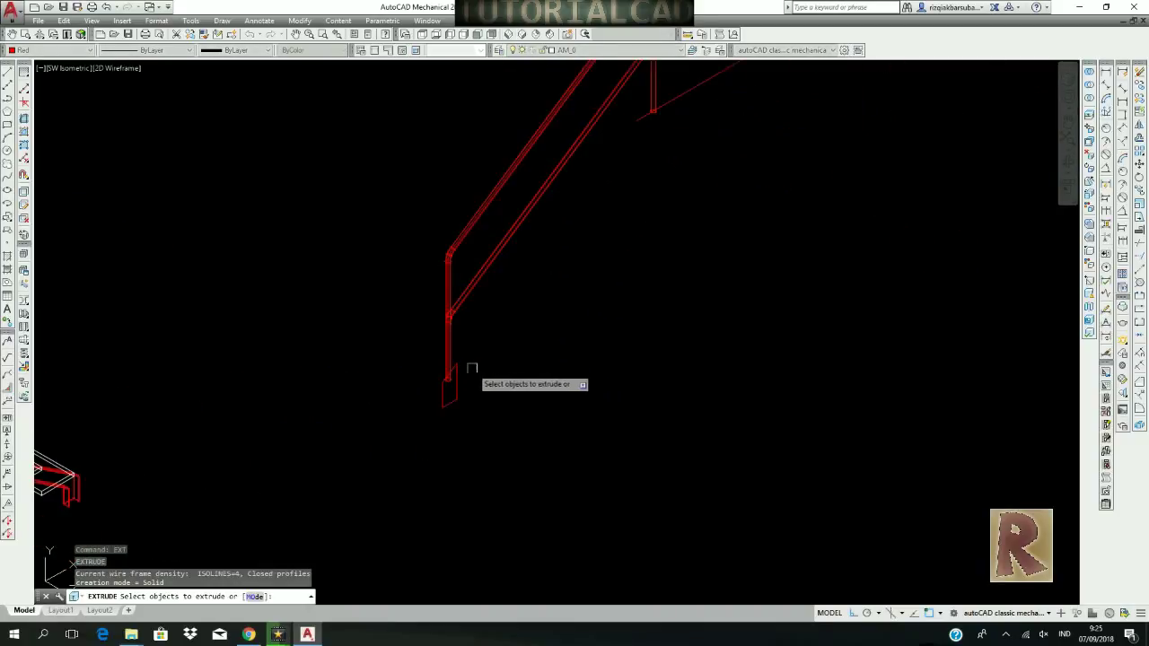
left_click(458, 377)
key("Return")
key("Escape")
Move the extruded block back along the Z axis so that it straddles the left end post's foot.
left_click(562, 439)
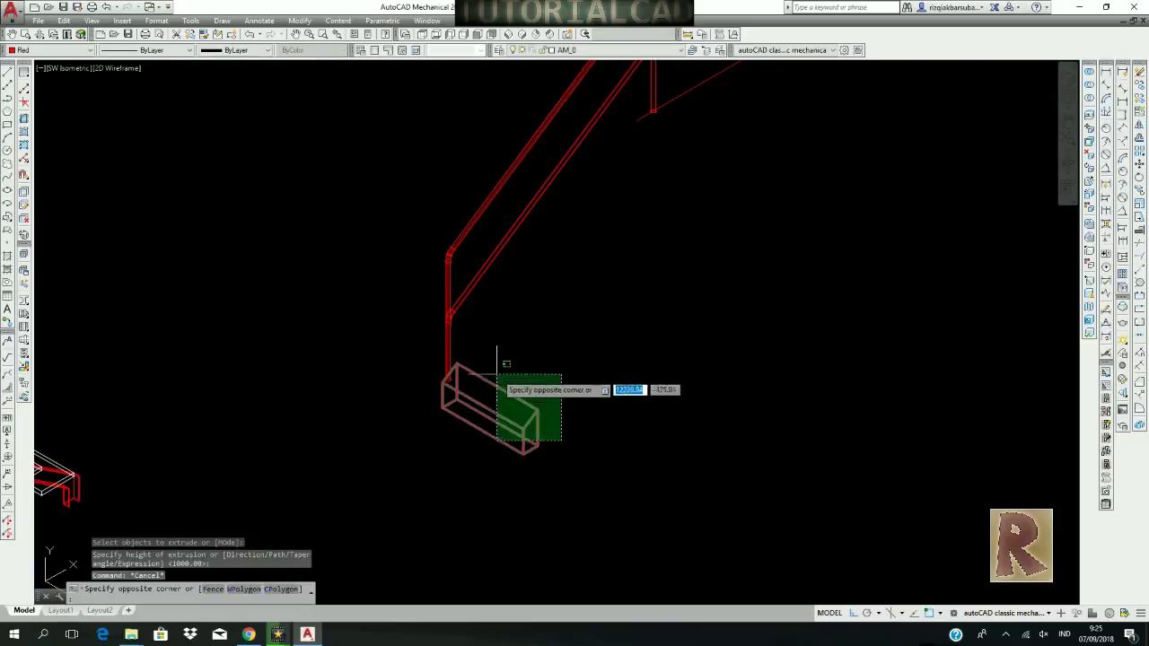
left_click(497, 374)
right_click(507, 288)
mouse_move(547, 388)
left_click(472, 387)
left_click(664, 377)
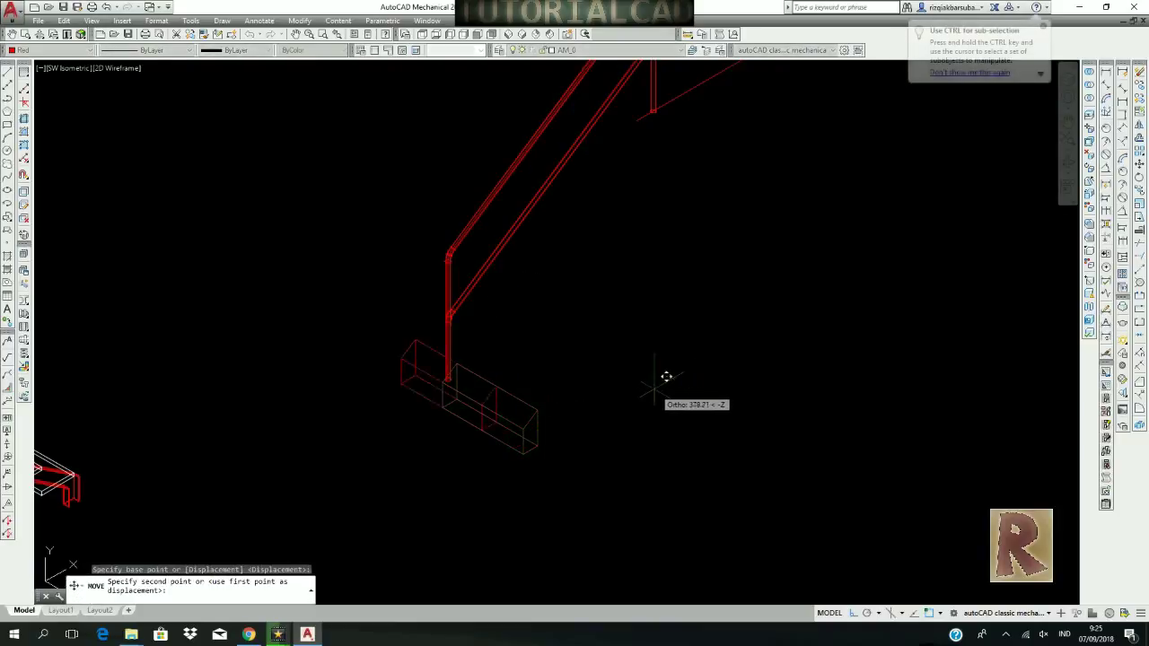
Mirror the block to the right end post about a vertical line through the platform's midpoint, keeping the original.
left_click(478, 34)
scroll(461, 263, "up", 5)
left_click(431, 248)
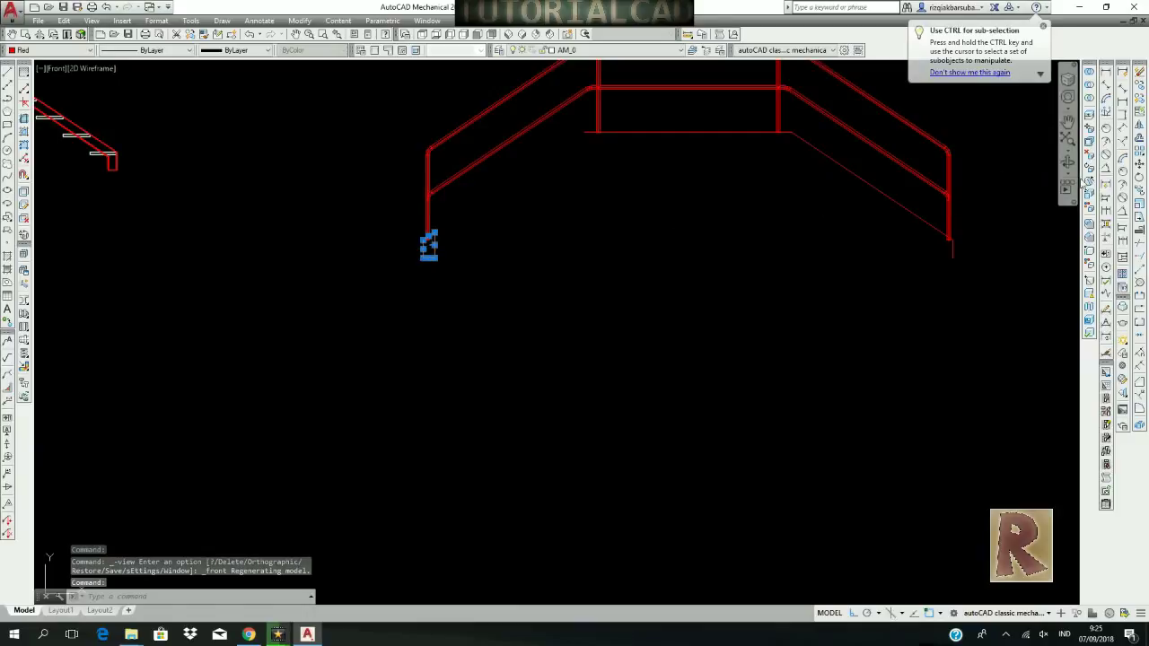
left_click(1138, 139)
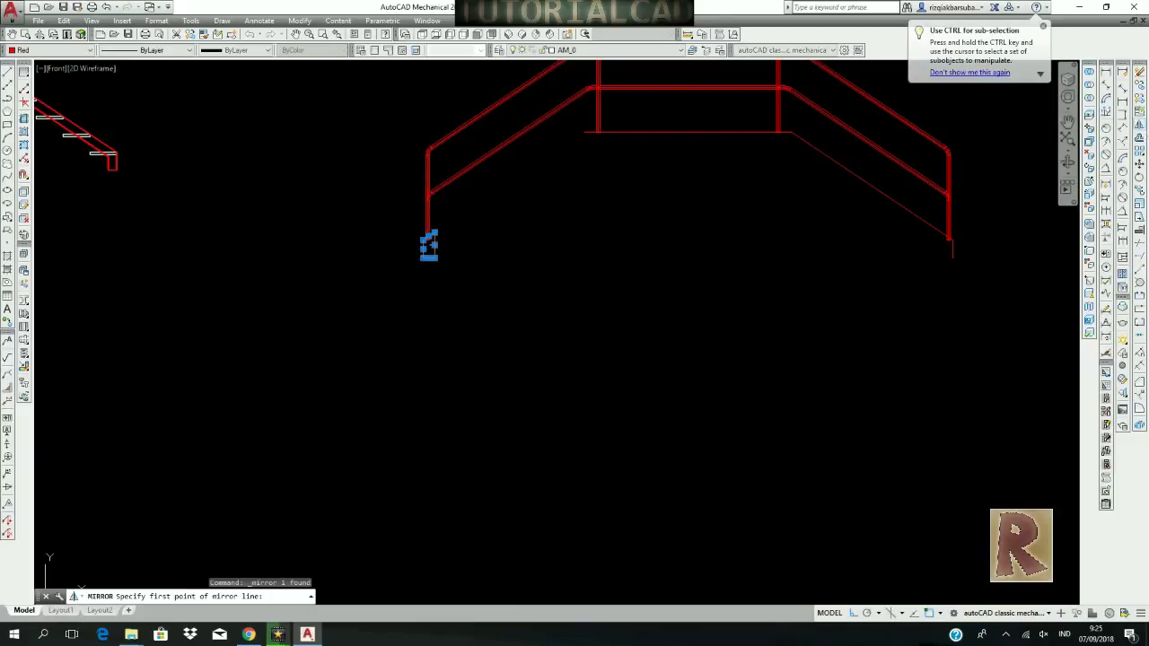
left_click(688, 133)
left_click(675, 244)
key("Return")
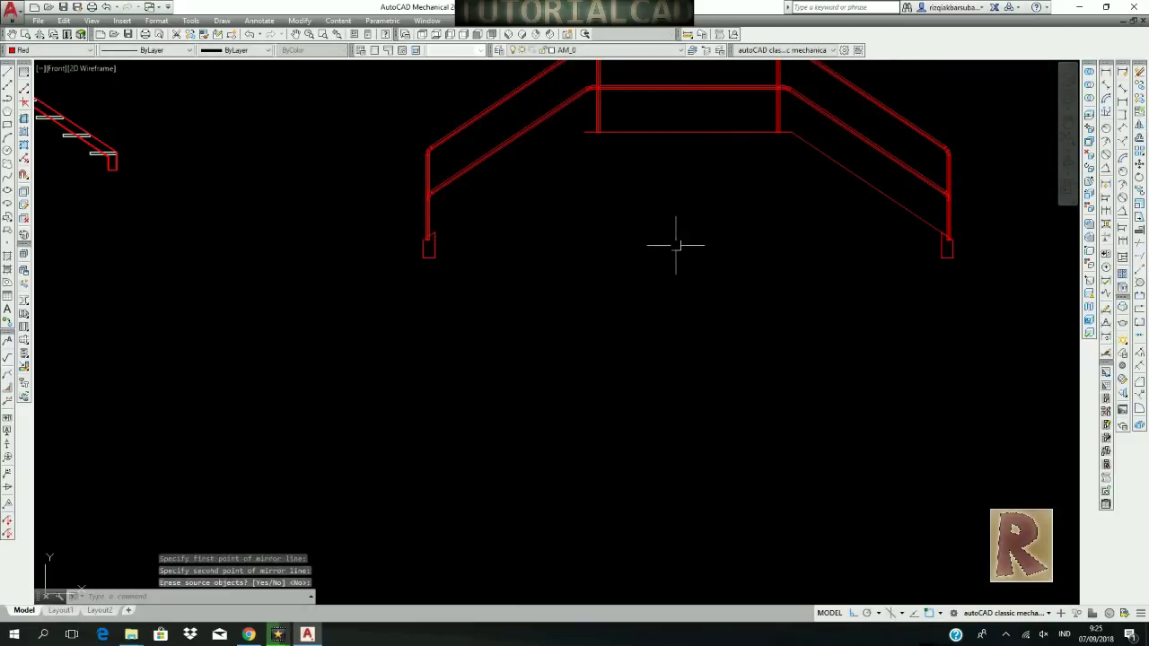
Subtract both end blocks from the handrail solid to cut the end posts' feet to the slope.
left_click(1090, 99)
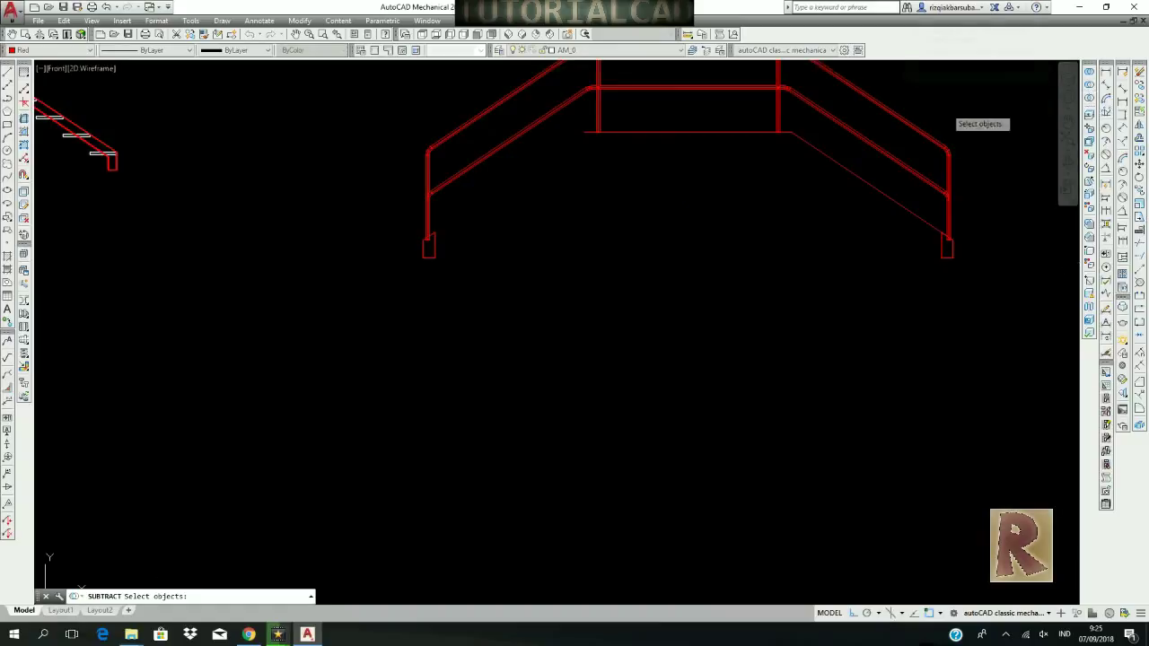
left_click(907, 128)
key("Return")
left_click(939, 254)
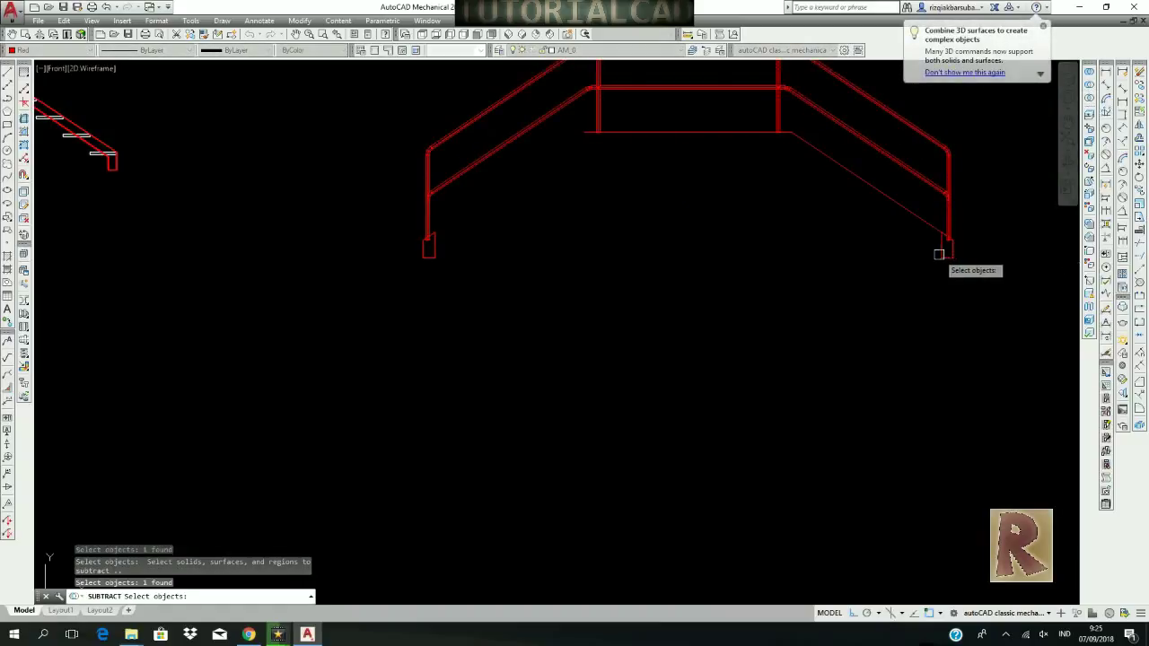
left_click(435, 252)
key("Return")
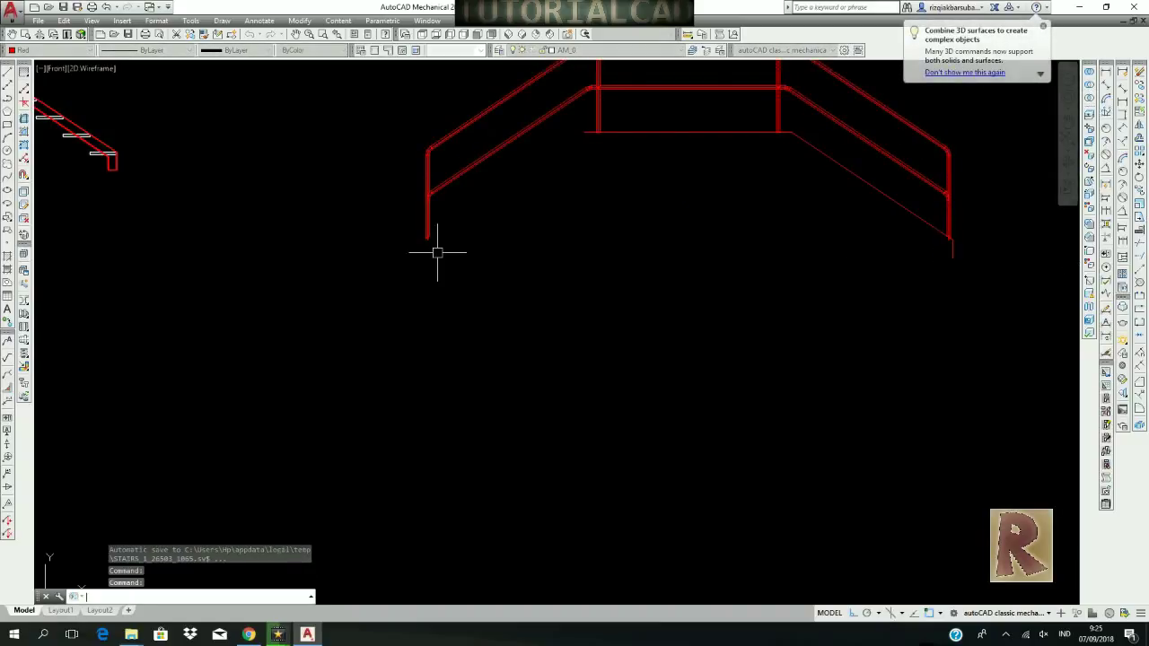
Move the handrail from its lower post end onto the upper edge at the foot of the staircase's rear stringer.
left_click(508, 34)
left_click(490, 386)
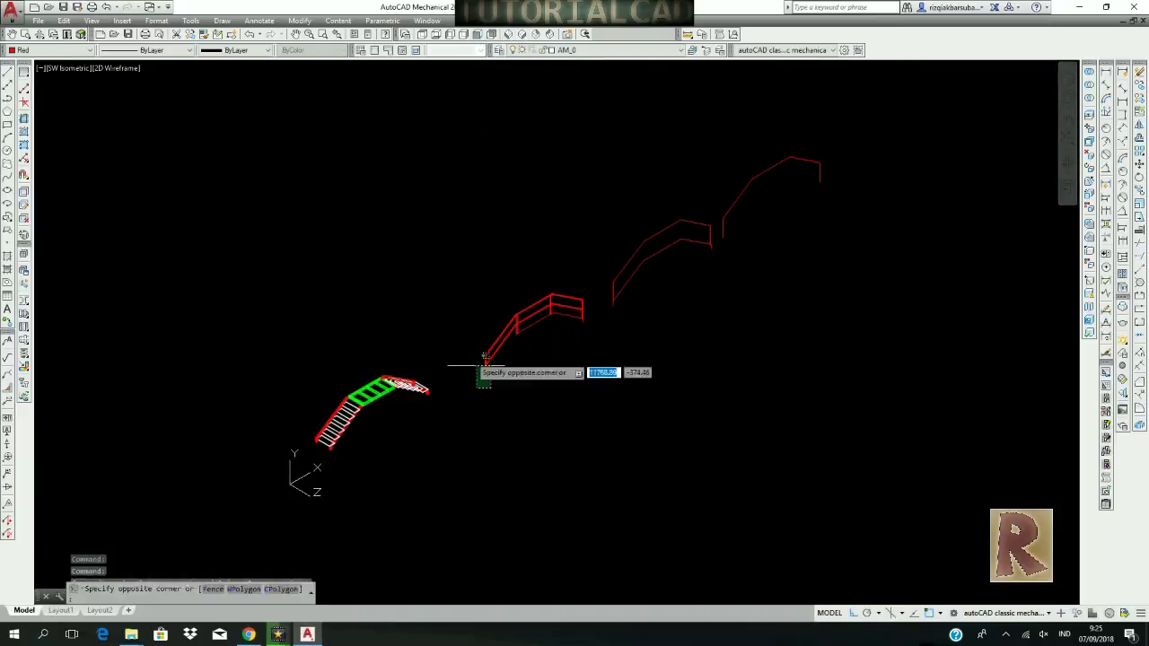
left_click(431, 236)
right_click(431, 236)
mouse_move(495, 336)
left_click(355, 340)
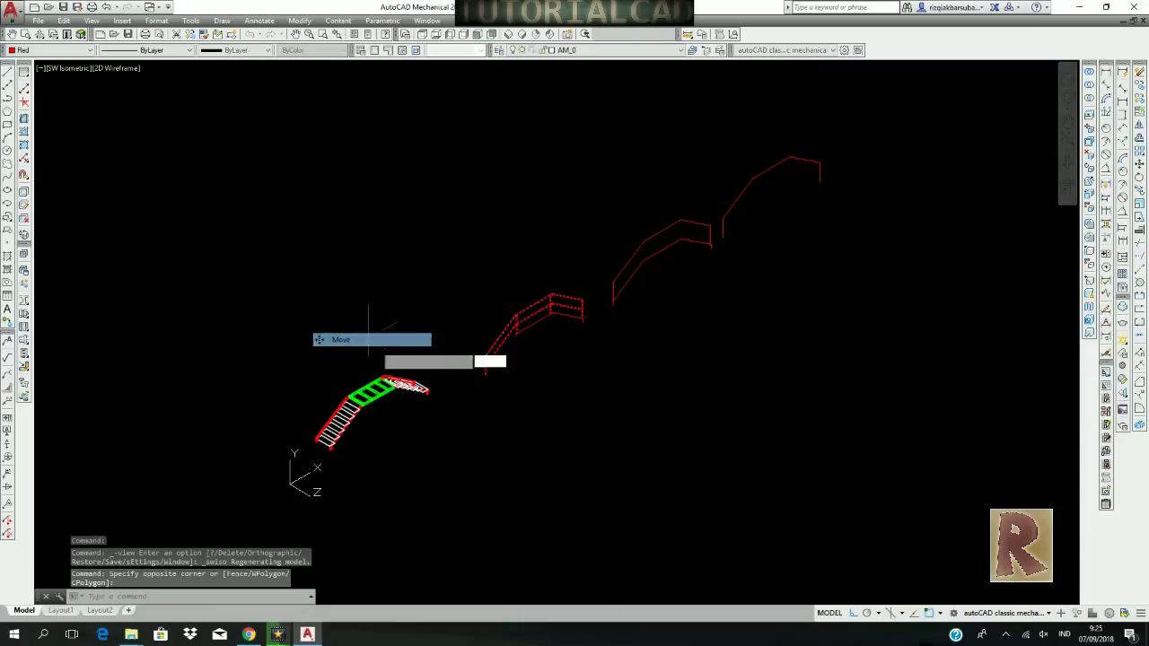
scroll(488, 366, "up", 5)
scroll(582, 270, "up", 5)
left_click(576, 269)
scroll(723, 262, "down", 6)
scroll(521, 305, "up", 8)
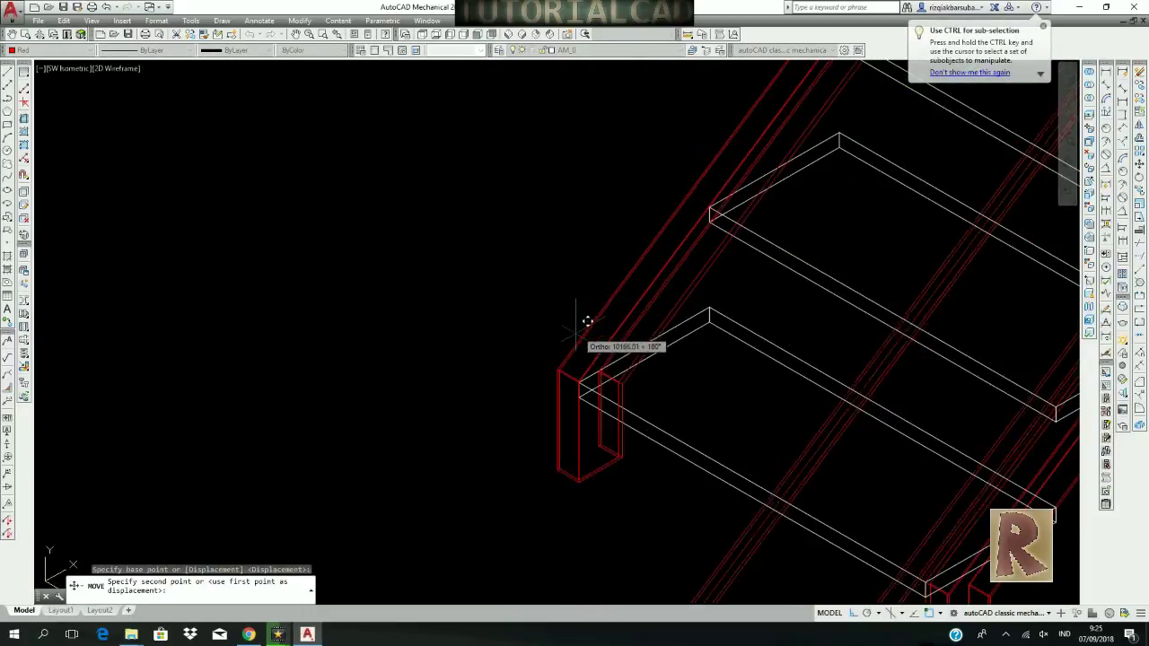
scroll(584, 328, "up", 3)
left_click(561, 428)
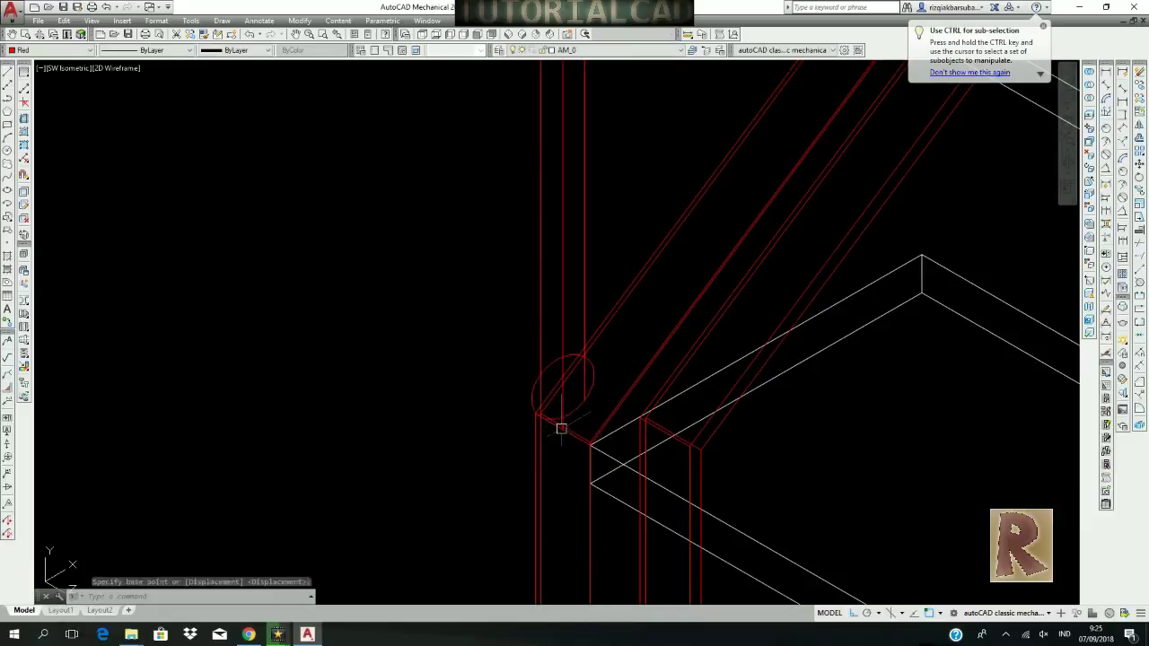
Shift the handrail 50 horizontally inward from the lower end of the left stringer.
scroll(497, 162, "down", 3)
left_click(452, 36)
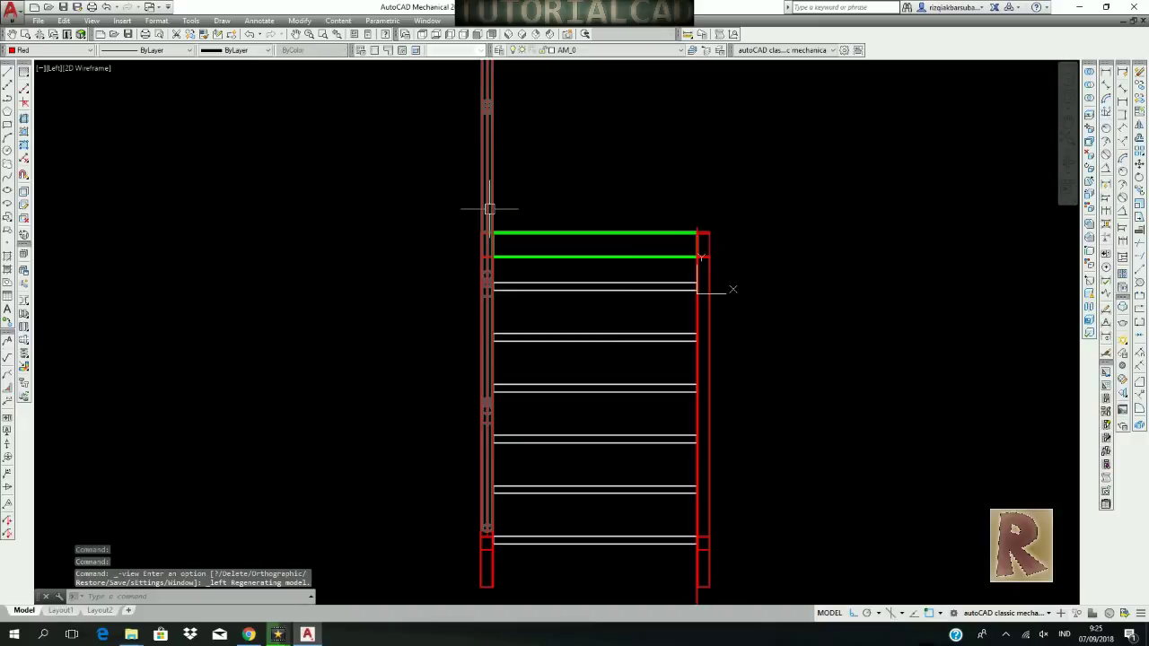
left_click(478, 35)
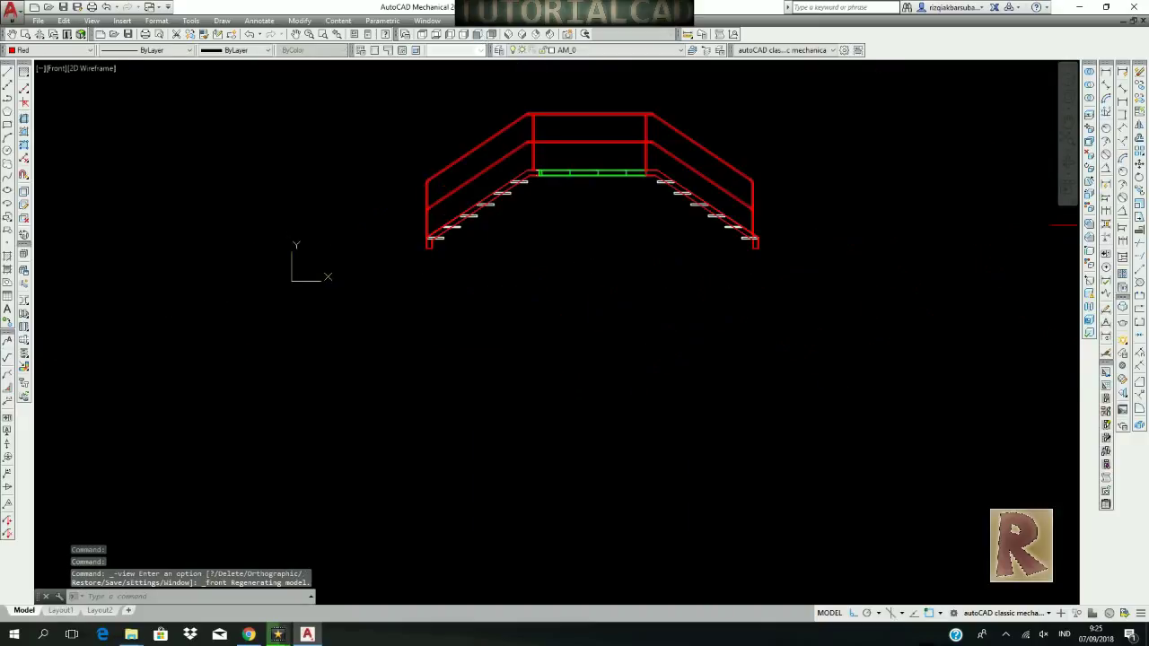
left_click(646, 193)
left_click(458, 145)
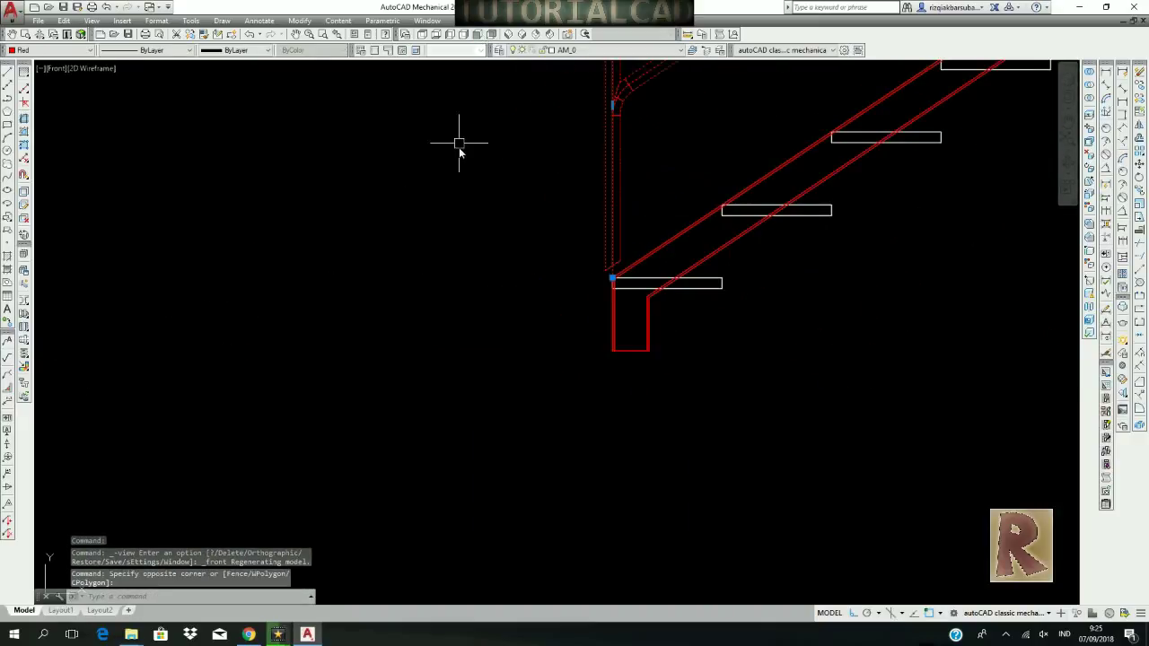
right_click(458, 145)
mouse_move(505, 243)
left_click(441, 244)
left_click(748, 380)
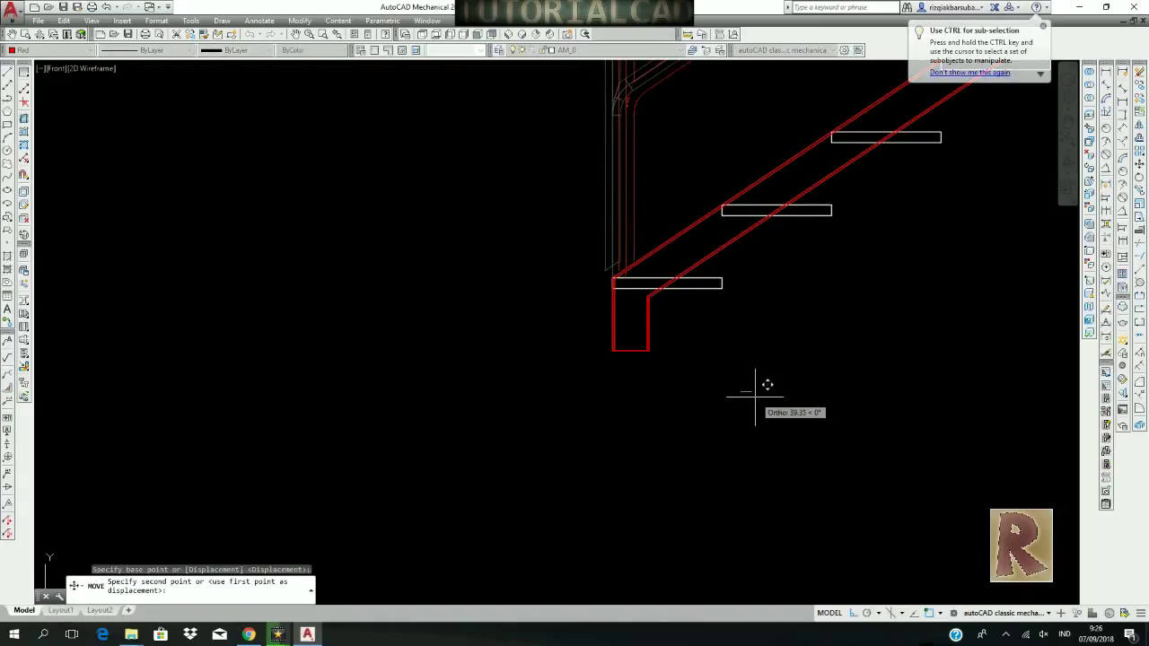
type("50")
key("Return")
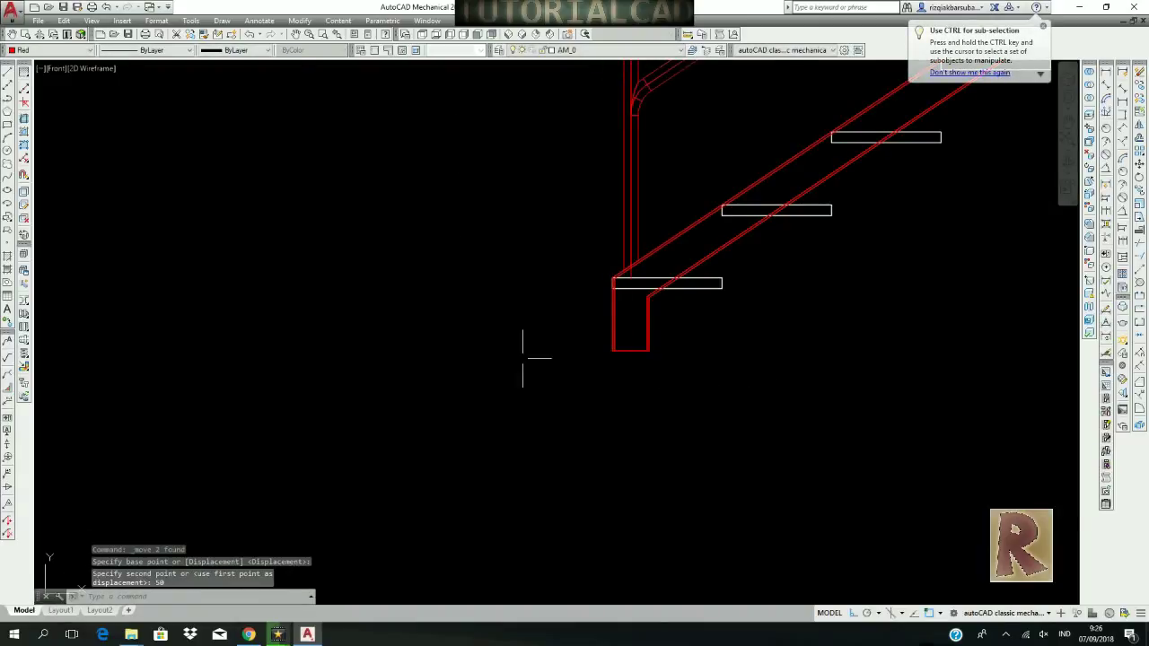
Erase the leftover handrail construction outlines beside the staircase.
scroll(539, 358, "down", 5)
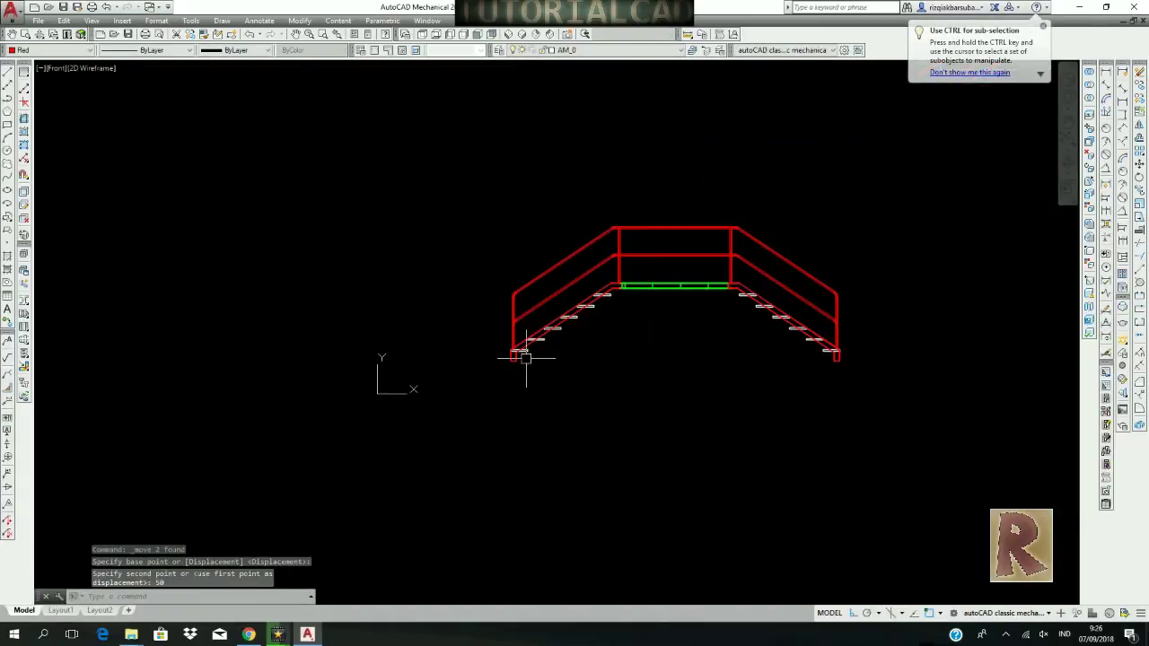
left_click(509, 34)
scroll(609, 245, "down", 4)
left_click(775, 366)
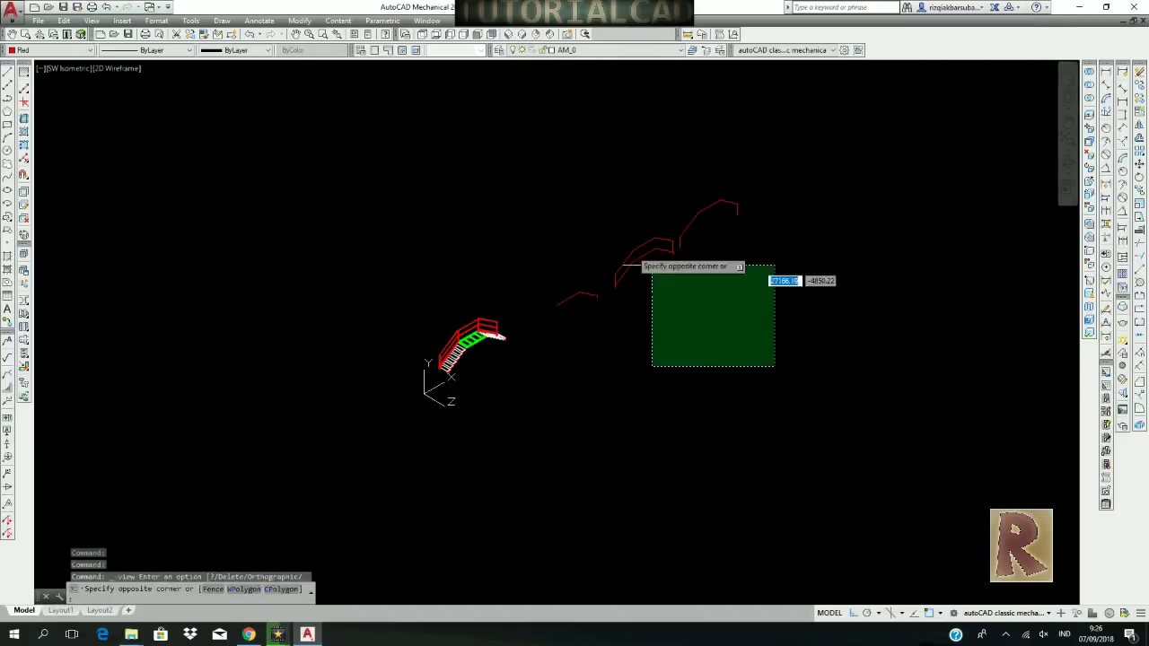
left_click(549, 152)
key("Delete")
Change the handrail's colour to Blue.
scroll(467, 296, "up", 5)
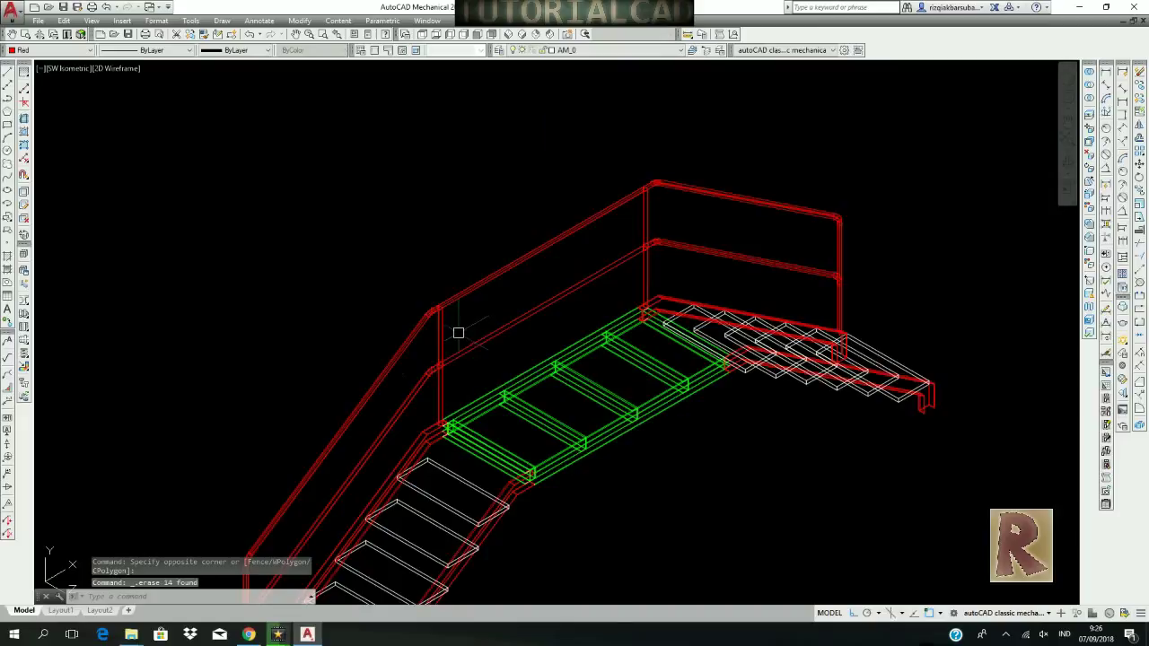
left_click(70, 51)
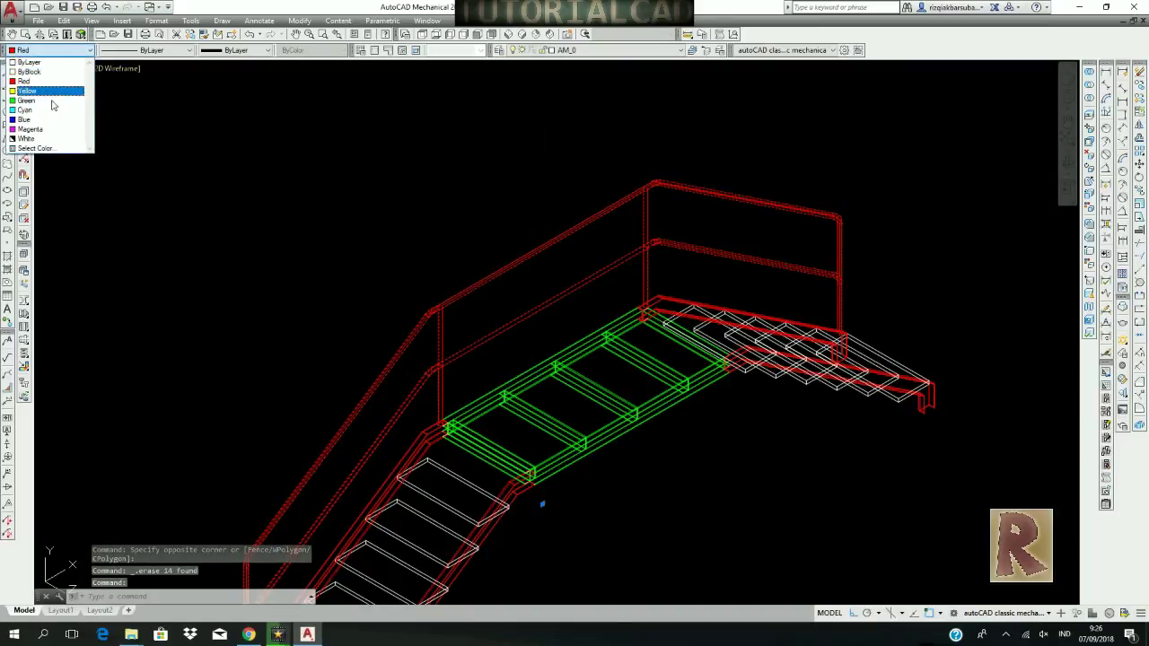
left_click(45, 122)
scroll(506, 213, "down", 3)
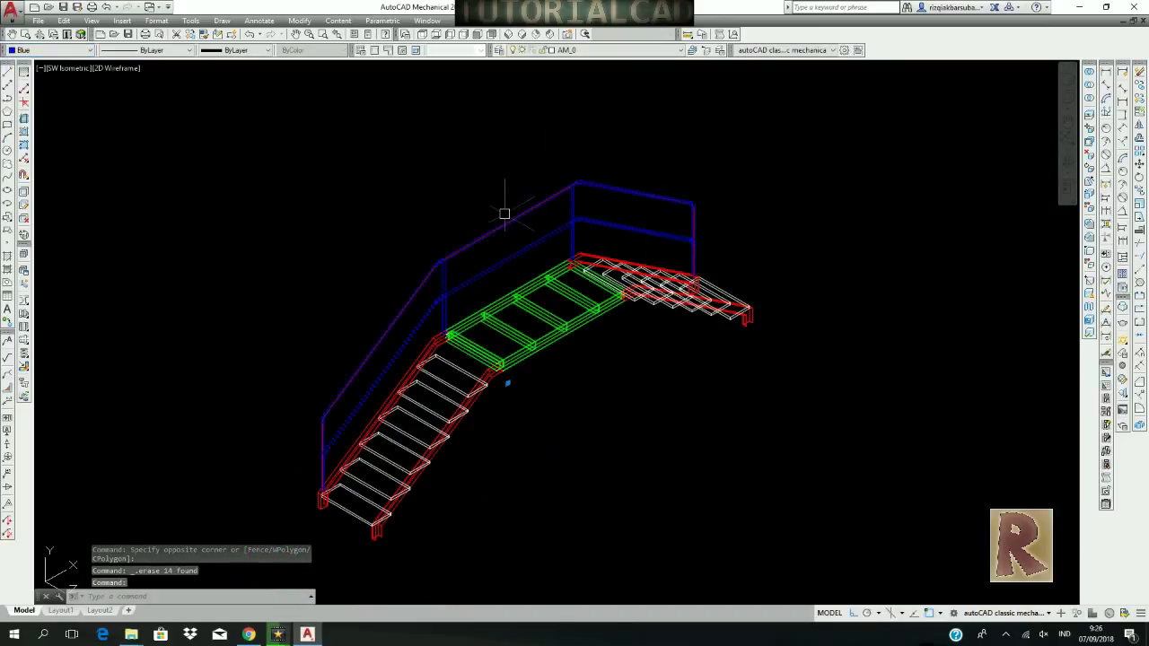
key("Escape")
Mirror the handrail to the staircase's other side about its lengthwise centre line, keeping the original.
left_click(422, 34)
scroll(503, 201, "down", 3)
scroll(423, 205, "up", 5)
left_click(415, 229)
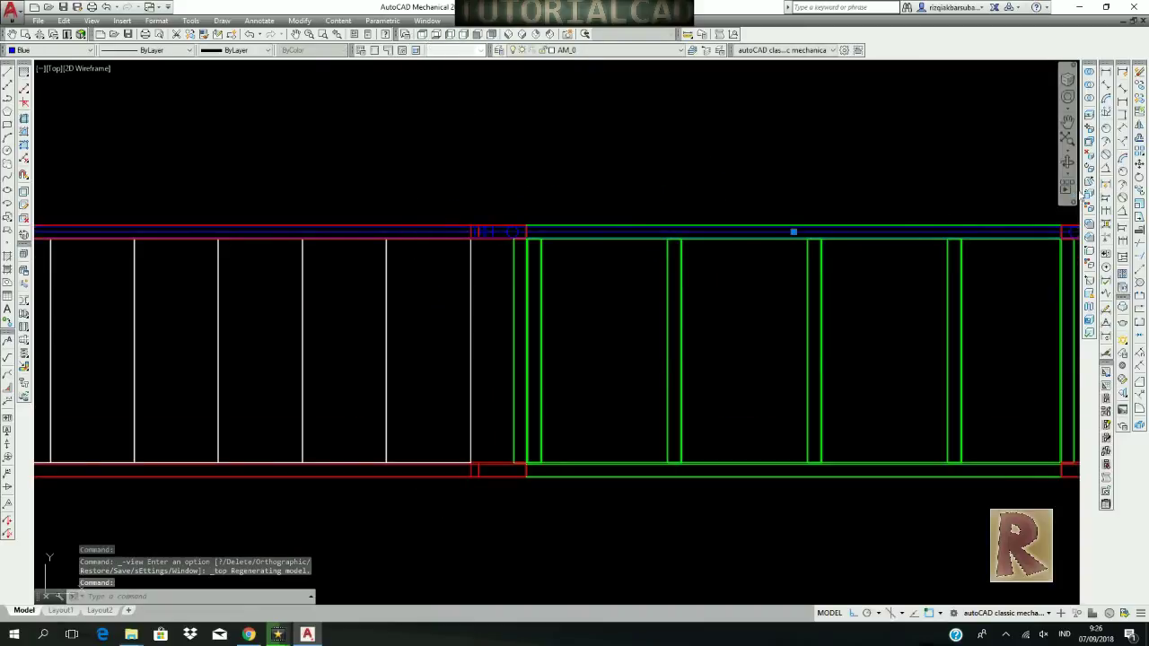
left_click(1138, 128)
scroll(683, 260, "down", 4)
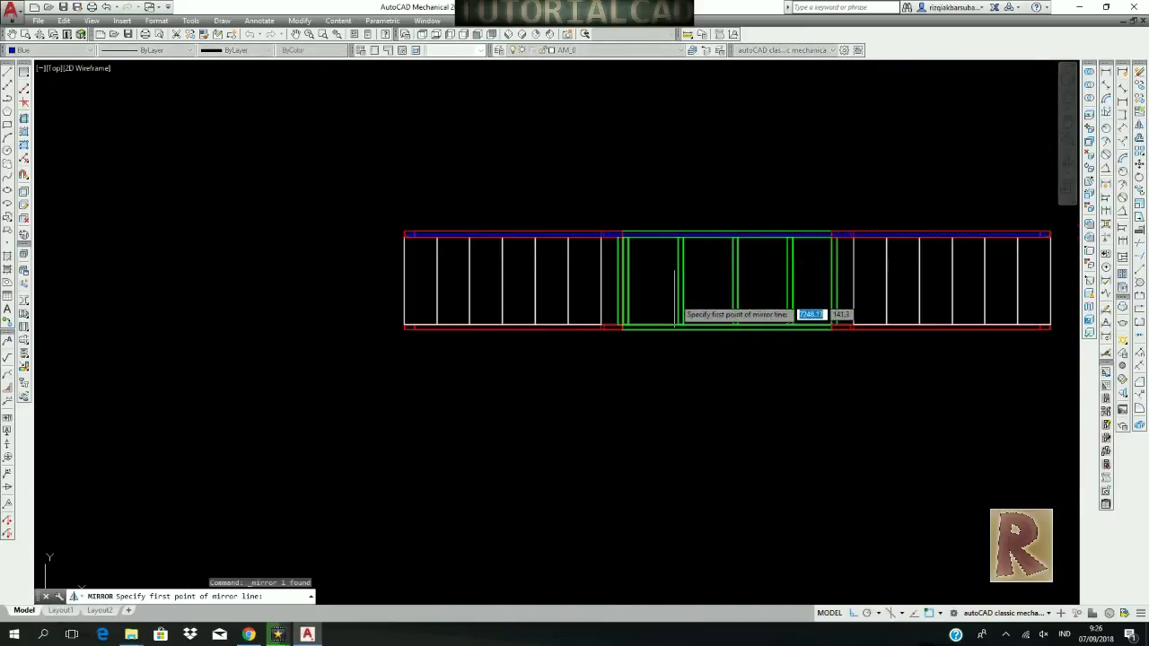
left_click(677, 281)
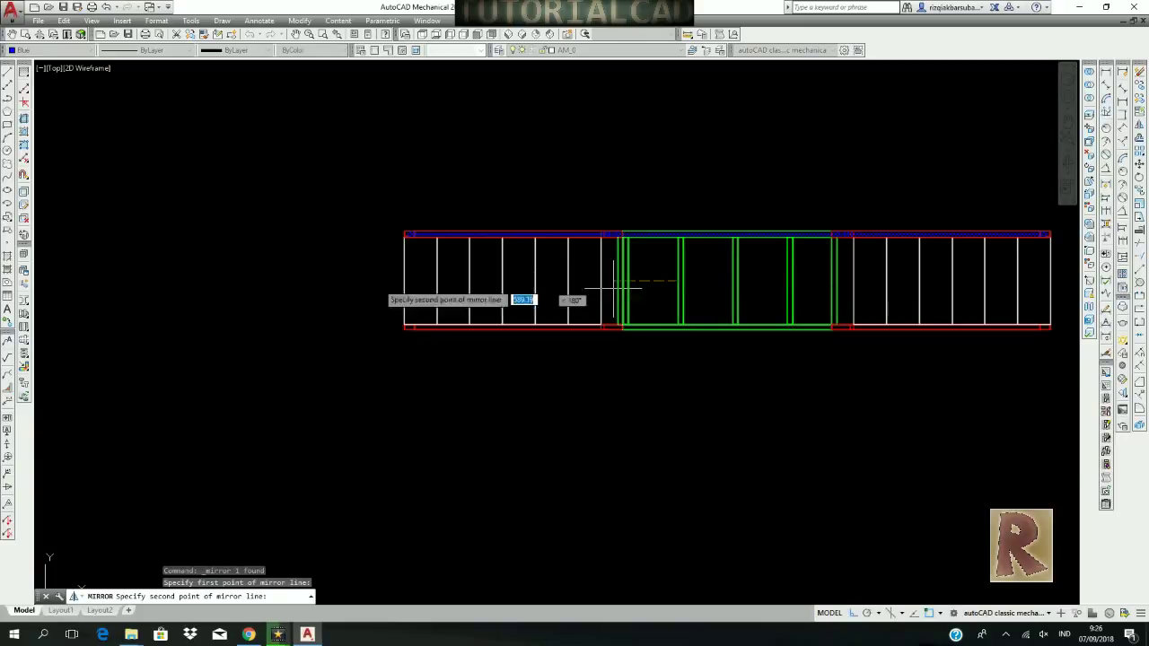
left_click(235, 282)
key("Return")
Show the finished staircase in a south-west isometric view with the Conceptual visual style.
left_click(510, 50)
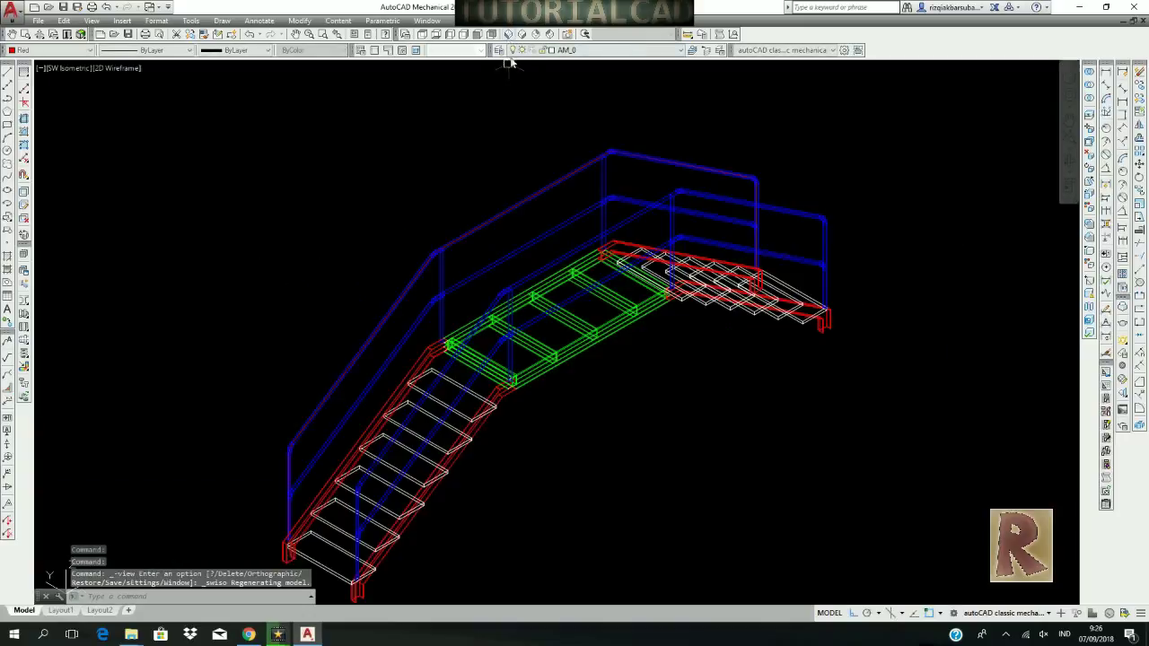
scroll(593, 269, "down", 4)
middle_click_drag(598, 323, 408, 346)
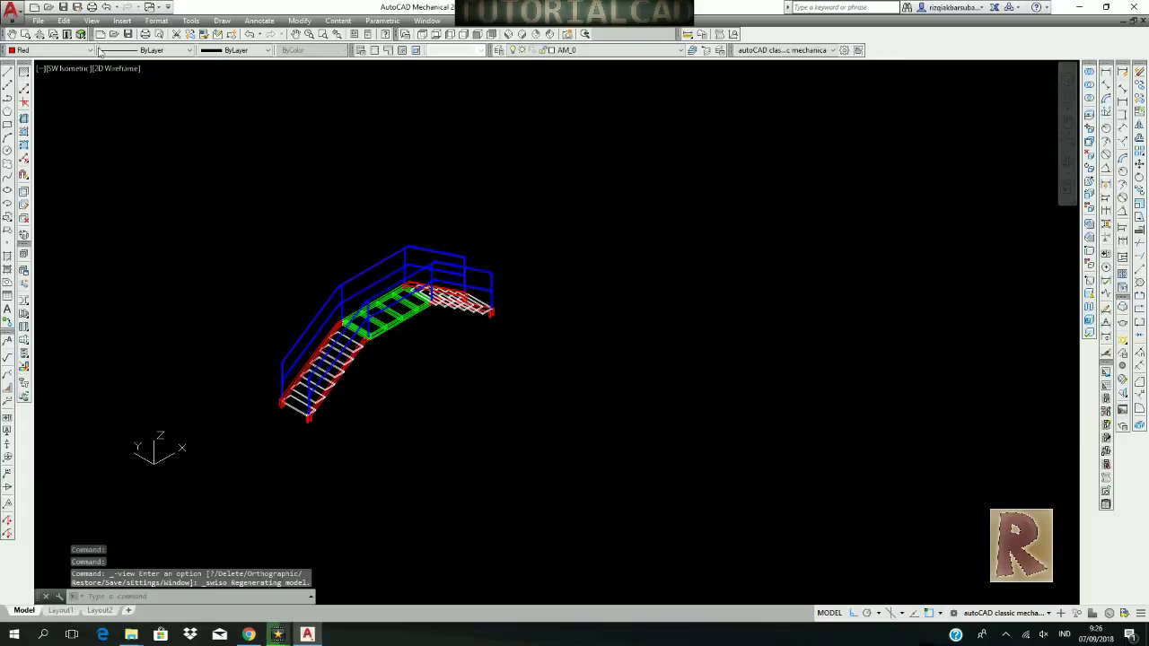
left_click_drag(80, 34, 82, 126)
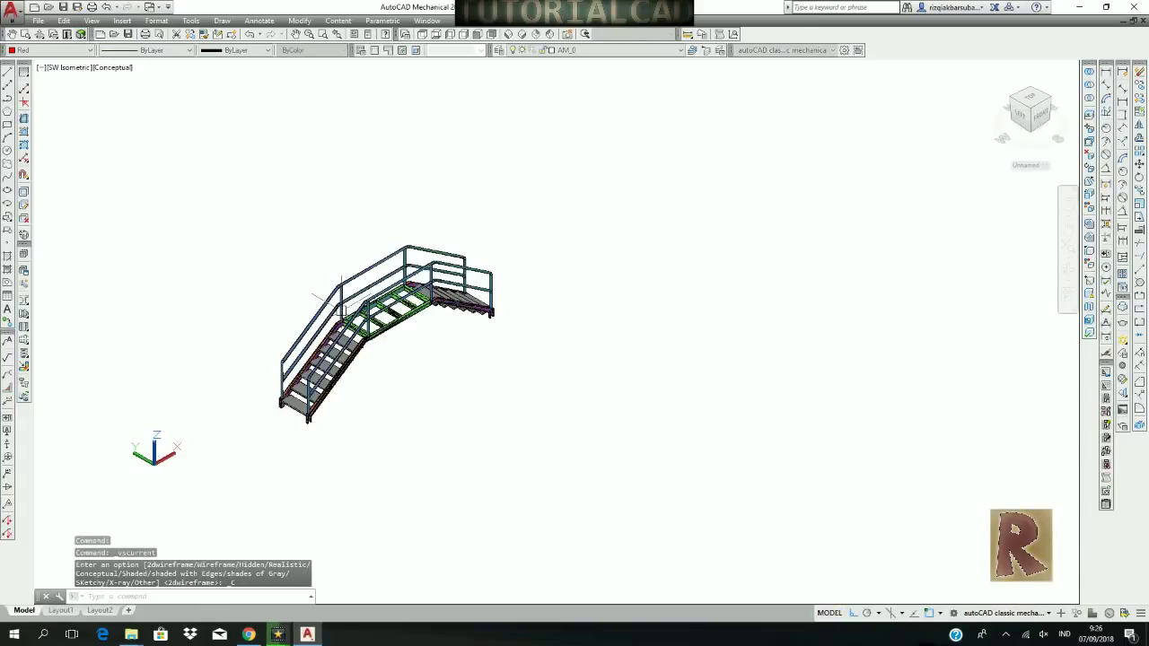
scroll(334, 314, "up", 2)
scroll(440, 364, "up", 2)
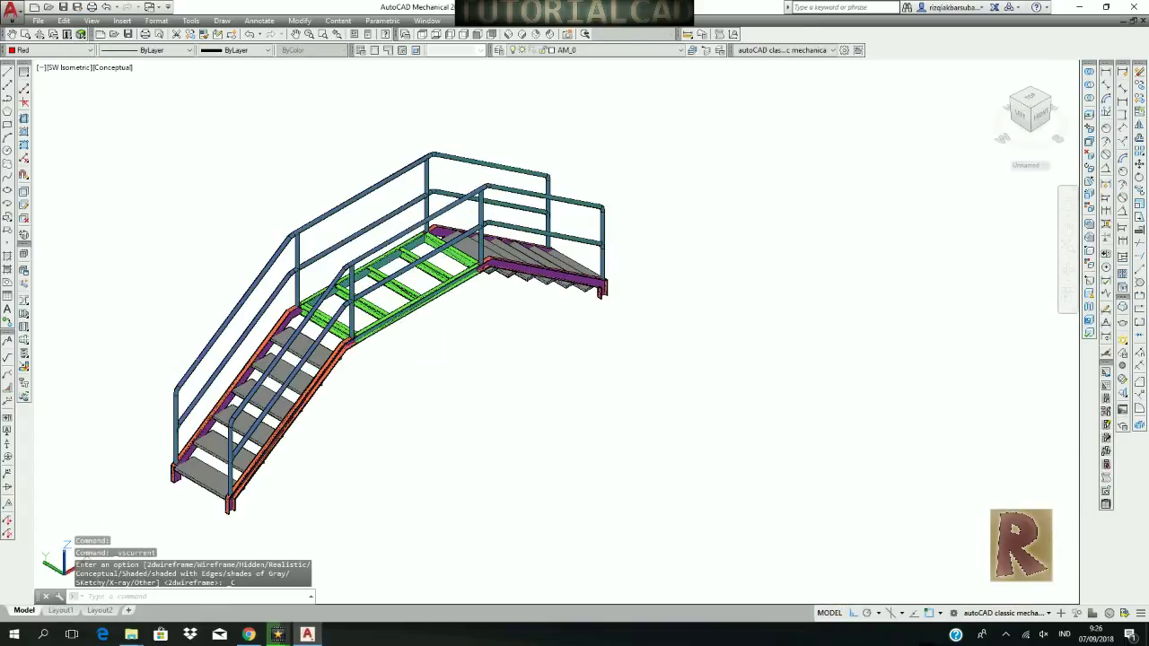
middle_click_drag(452, 366, 450, 388)
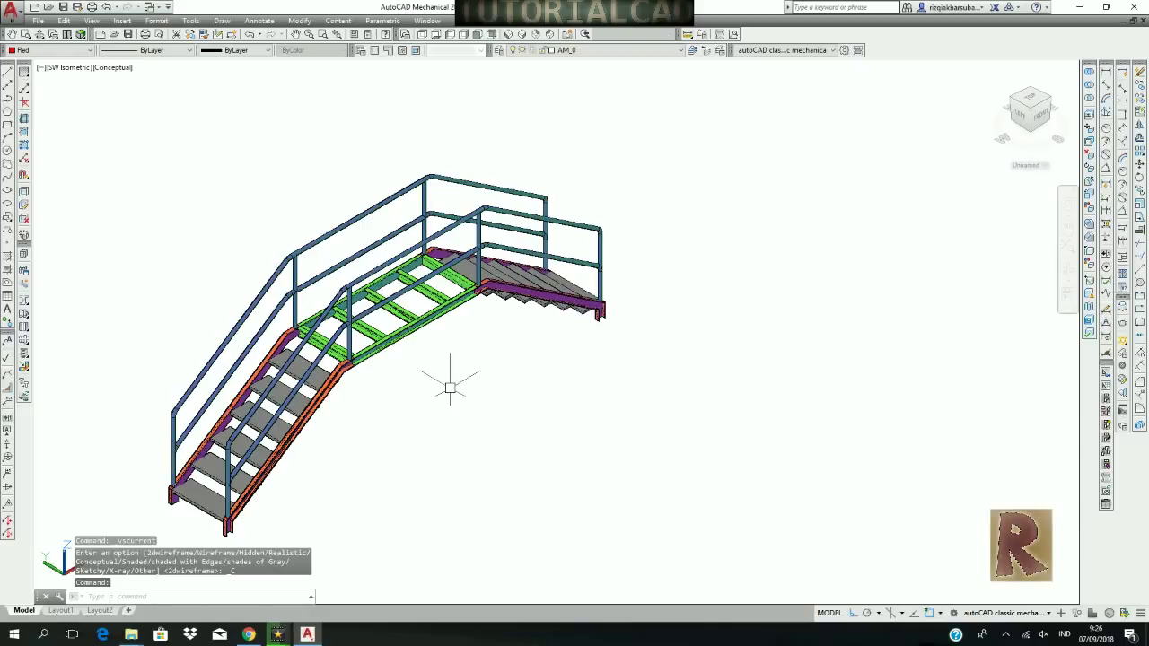
Show the staircase from the top view in the 2D Wireframe visual style.
middle_click_drag(450, 388, 618, 393)
key("Escape")
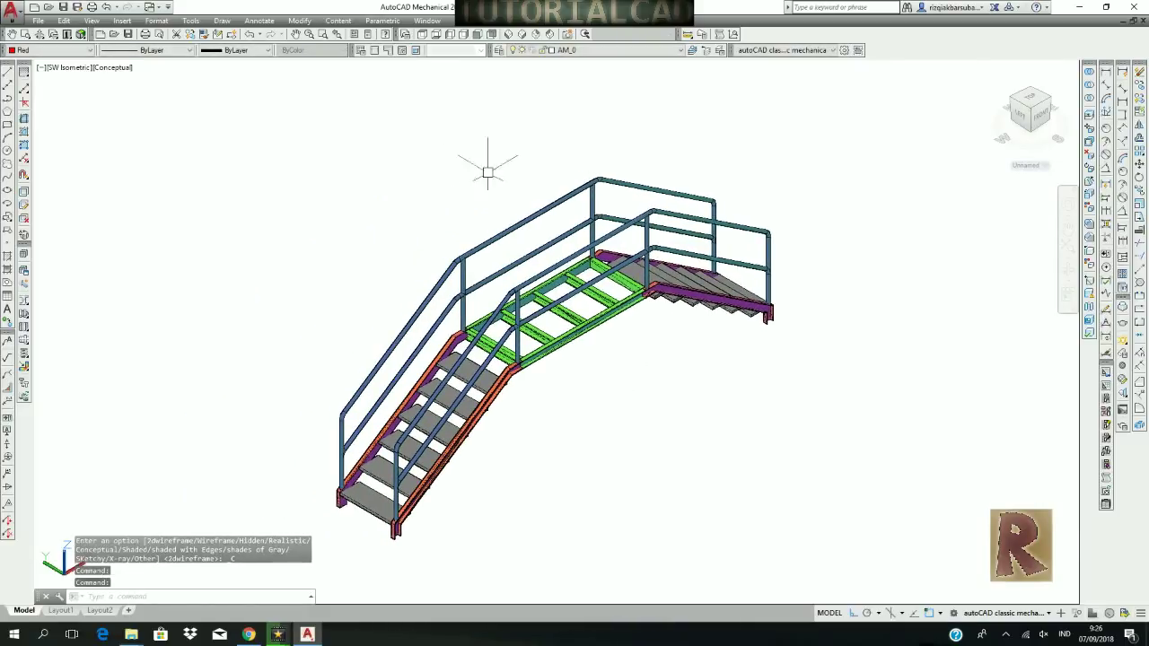
left_click(435, 34)
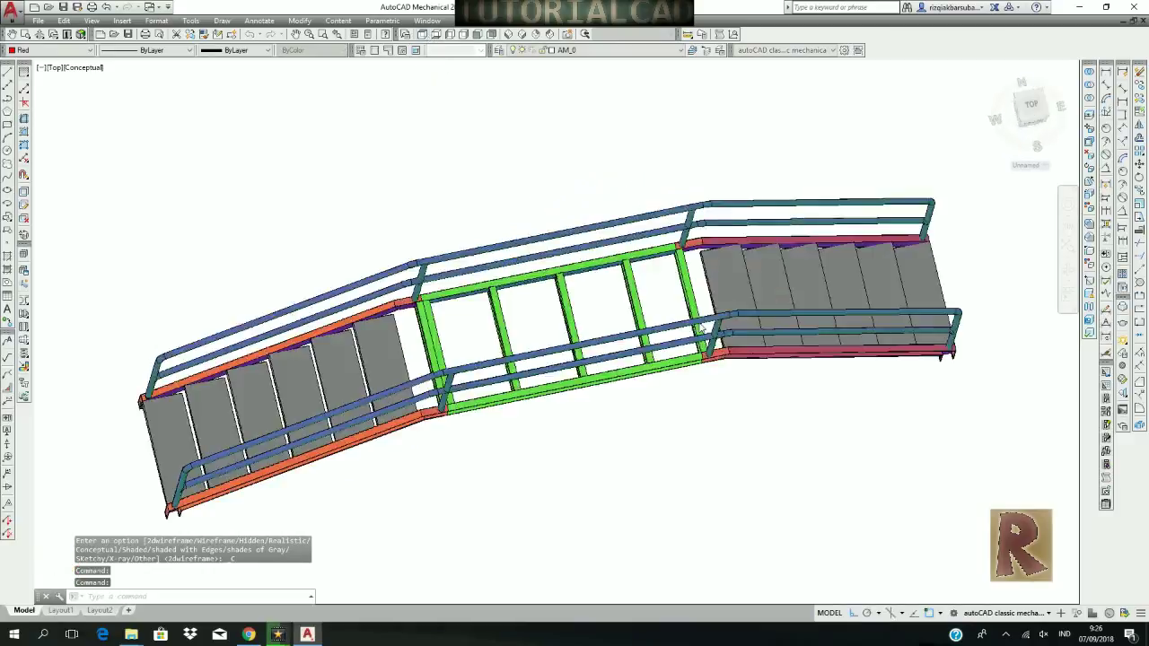
scroll(574, 220, "up", 2)
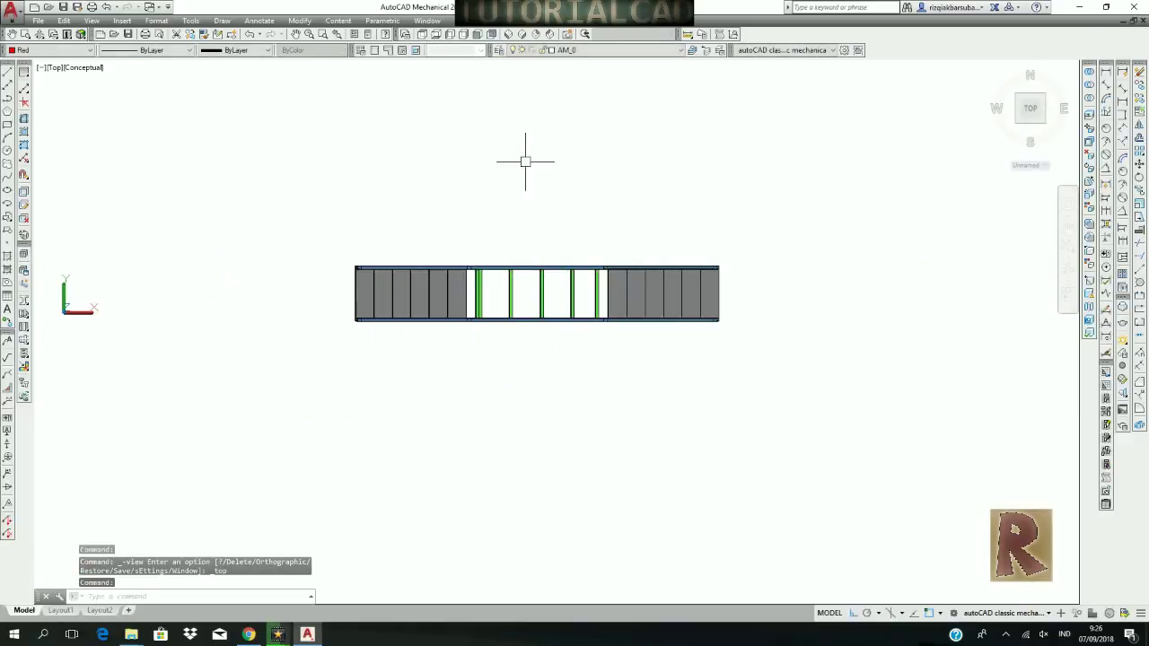
left_click(81, 34)
scroll(510, 270, "up", 5)
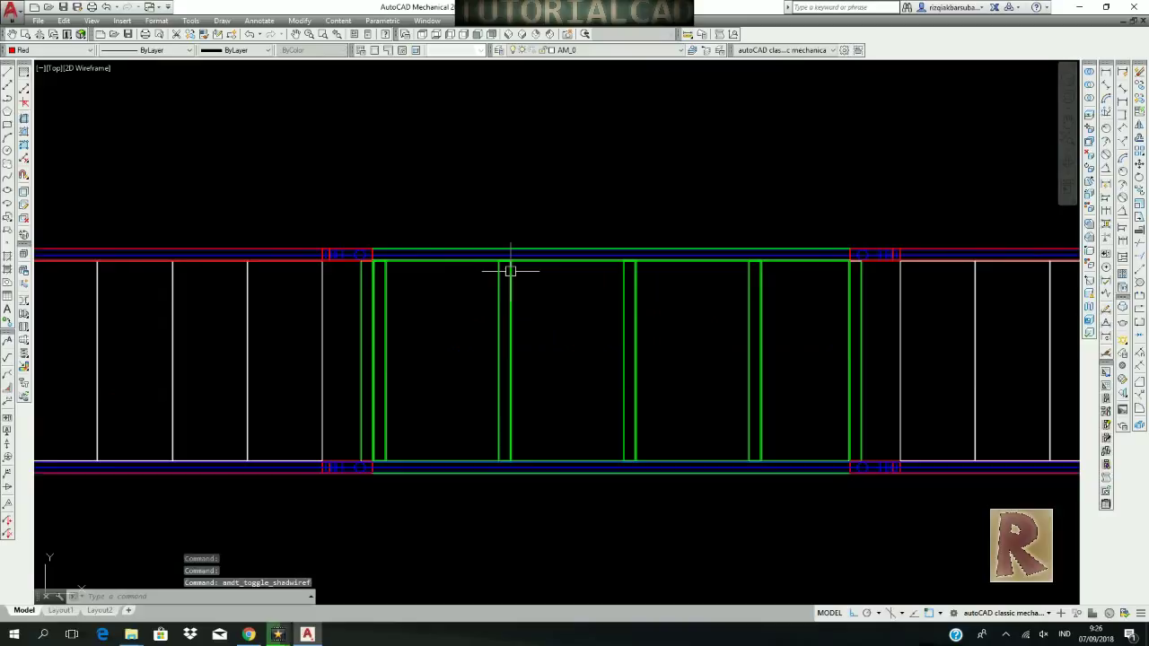
Place a horizontal linear dimension above the platform, between the stringer joints at its two ends.
left_click(1106, 78)
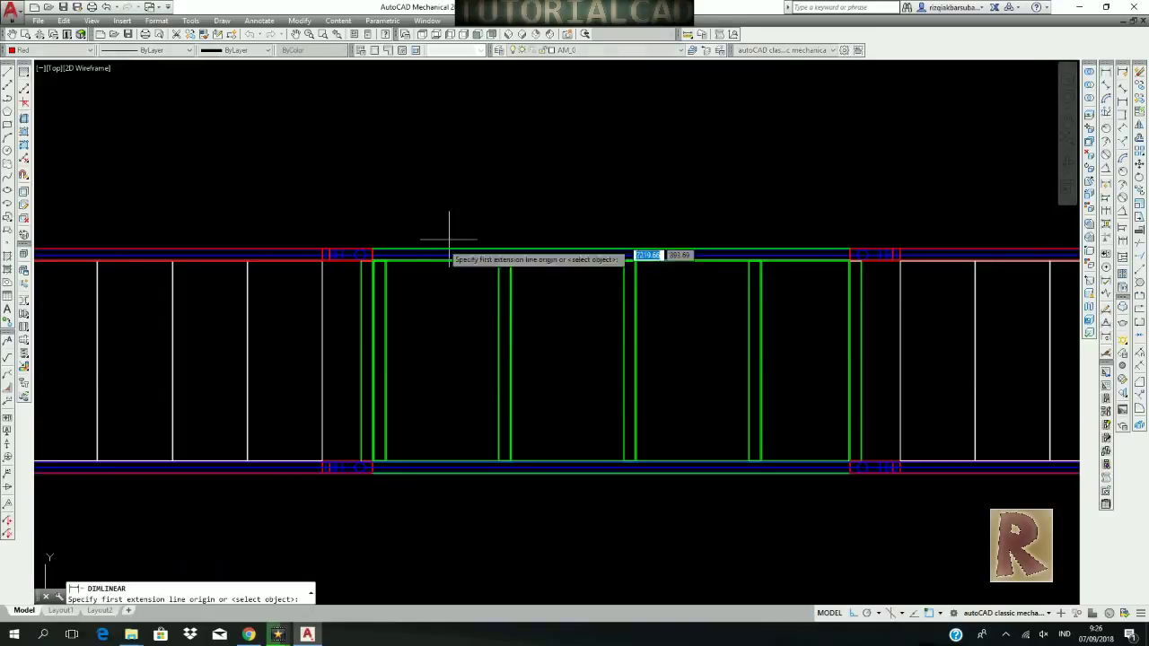
scroll(333, 254, "up", 5)
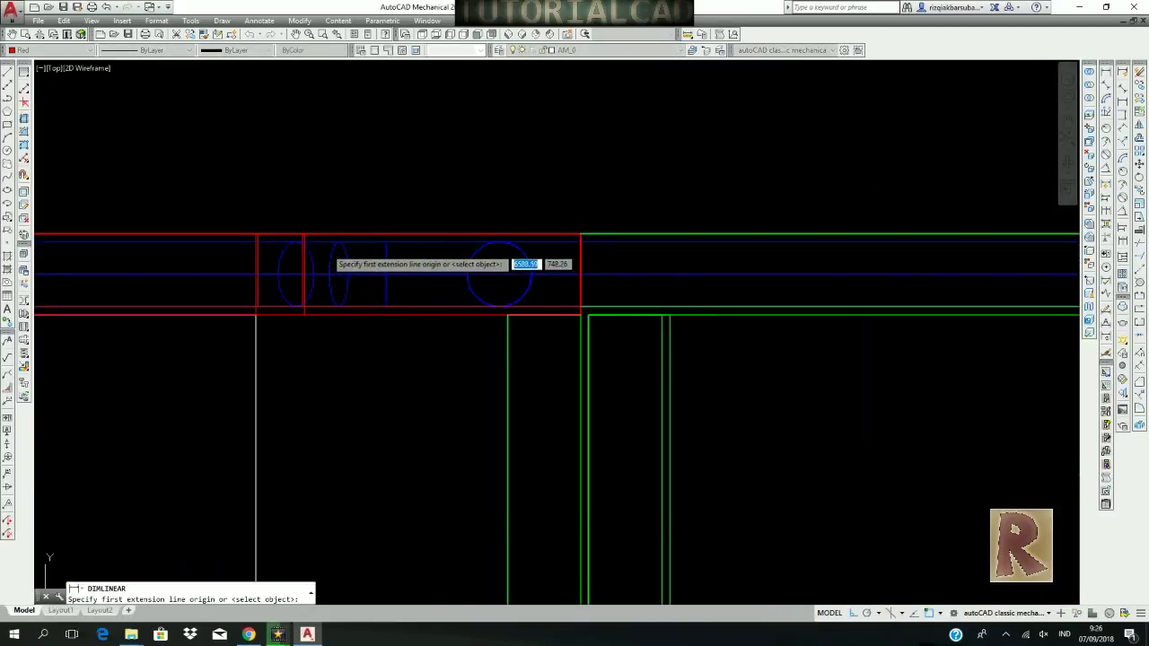
left_click(303, 262)
scroll(265, 285, "down", 8)
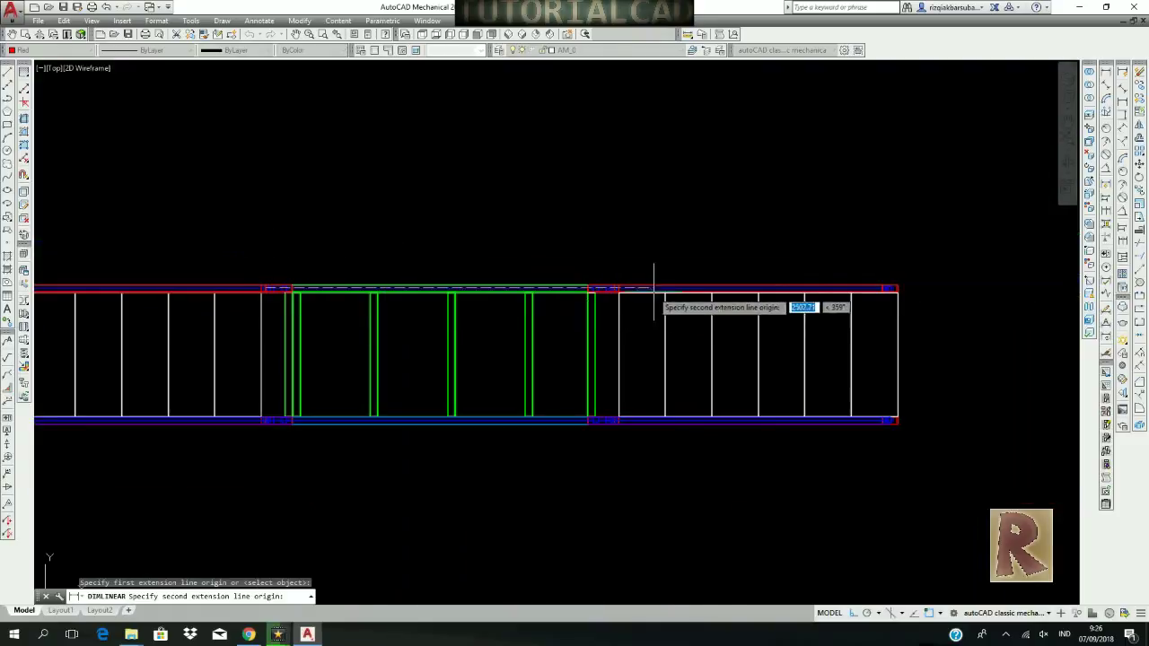
scroll(608, 287, "up", 8)
scroll(673, 285, "up", 3)
left_click(690, 277)
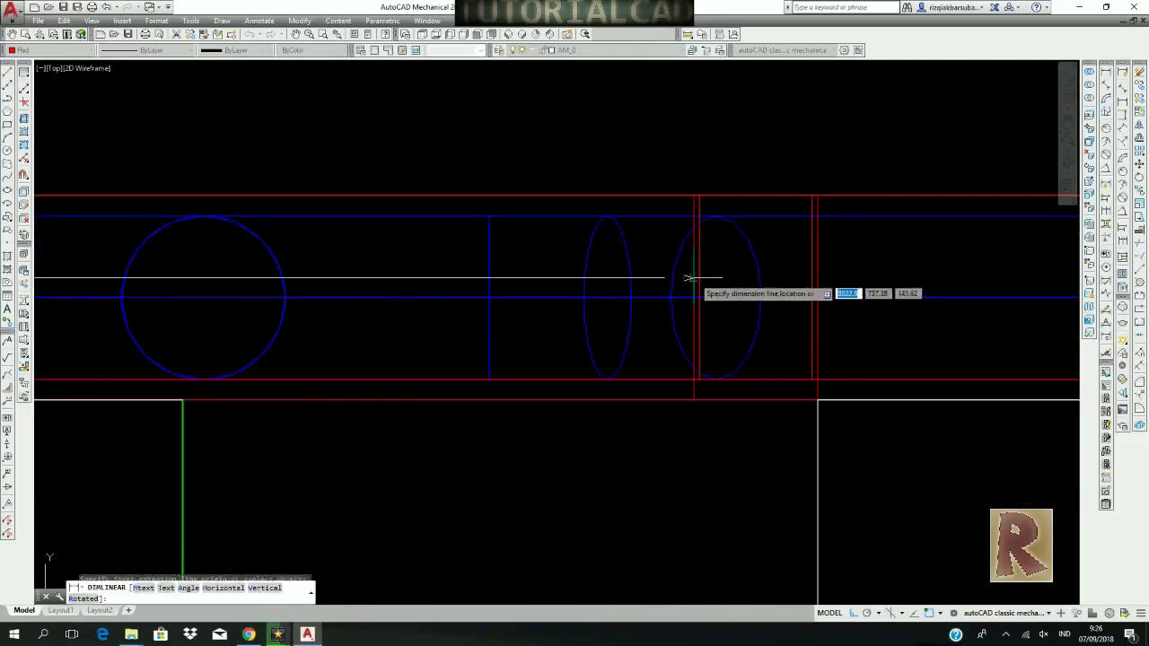
scroll(678, 306, "down", 6)
left_click(438, 232)
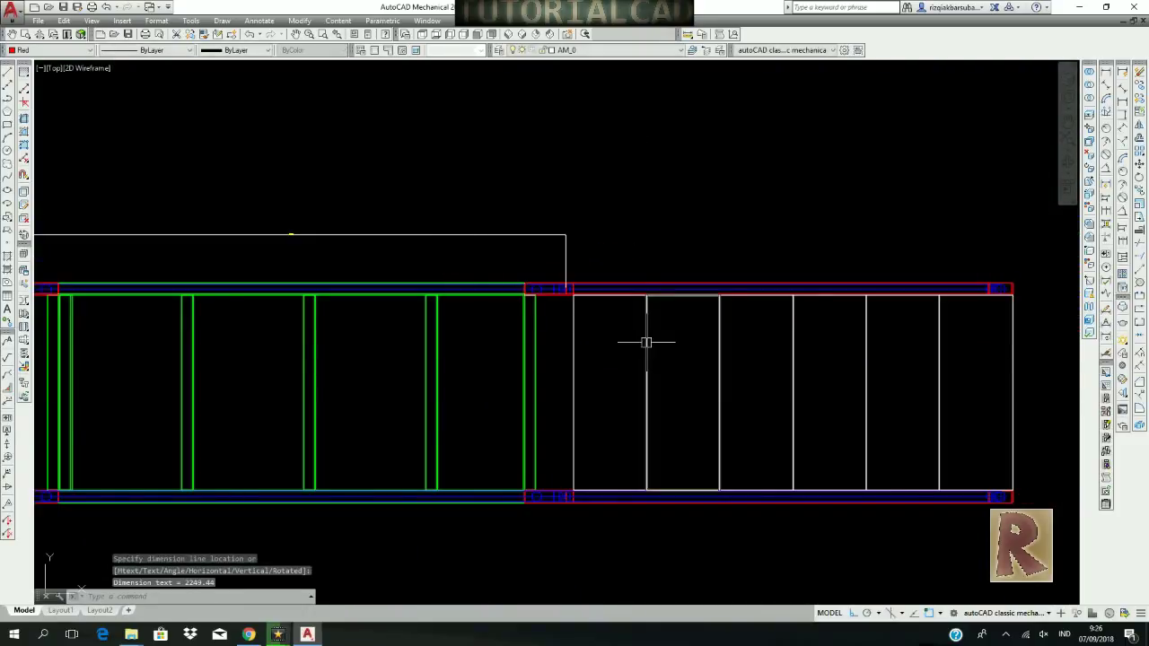
Erase the linear dimension above the platform.
scroll(647, 341, "up", 8)
left_click(577, 359)
left_click(501, 241)
key("Delete")
scroll(498, 235, "down", 6)
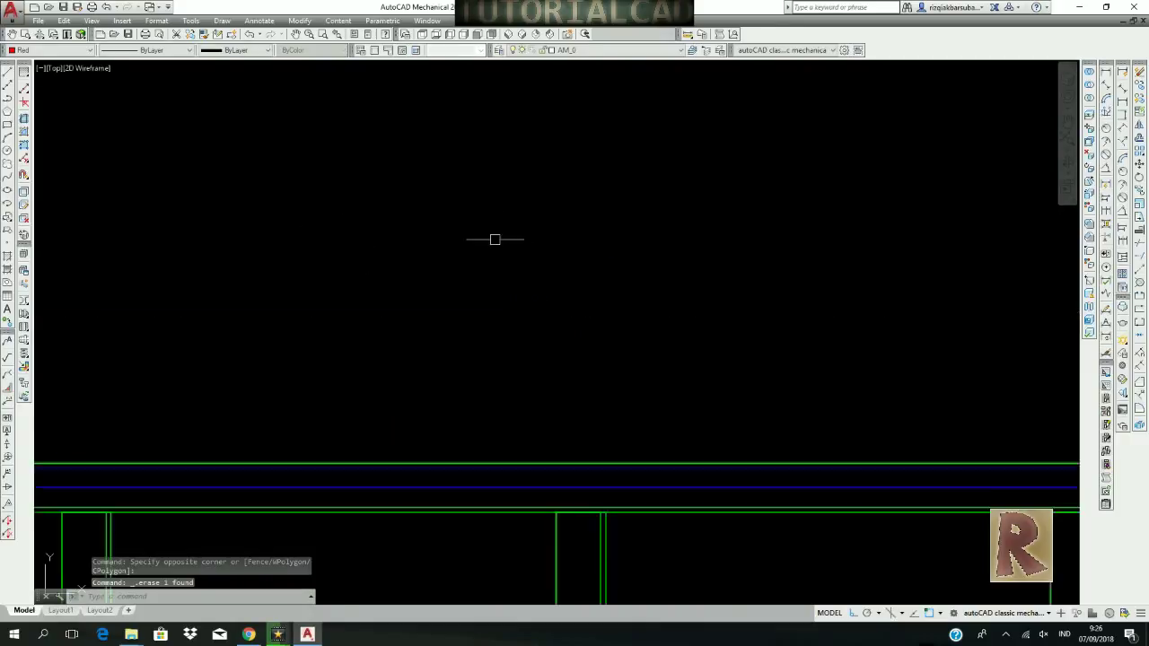
Draw a vertical 2200 mm line upward across the middle of the platform, starting below the staircase.
key("l")
key("Return")
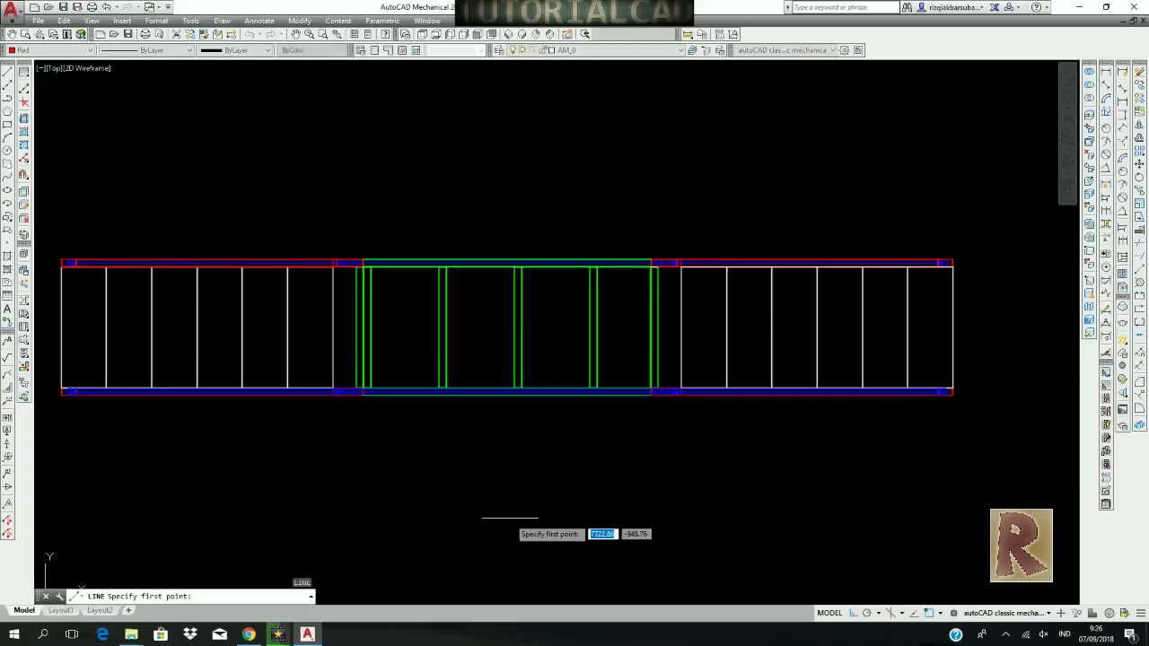
left_click(509, 519)
type("22")
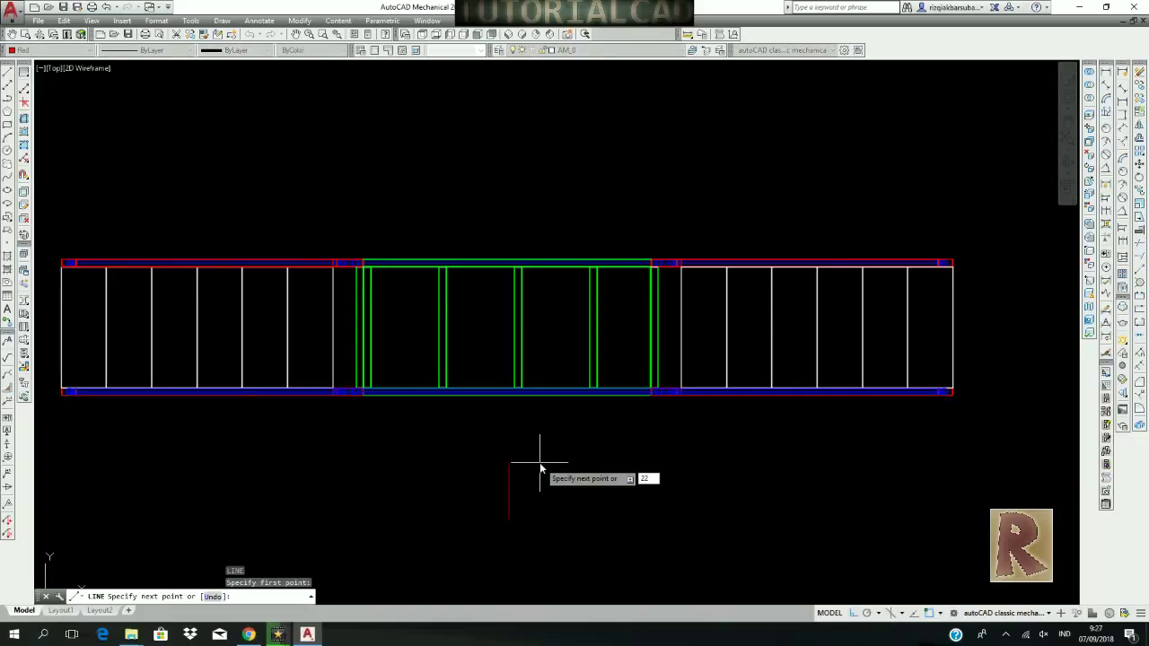
type("00")
key("Return")
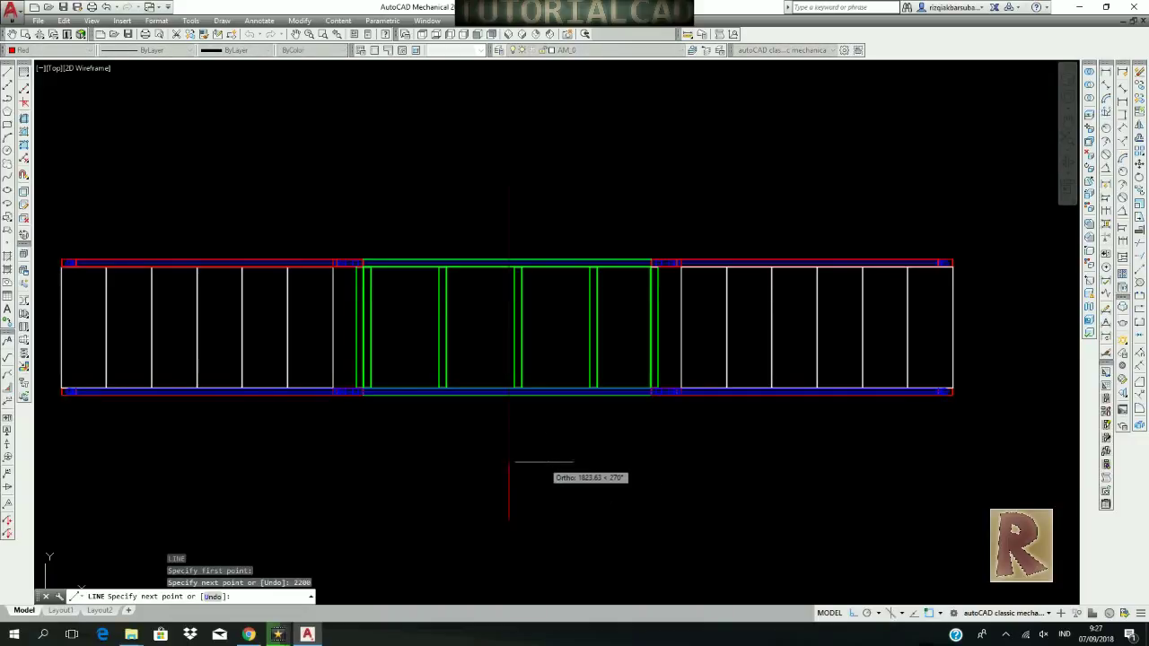
scroll(541, 463, "down", 4)
key("Escape")
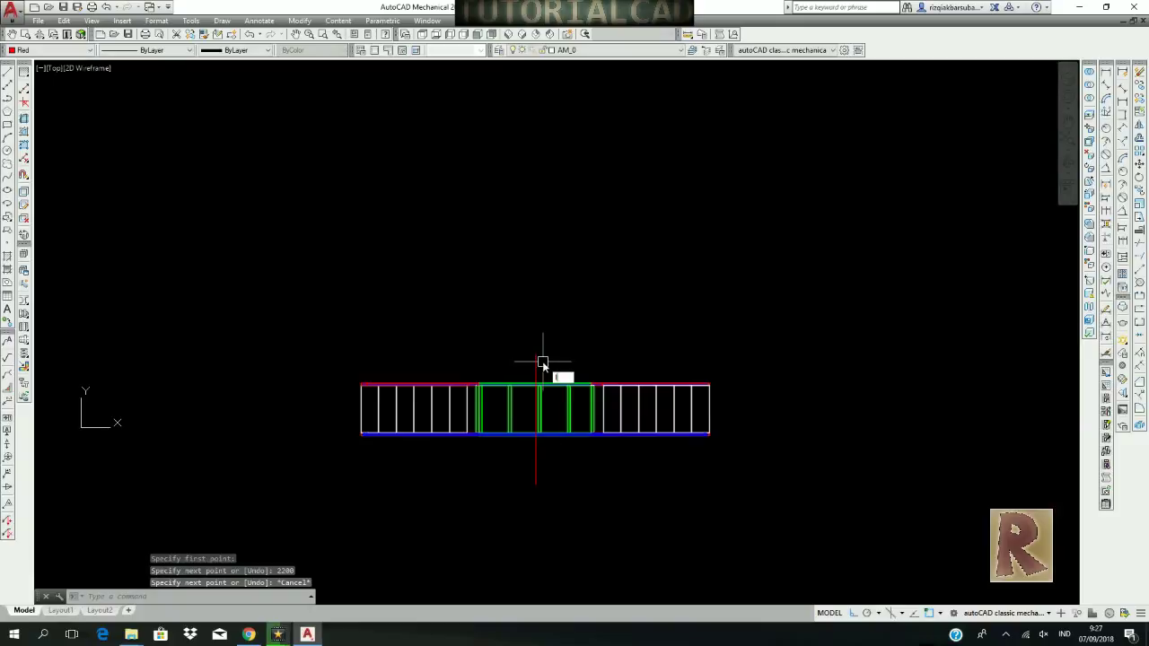
Add a 900 mm top line, a 2200 mm right side and a bottom line running past the first vertical line.
key("Return")
left_click(536, 356)
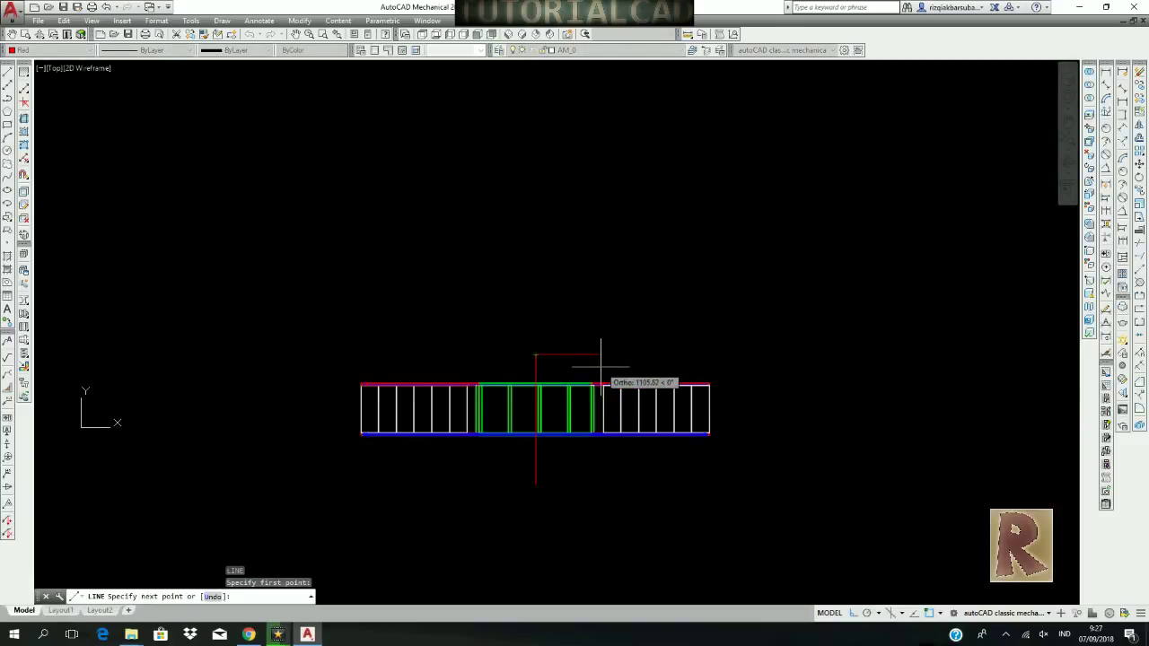
type("900")
key("Return")
type("2200")
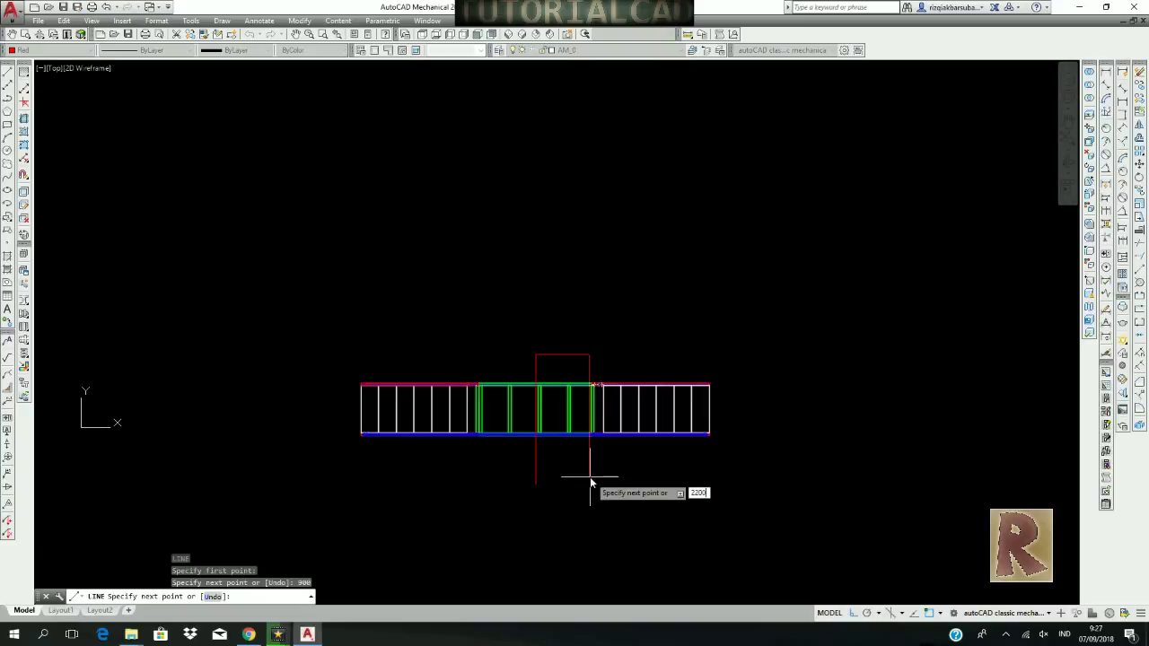
key("Return")
left_click(475, 492)
key("Escape")
Try to trim the overhanging end of the outline's bottom line.
type("tr")
key("Return")
key("Return")
key("Escape")
key("Return")
key("Return")
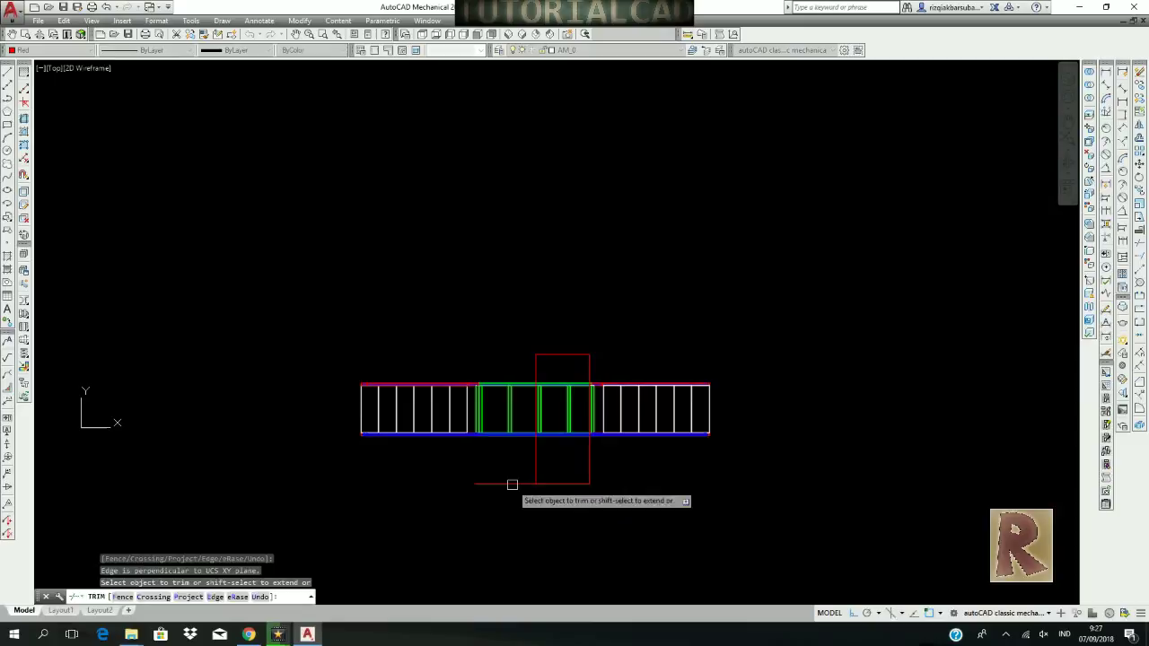
key("Escape")
Stretch the left vertical line's lower end past the bottom line and try again to trim the overhang.
left_click(536, 464)
scroll(537, 464, "up", 2)
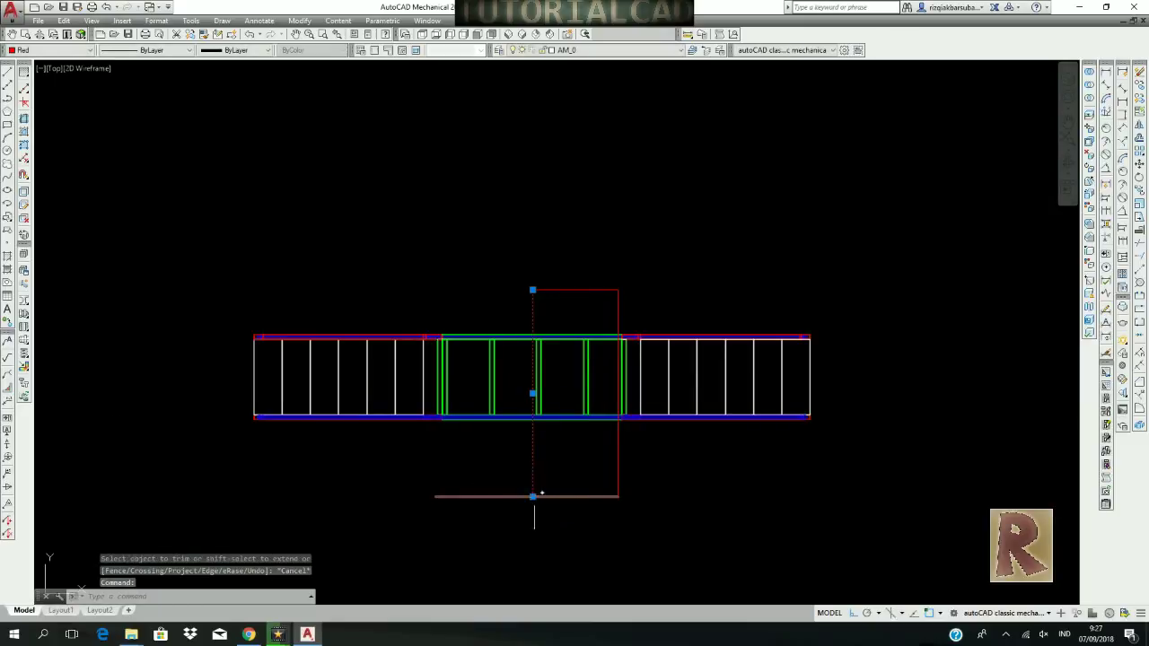
left_click(532, 496)
left_click(541, 526)
key("Escape")
key("Return")
key("Return")
left_click(515, 510)
left_click(531, 512)
key("Escape")
Erase all four lines of the 900 by 2200 mm outline over the platform.
left_click(636, 521)
left_click(438, 445)
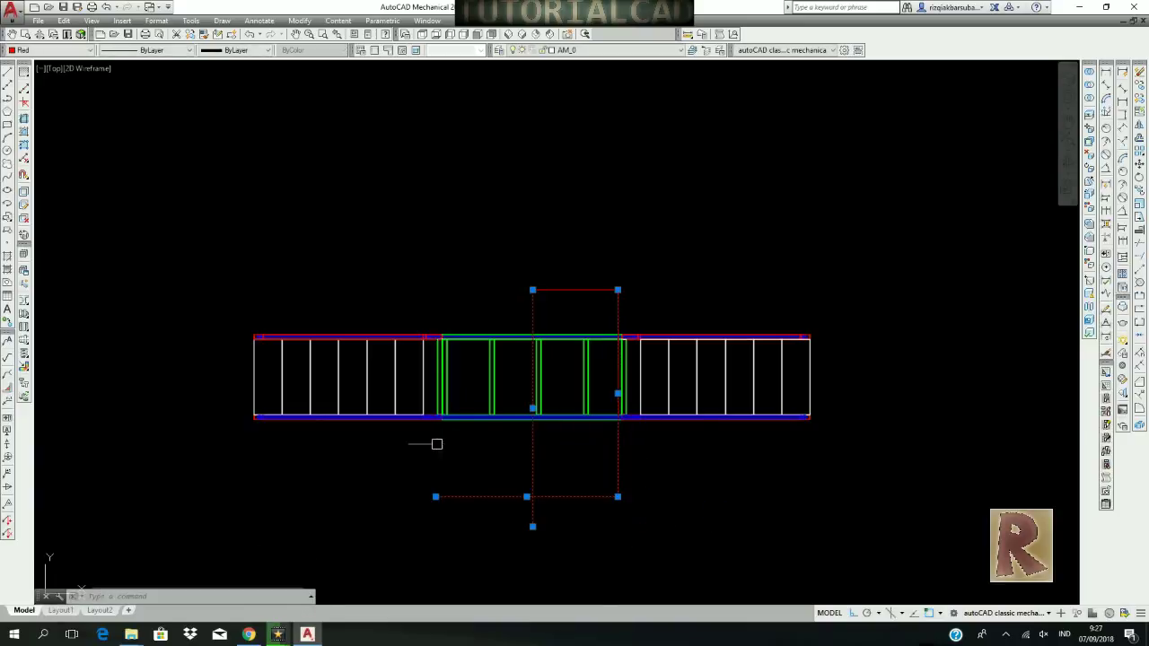
left_click(602, 250)
left_click(513, 299)
key("Delete")
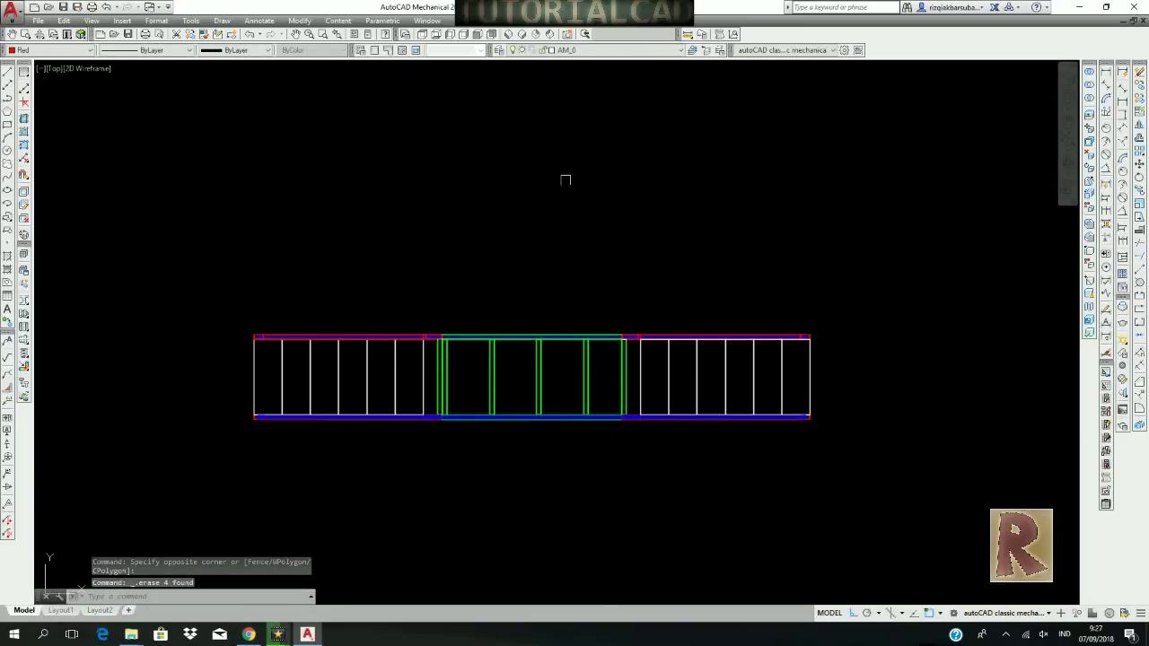
Show the staircase in a south-west isometric view with the Conceptual visual style.
left_click(509, 34)
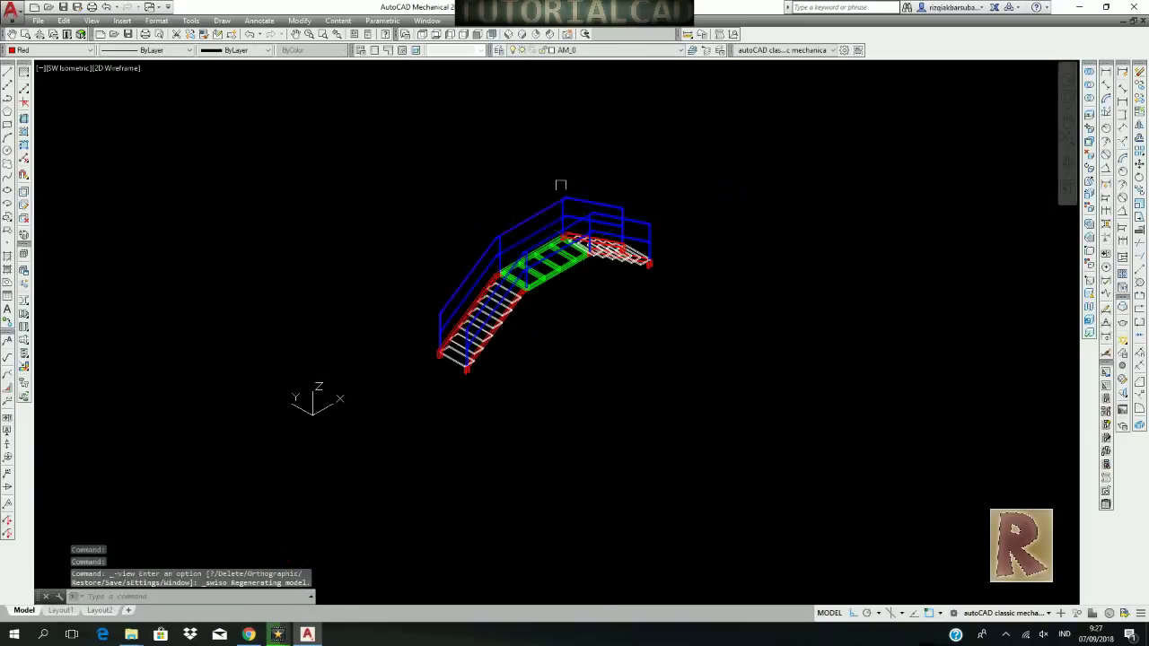
middle_click_drag(506, 168, 369, 229)
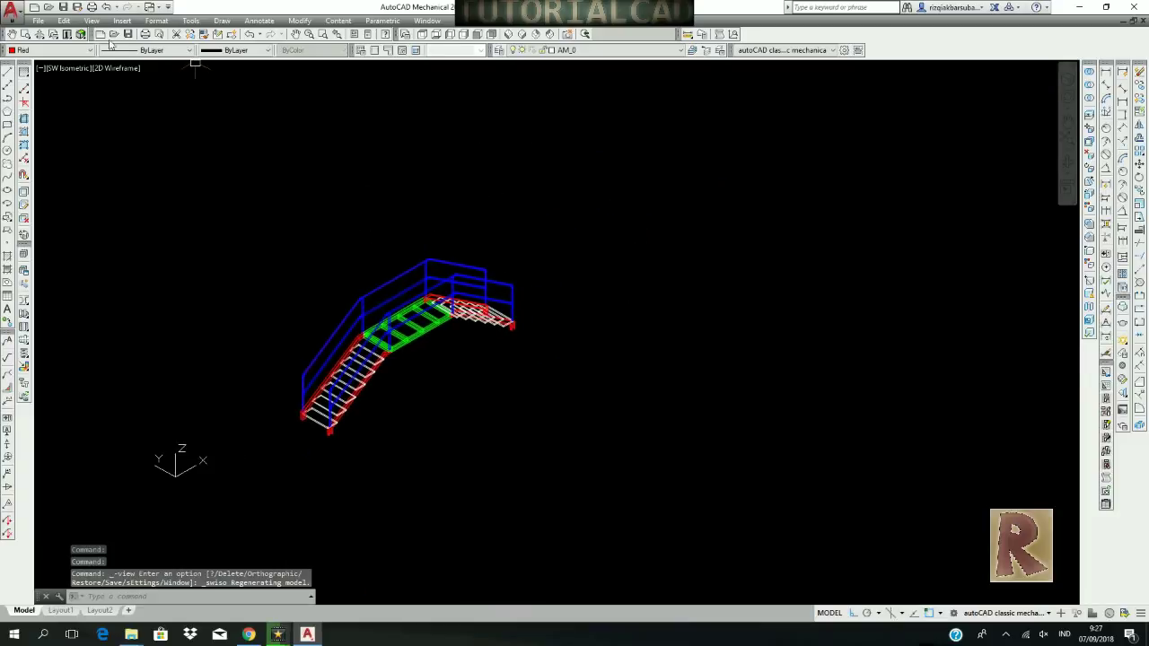
left_click(507, 35)
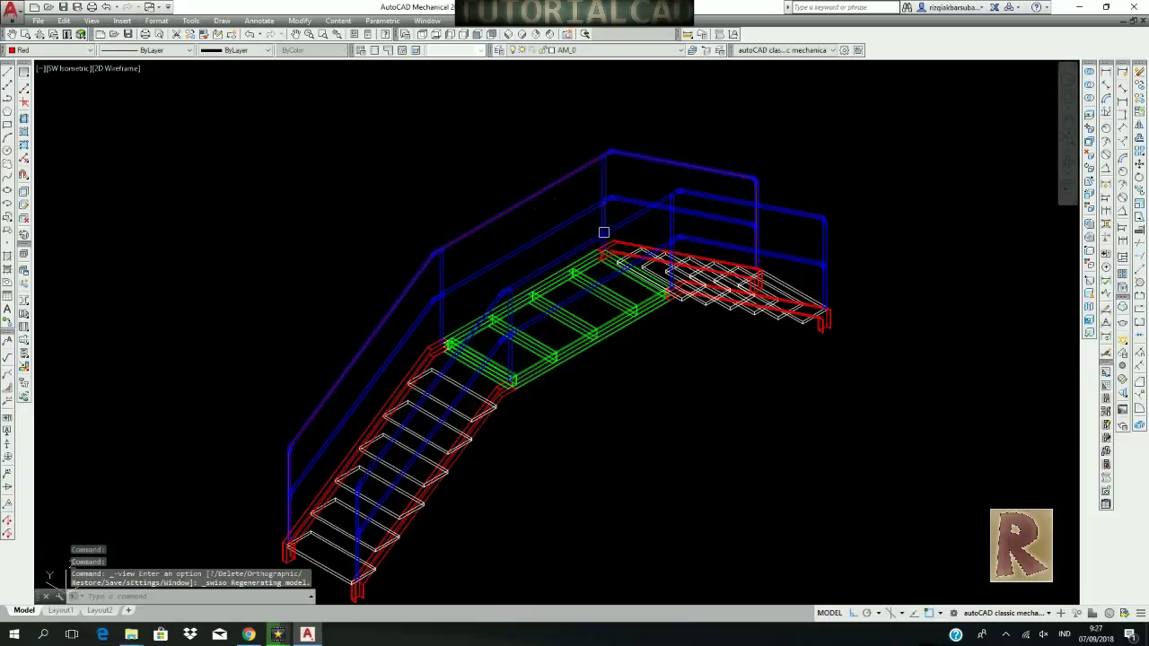
middle_click_drag(741, 394, 768, 371)
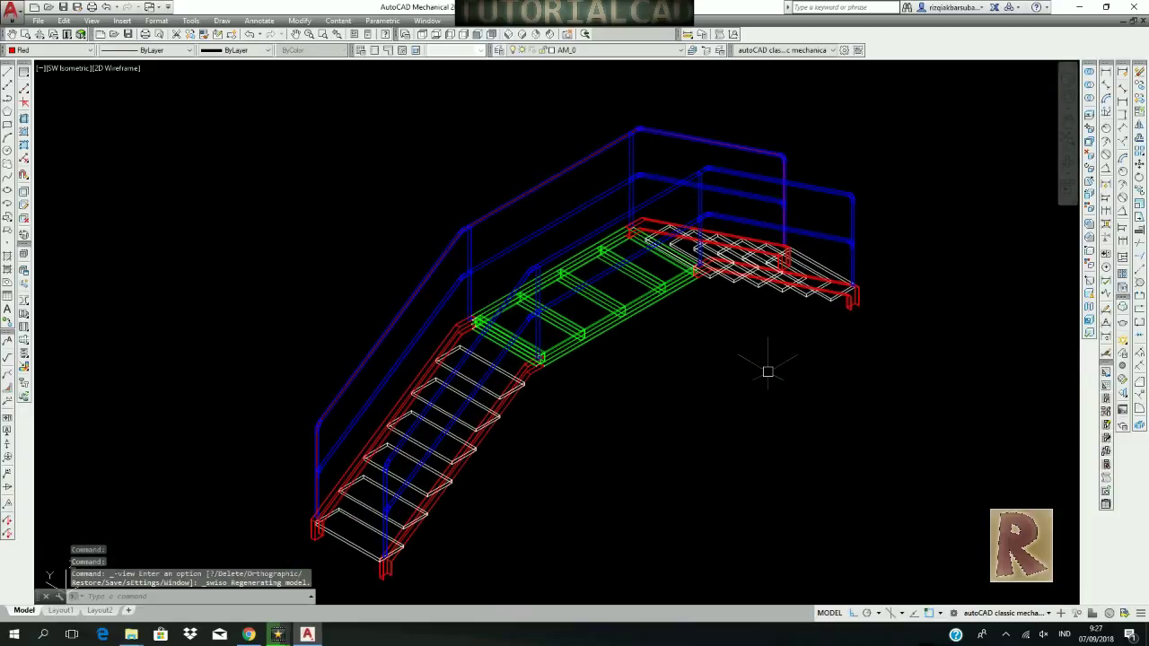
left_click_drag(81, 34, 80, 119)
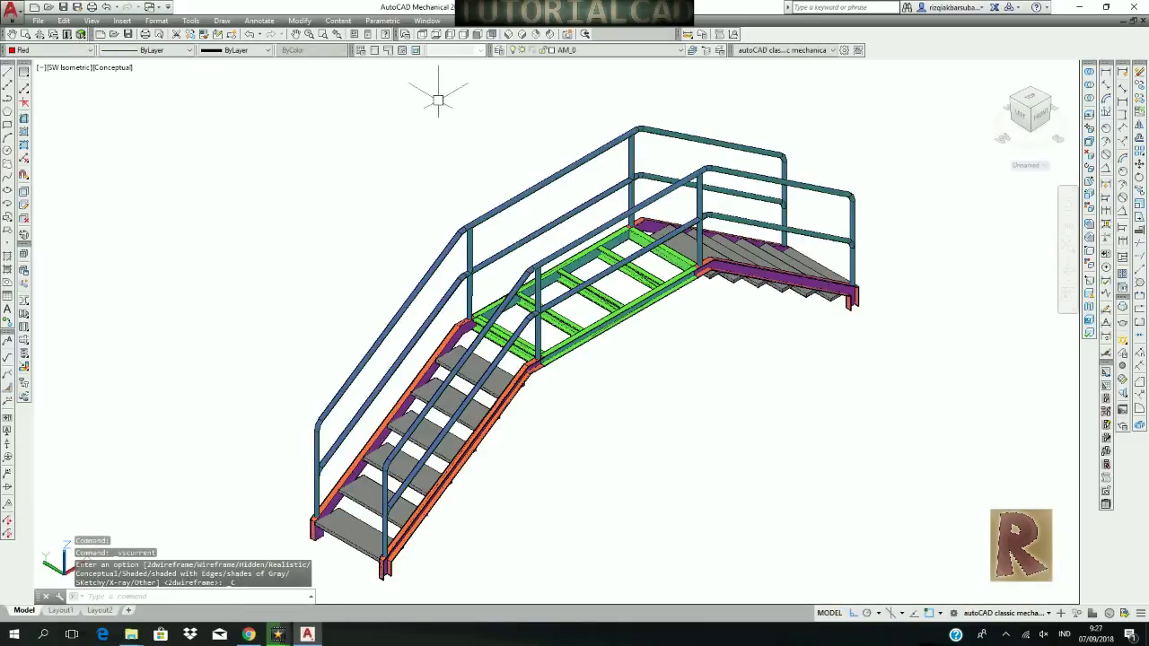